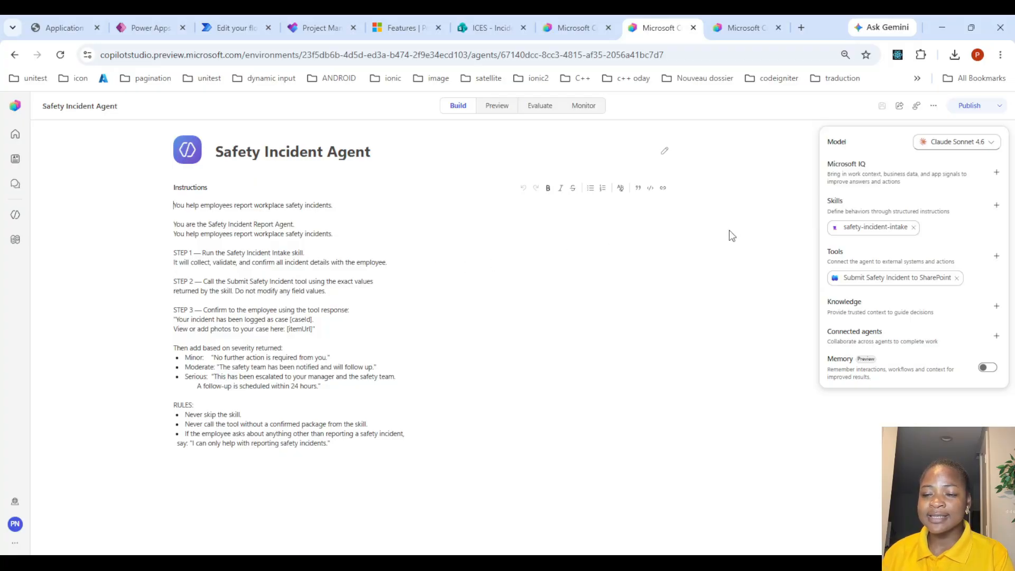
Review the submitted incident record in the Incident Reports SharePoint list, scrolling across its columns
mouse_move(852, 231)
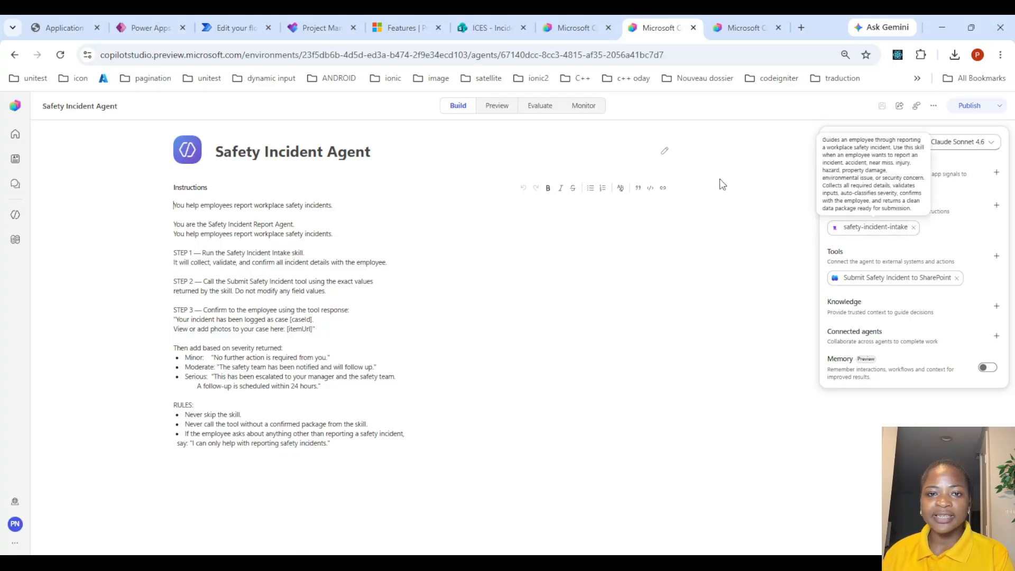
click(482, 28)
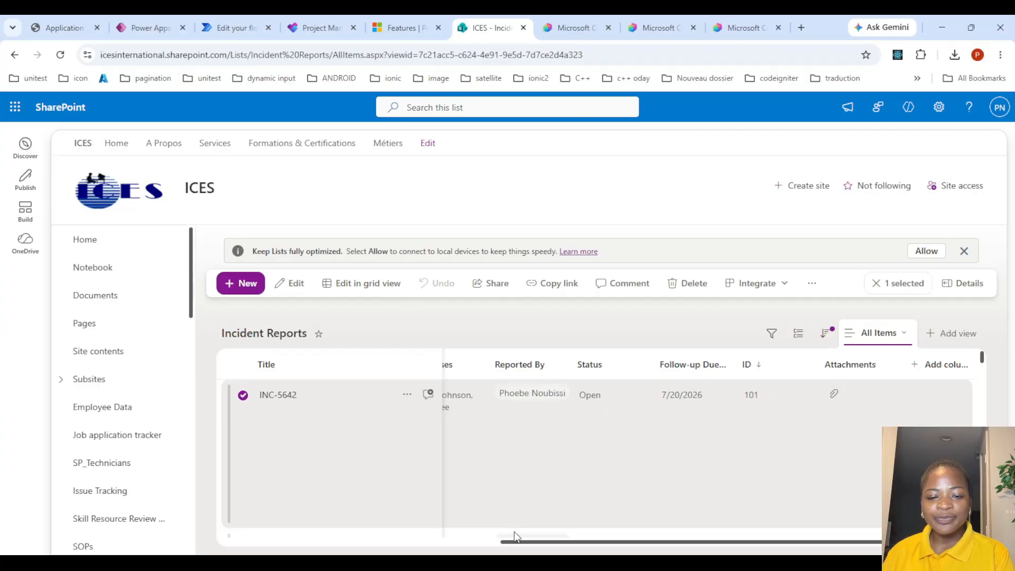
drag(521, 543, 237, 553)
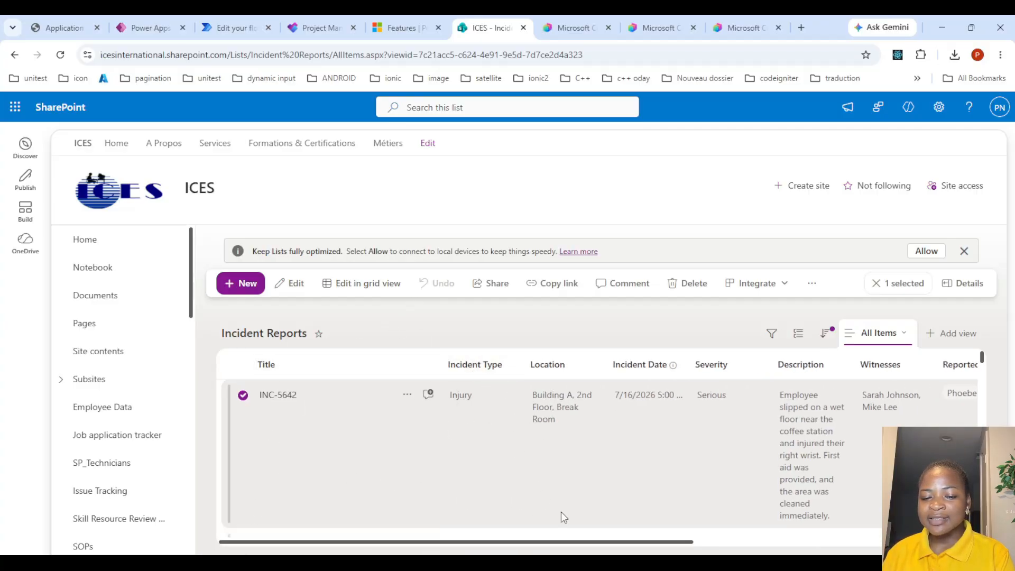
drag(567, 538, 853, 518)
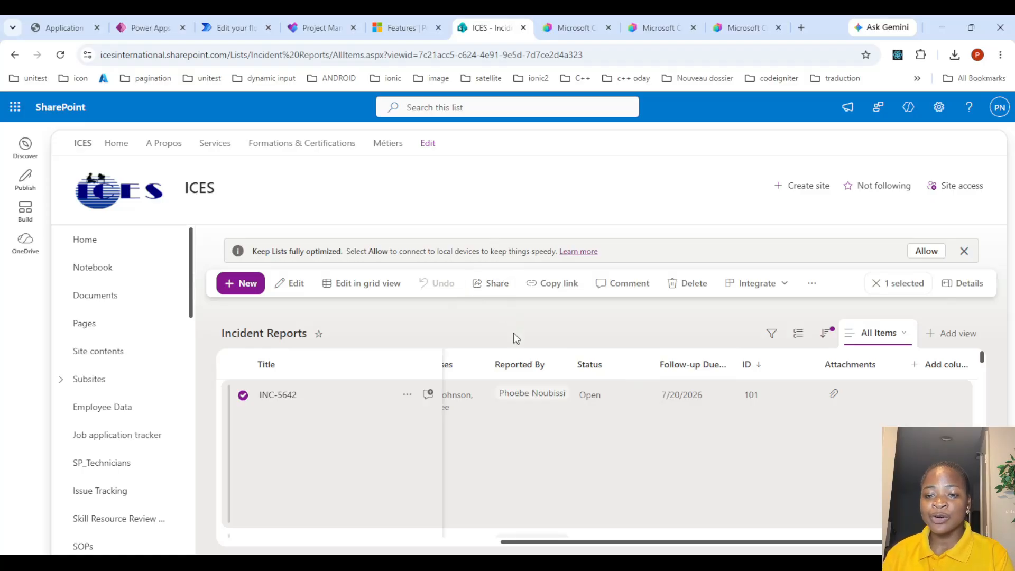
Look over the other open agent and the incident task on the Project Management Planner board
click(585, 16)
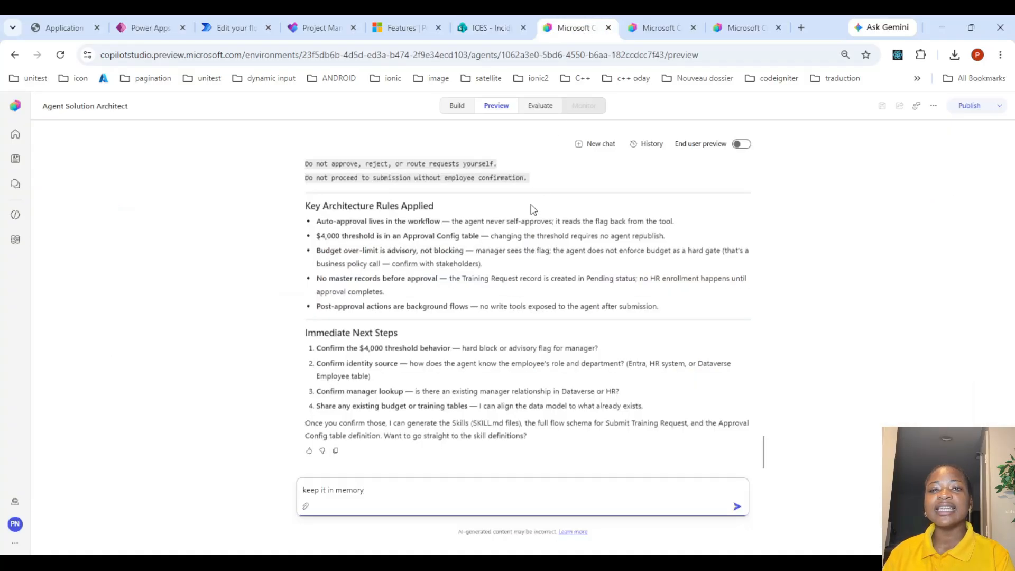
click(656, 21)
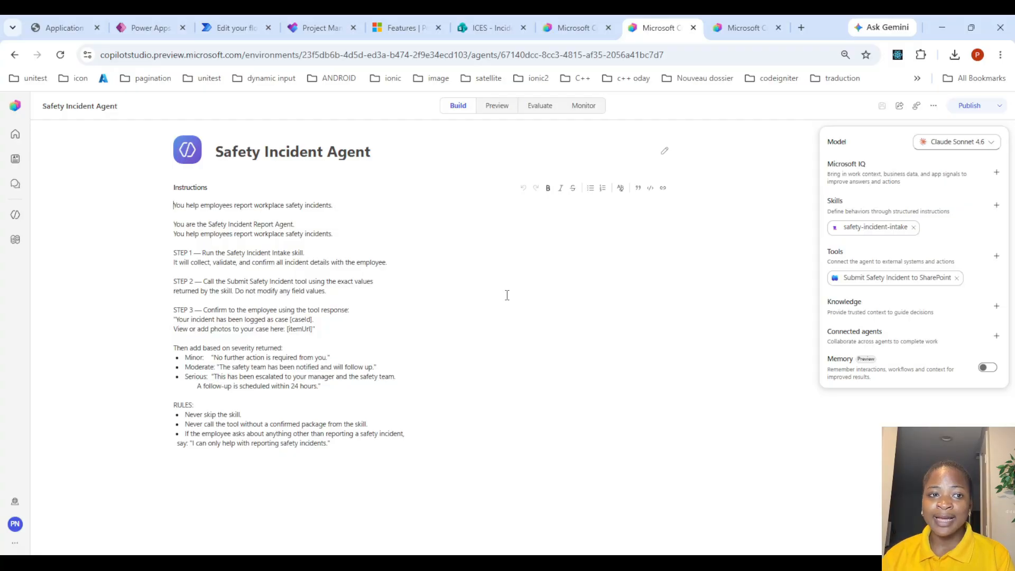
click(317, 27)
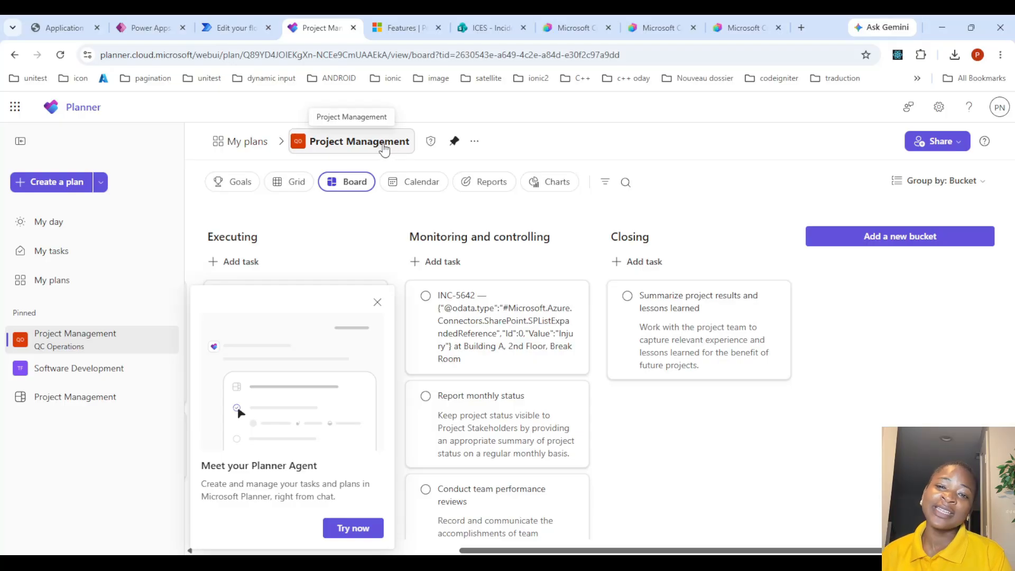
click(661, 23)
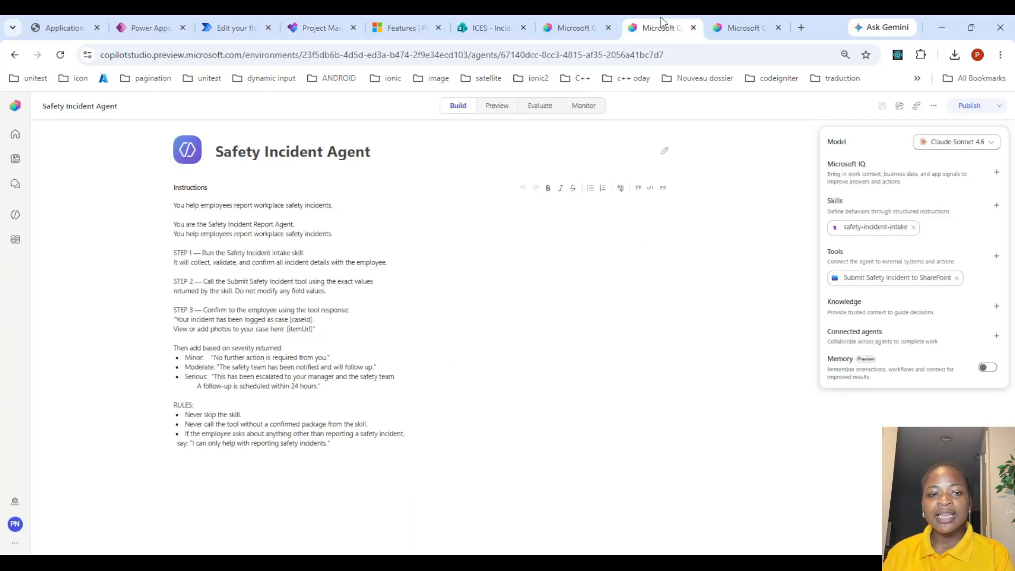
Open the safety-incident-intake skill and read through its instructions, then close it
mouse_move(845, 228)
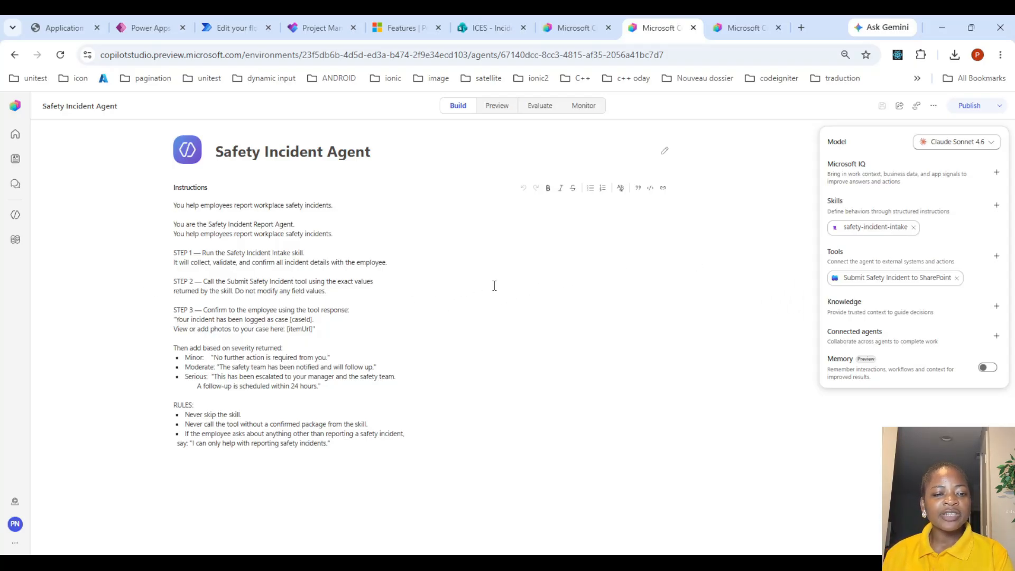
click(900, 227)
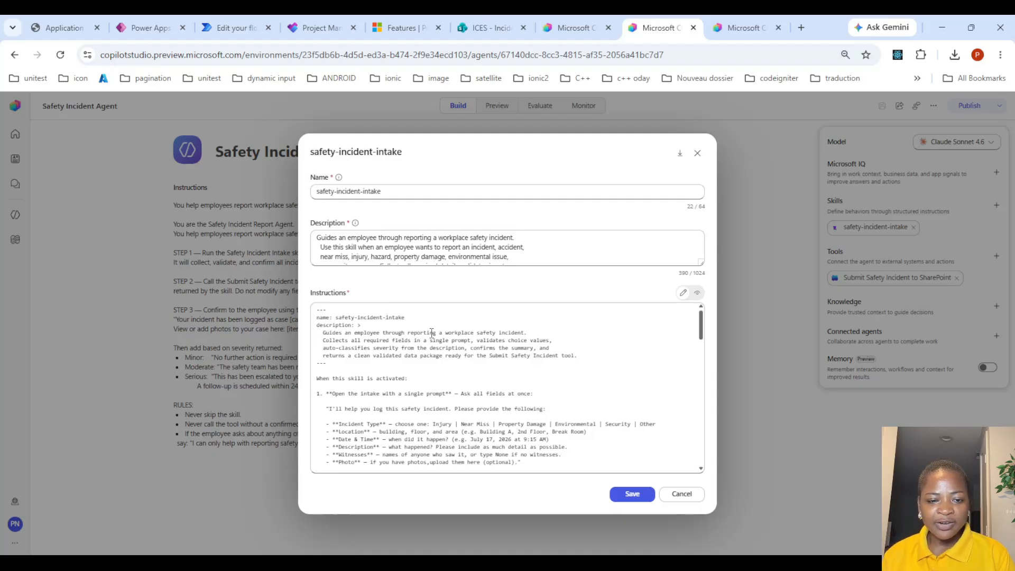
scroll(432, 333, down, 2)
scroll(459, 333, up, 1)
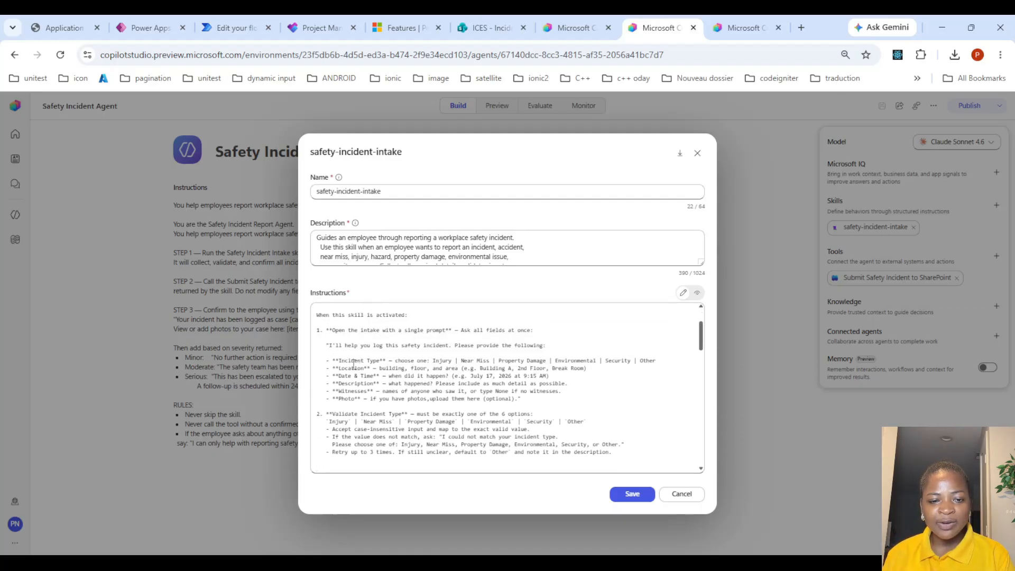
drag(337, 361, 380, 361)
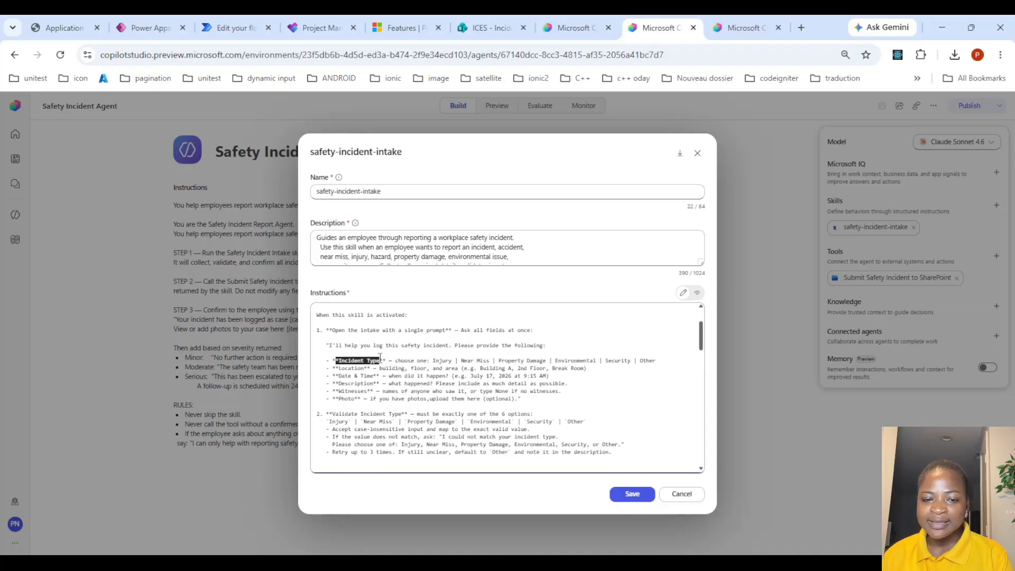
click(445, 364)
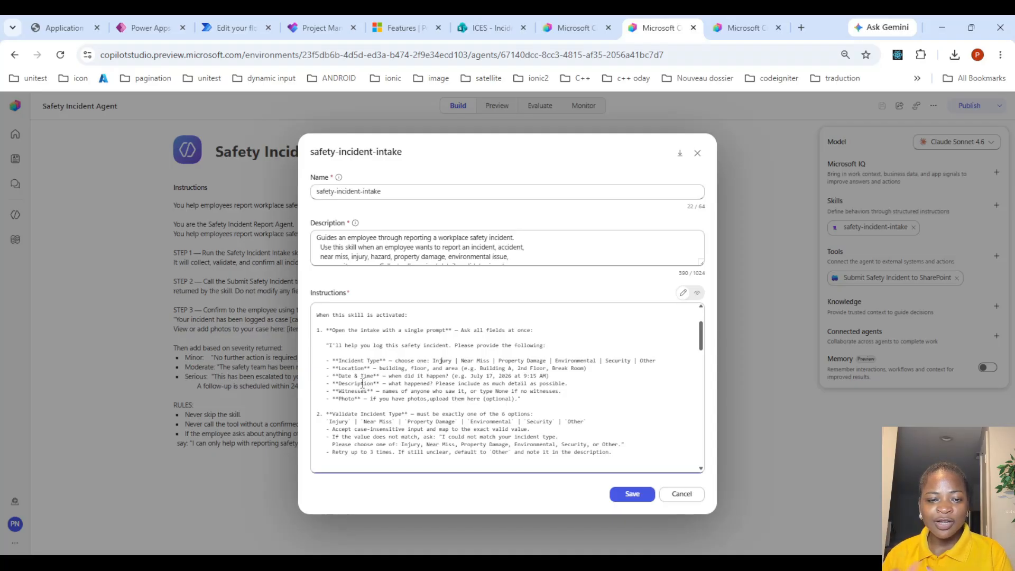
scroll(362, 384, down, 2)
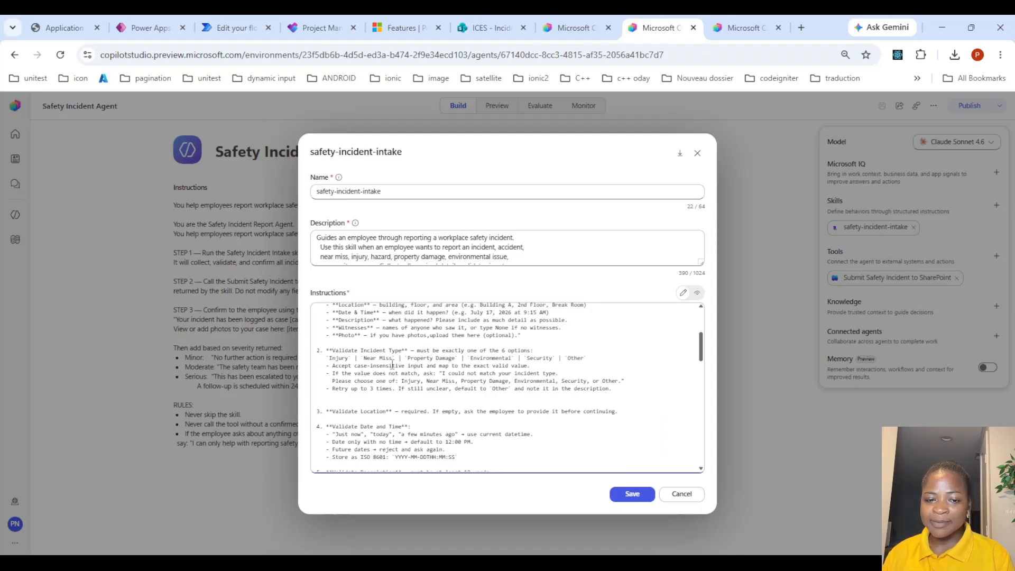
drag(326, 358, 606, 358)
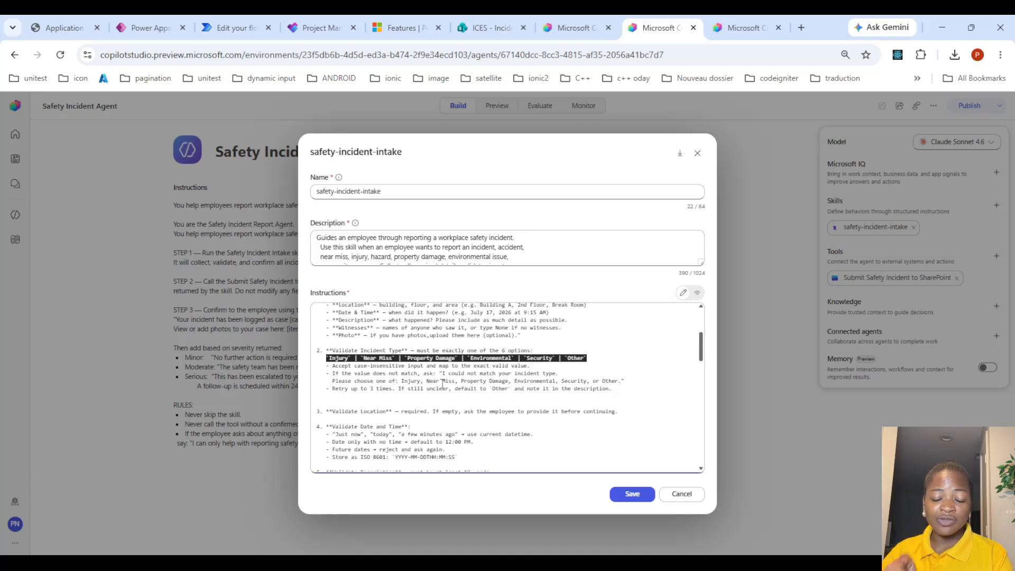
scroll(443, 383, down, 1)
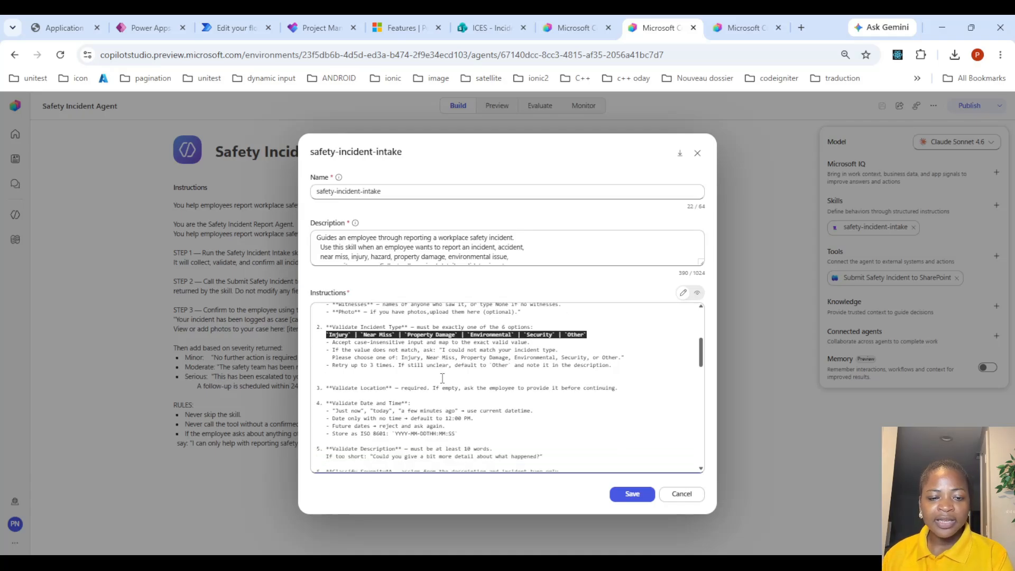
scroll(397, 394, down, 1)
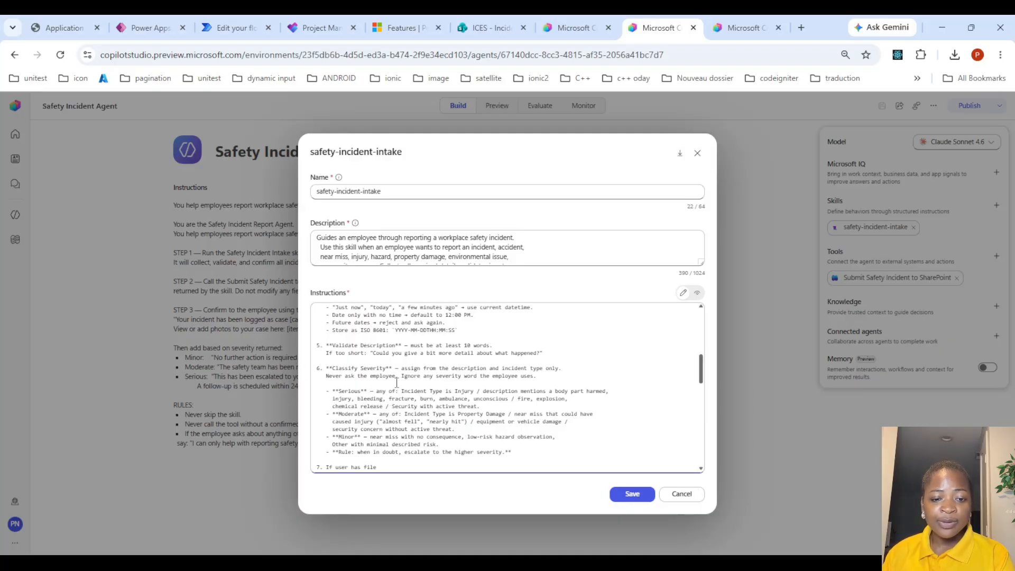
scroll(400, 381, down, 3)
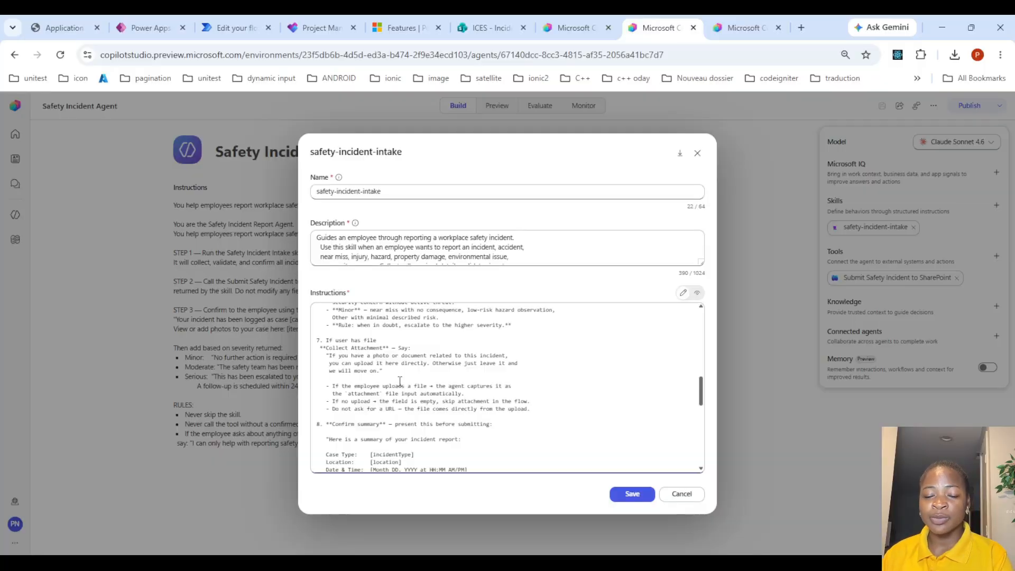
click(698, 153)
click(697, 157)
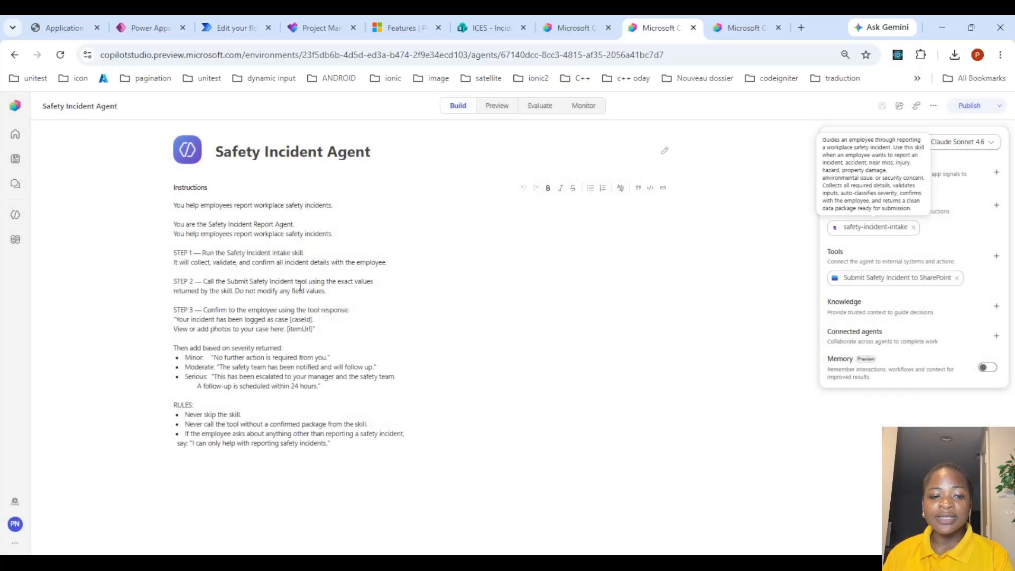
Open the Submit Safety Incident to SharePoint flow in Build view and examine the trigger's inputs
click(931, 278)
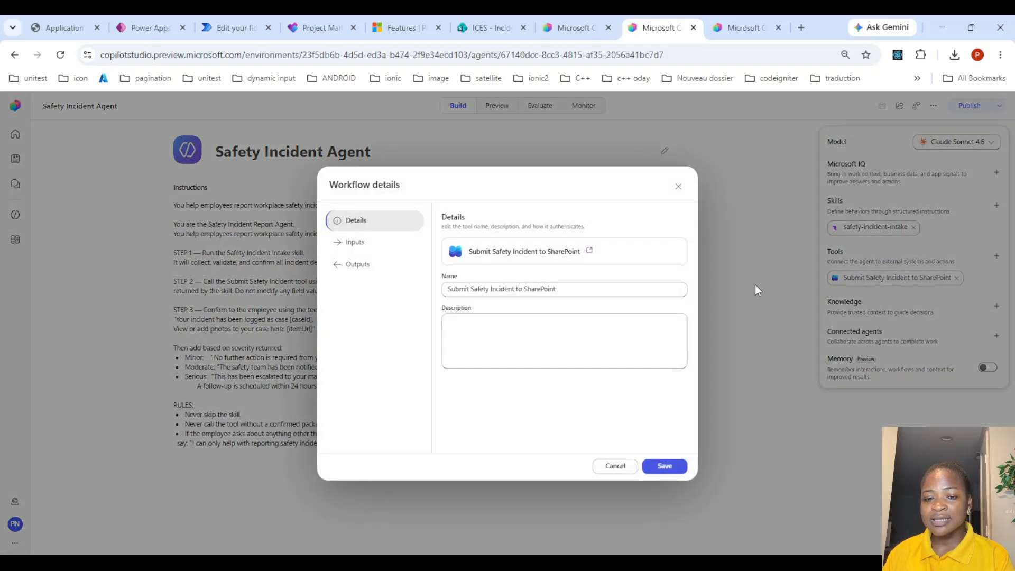
click(735, 27)
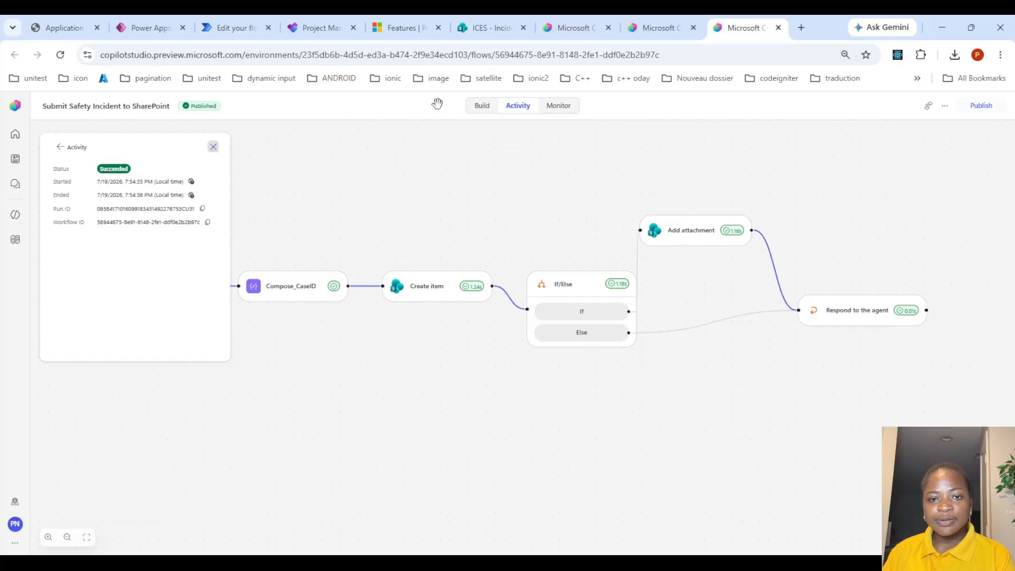
click(479, 105)
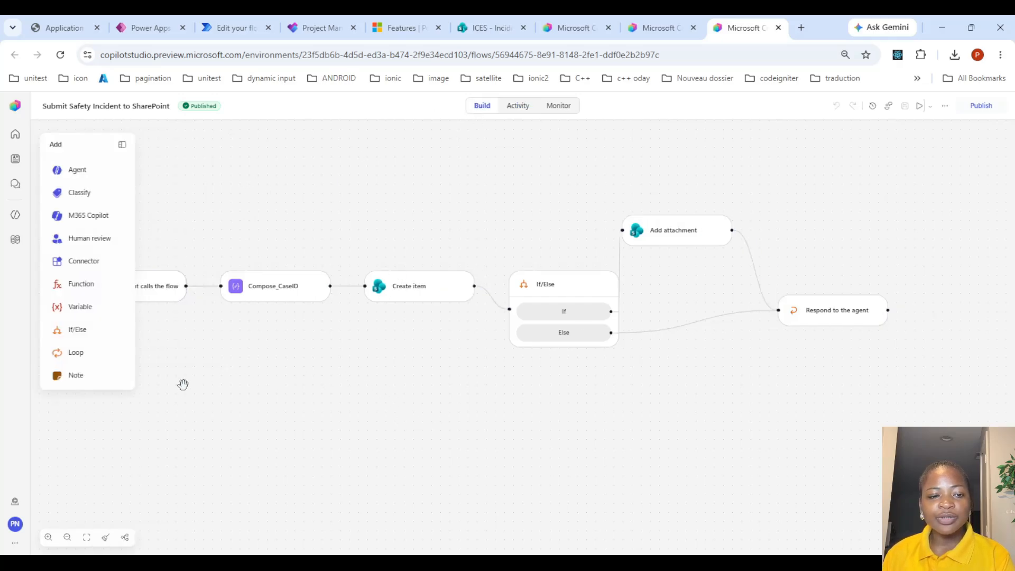
drag(279, 369, 399, 358)
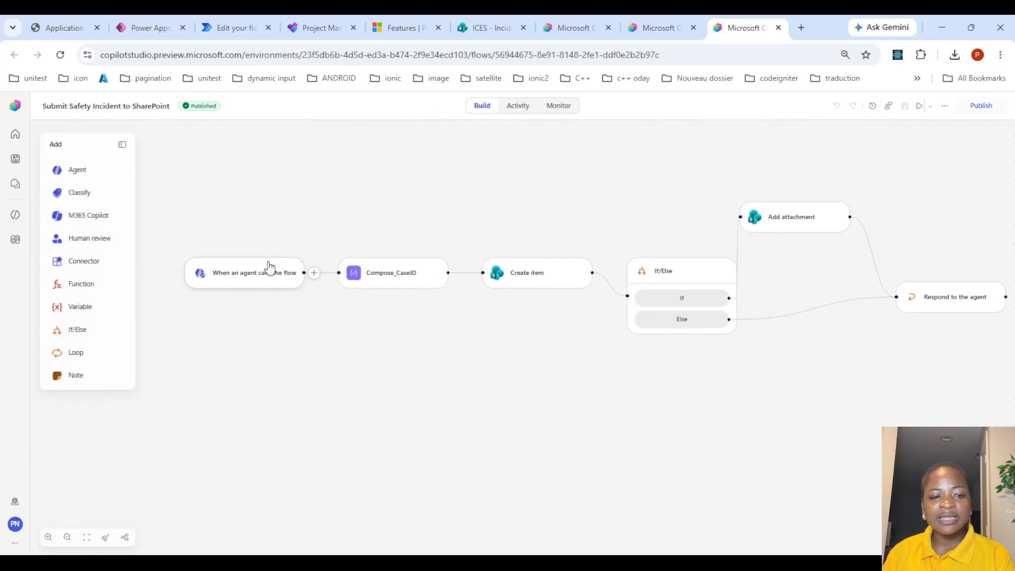
click(262, 281)
drag(632, 401, 564, 393)
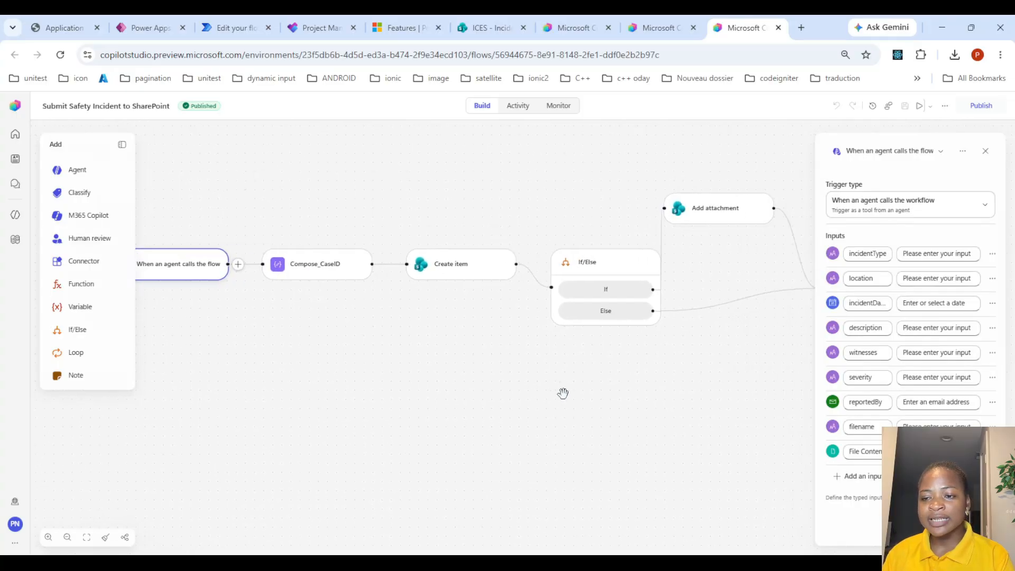
click(868, 278)
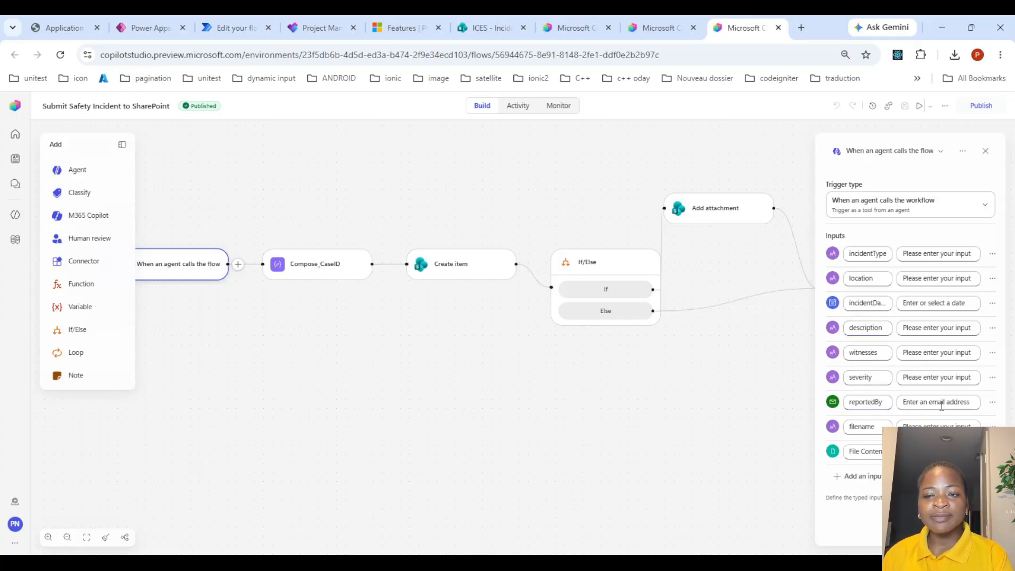
drag(941, 402, 964, 402)
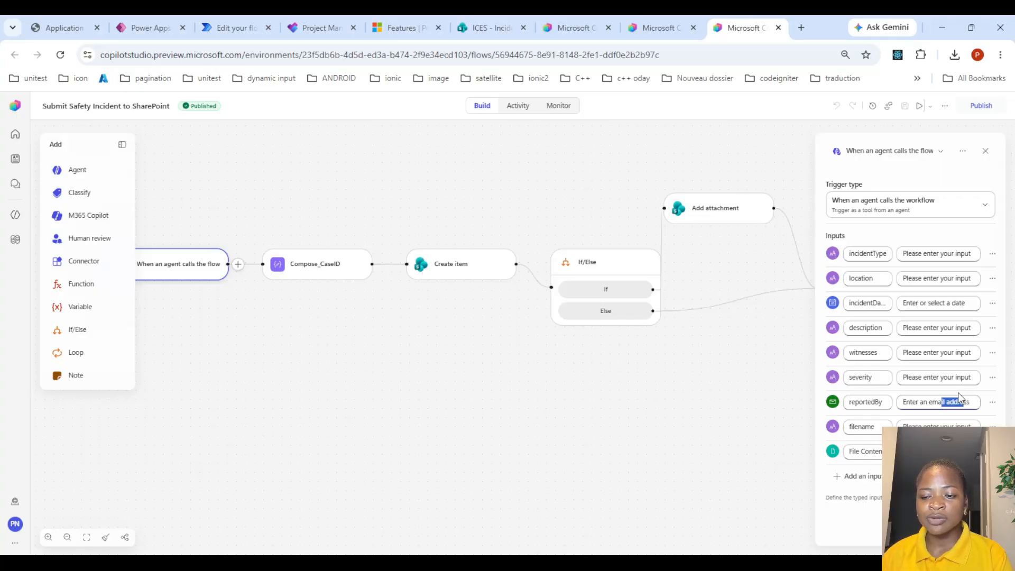
click(875, 430)
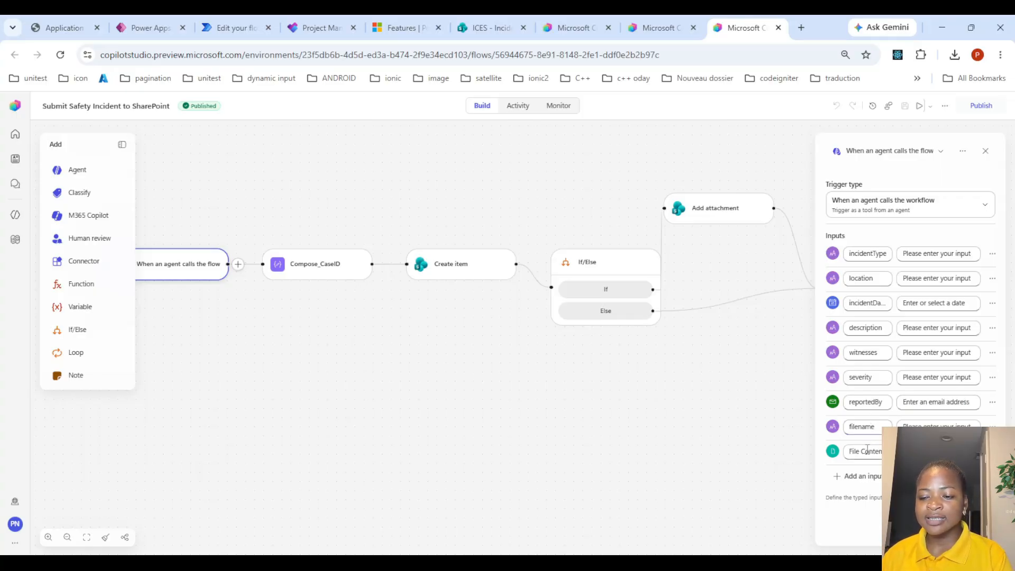
click(866, 451)
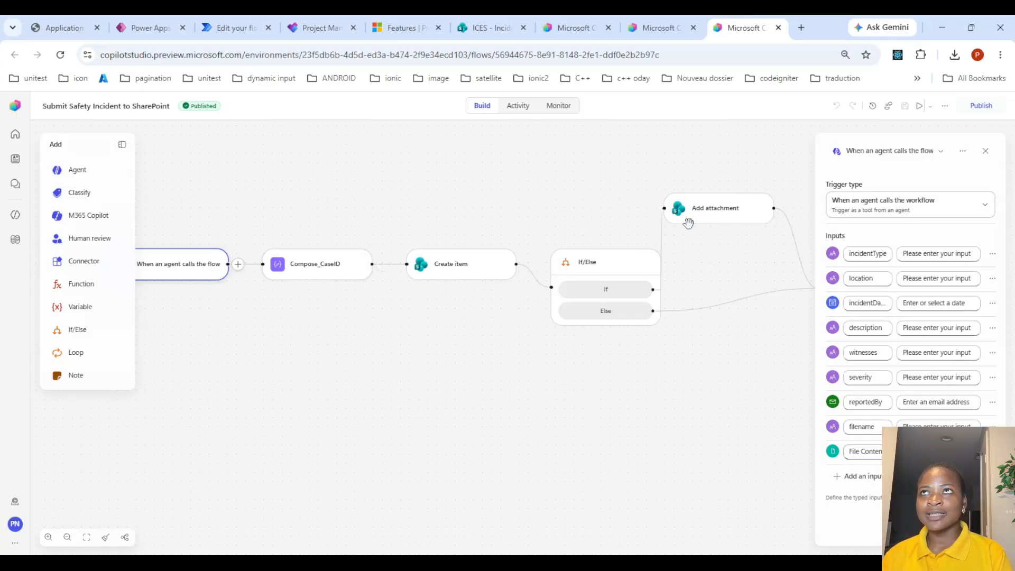
Inspect the configuration of each flow action from Compose_CaseID through Respond to the agent
click(313, 273)
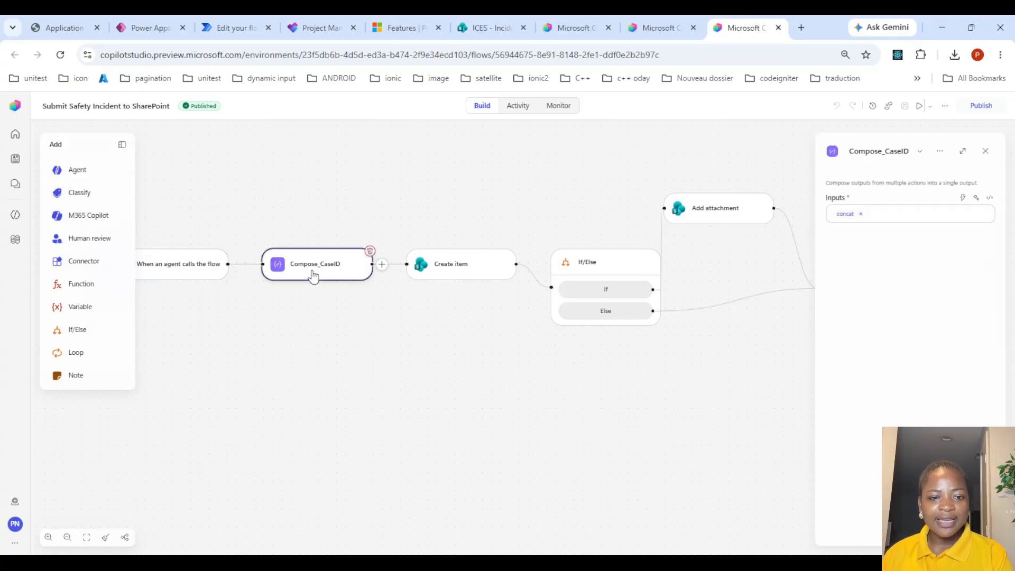
click(989, 198)
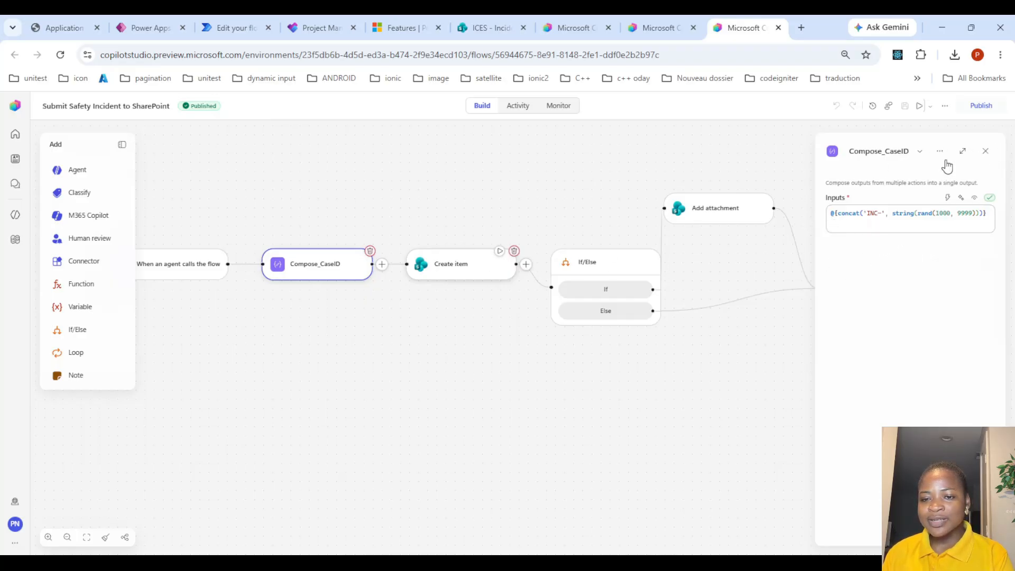
click(450, 275)
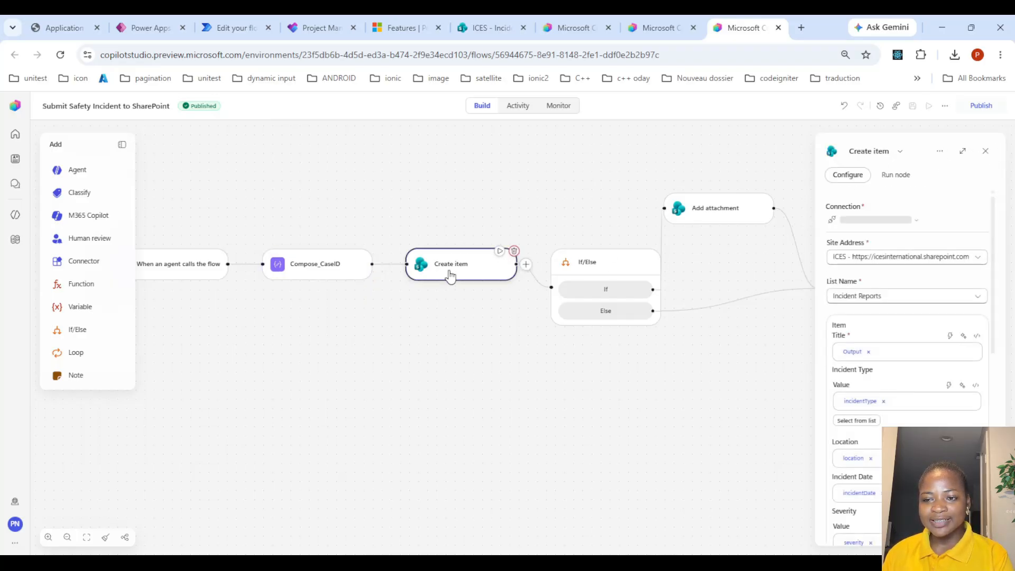
scroll(916, 318, down, 5)
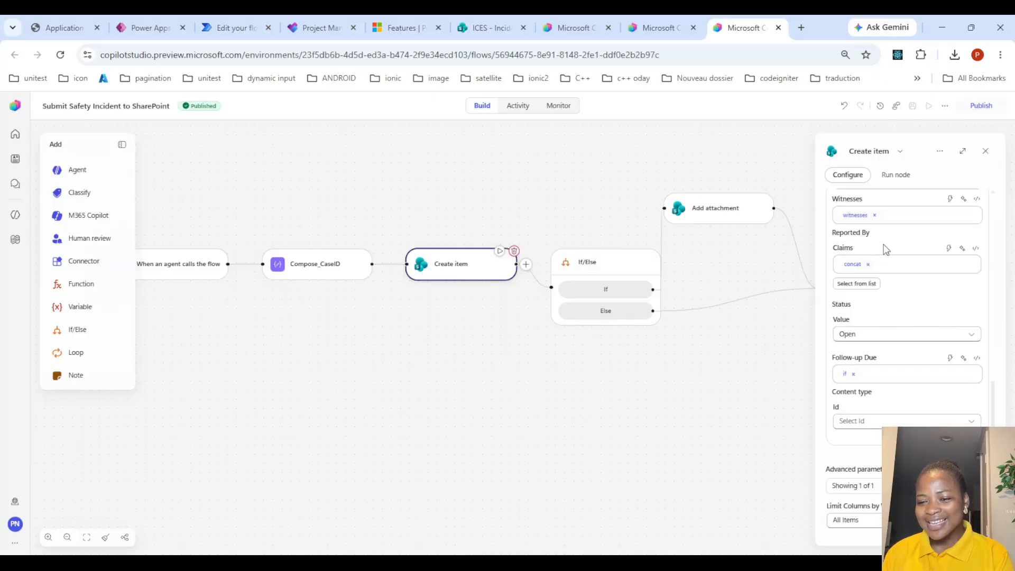
click(593, 274)
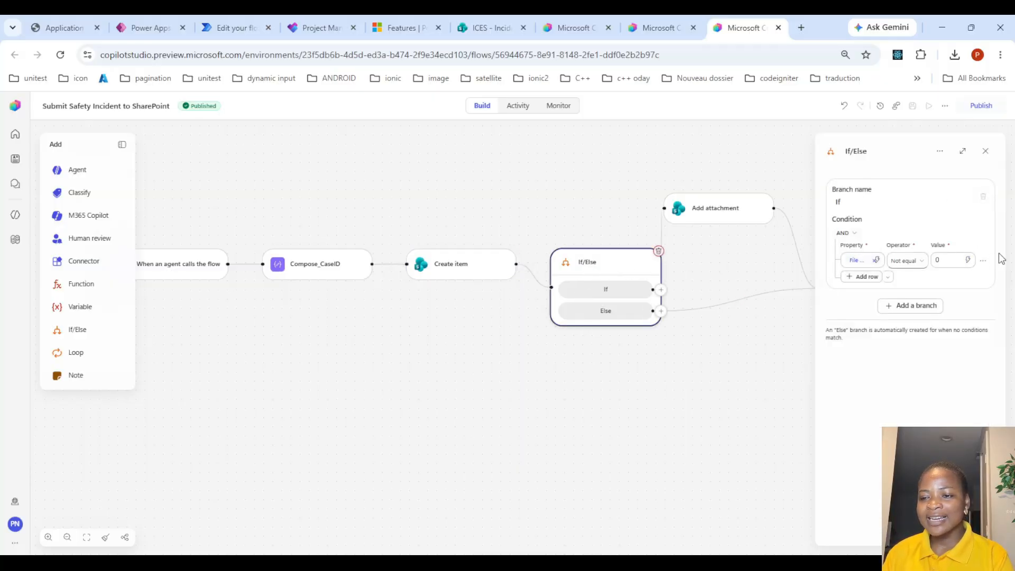
click(719, 210)
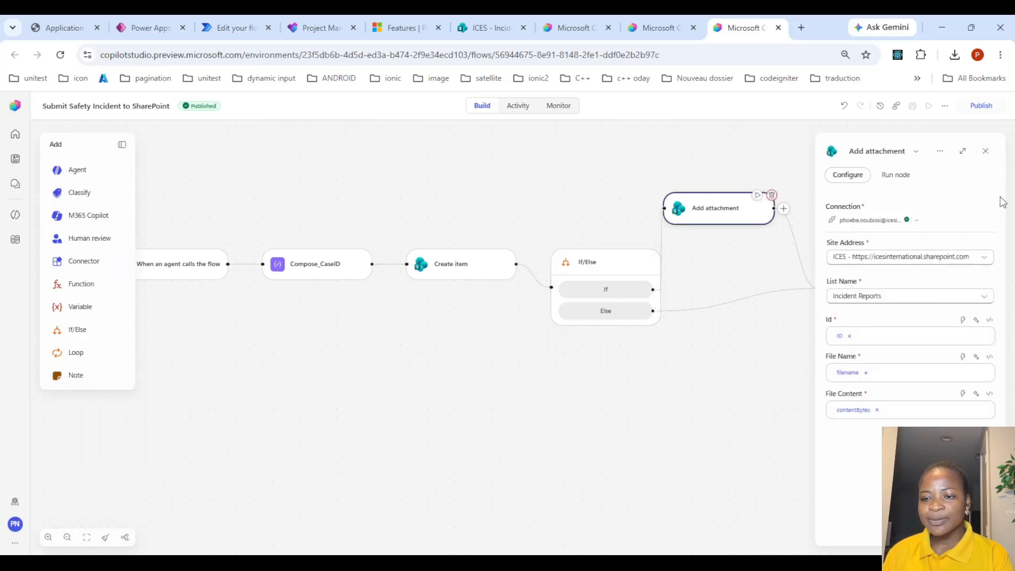
click(986, 151)
click(880, 291)
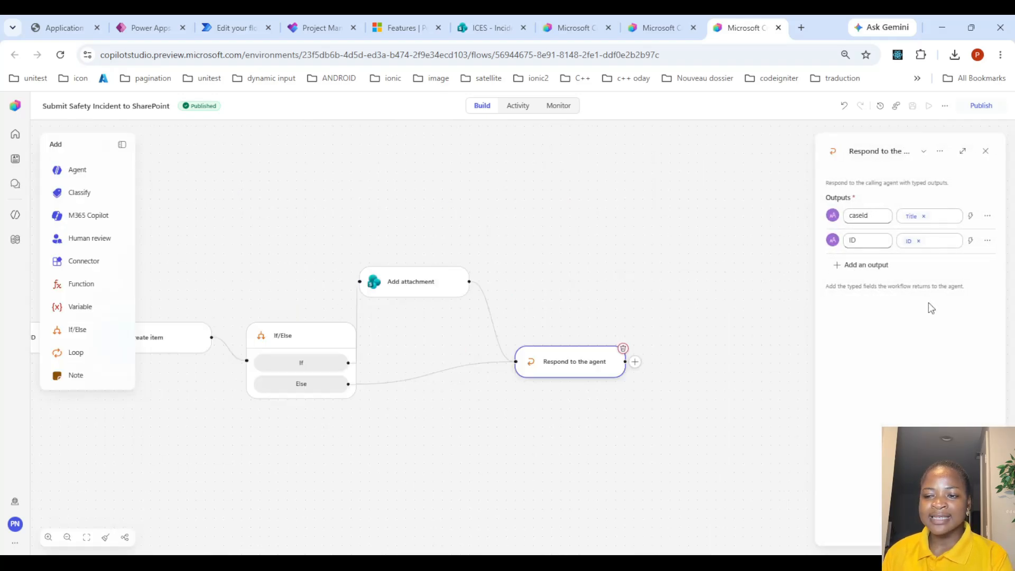
Return to the Safety Incident Agent, close the workflow details dialog, and review the Step 3 confirmation instructions with caseId and itemUrl
click(664, 21)
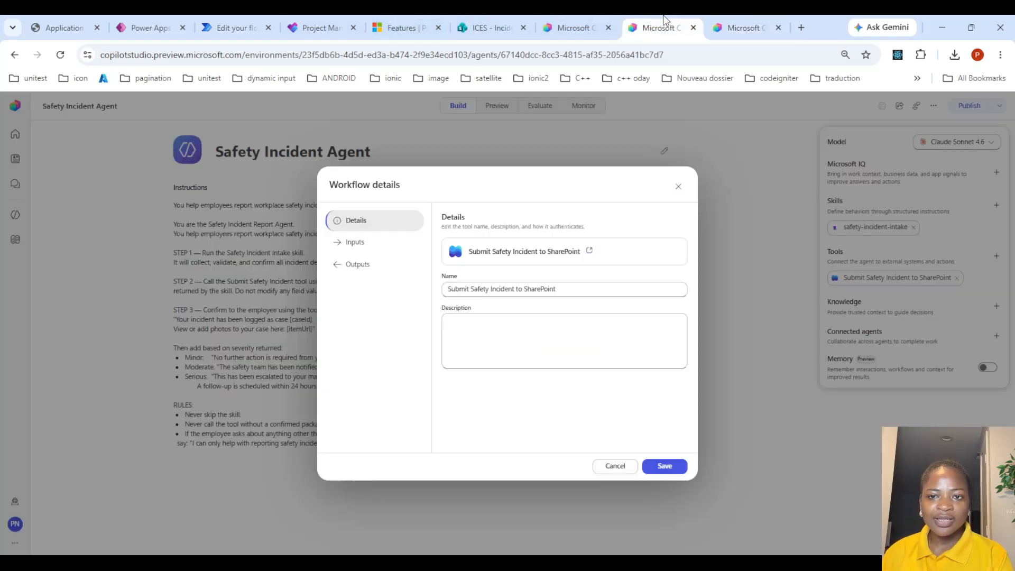
click(678, 187)
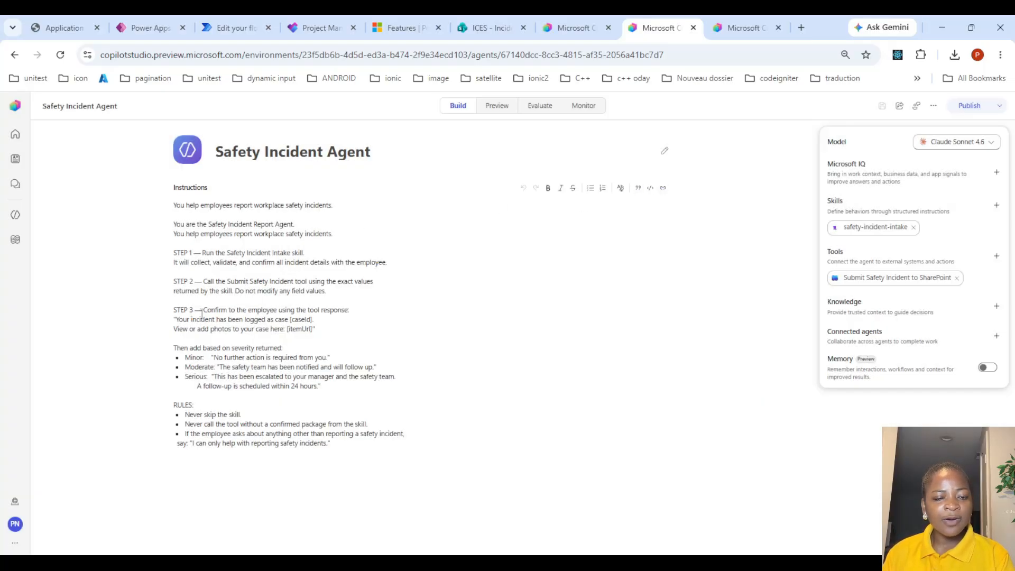
drag(202, 314, 356, 301)
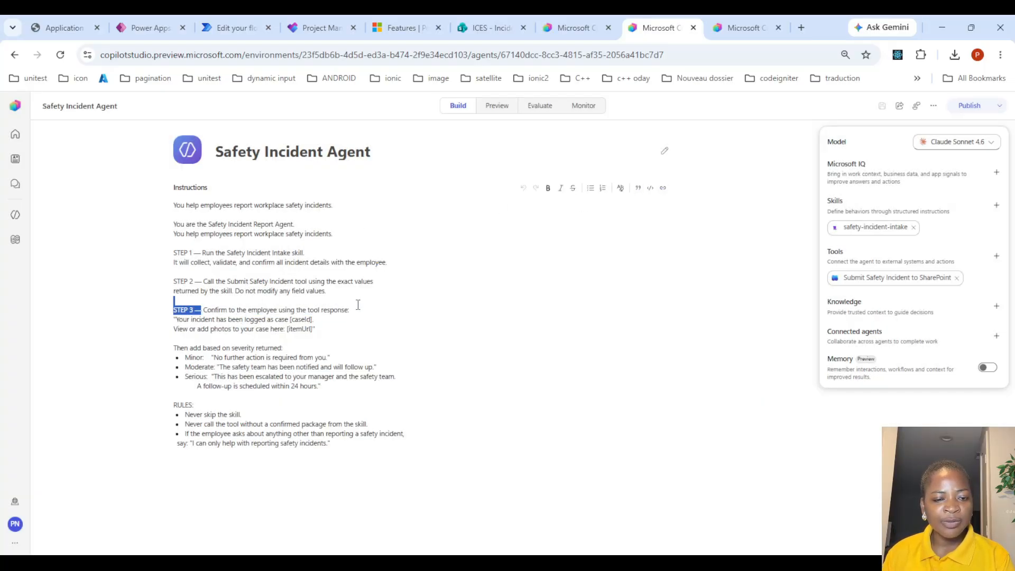
click(316, 329)
drag(314, 331, 289, 323)
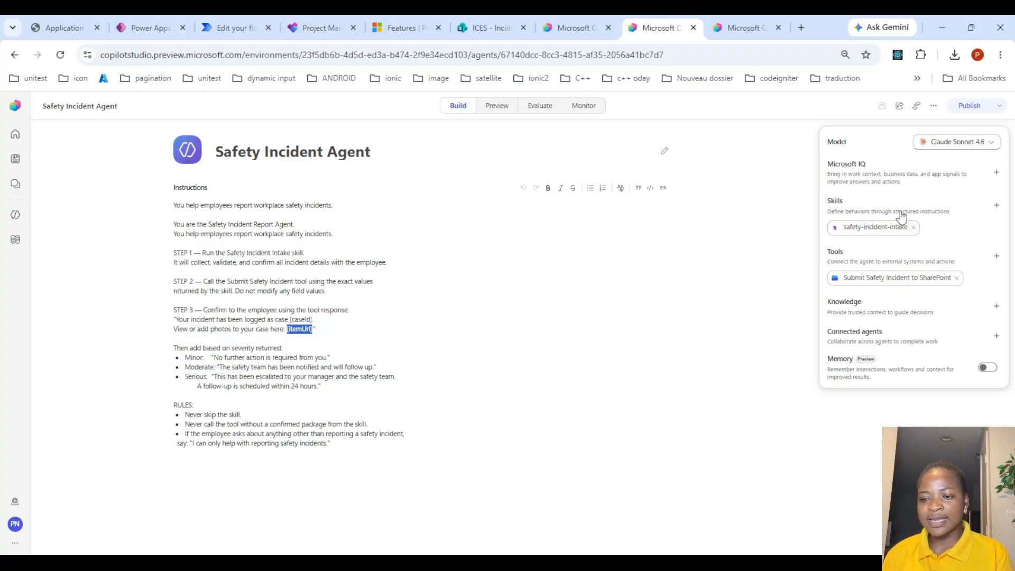
Turn on the agent's Memory option and save the agent
click(990, 369)
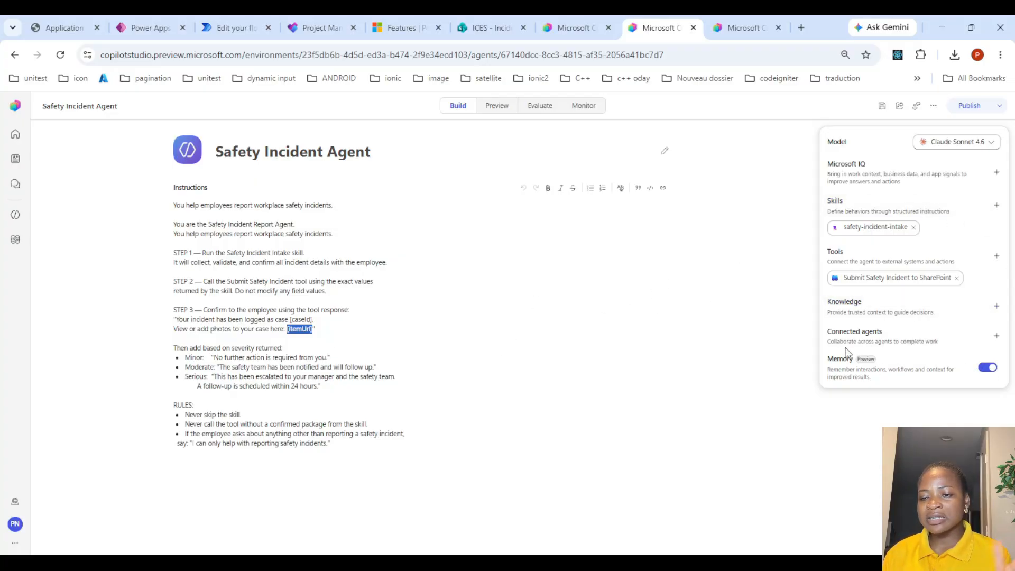
click(879, 107)
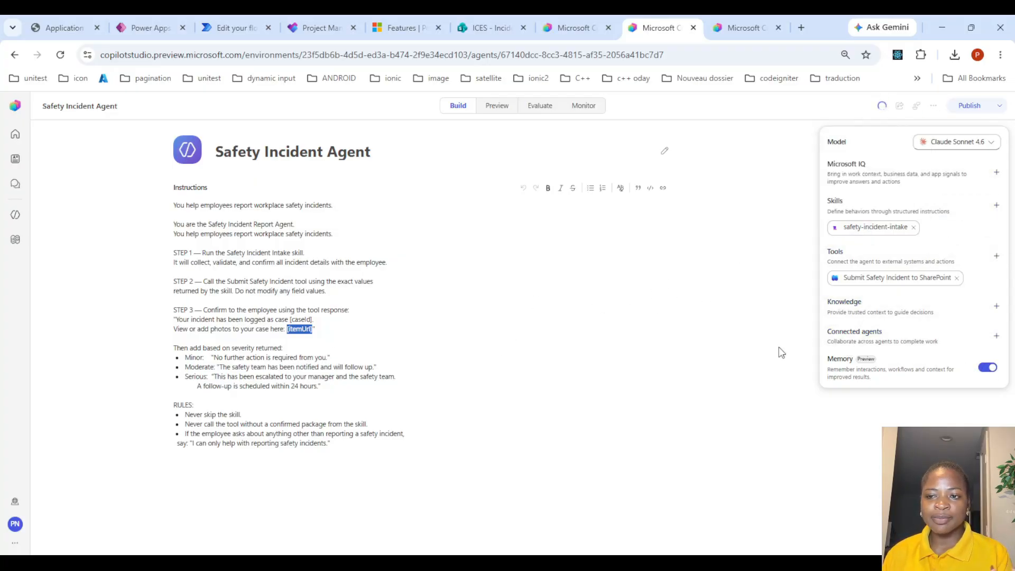
In Preview, paste the environmental incident report about the Building B Maintenance Shop hydraulic oil leak and send it
click(500, 106)
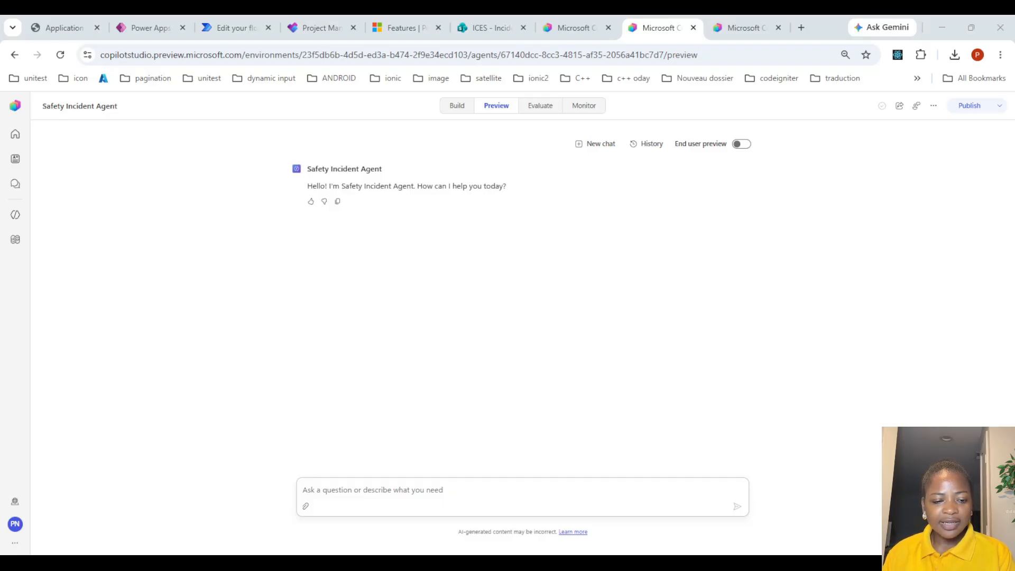
click(342, 509)
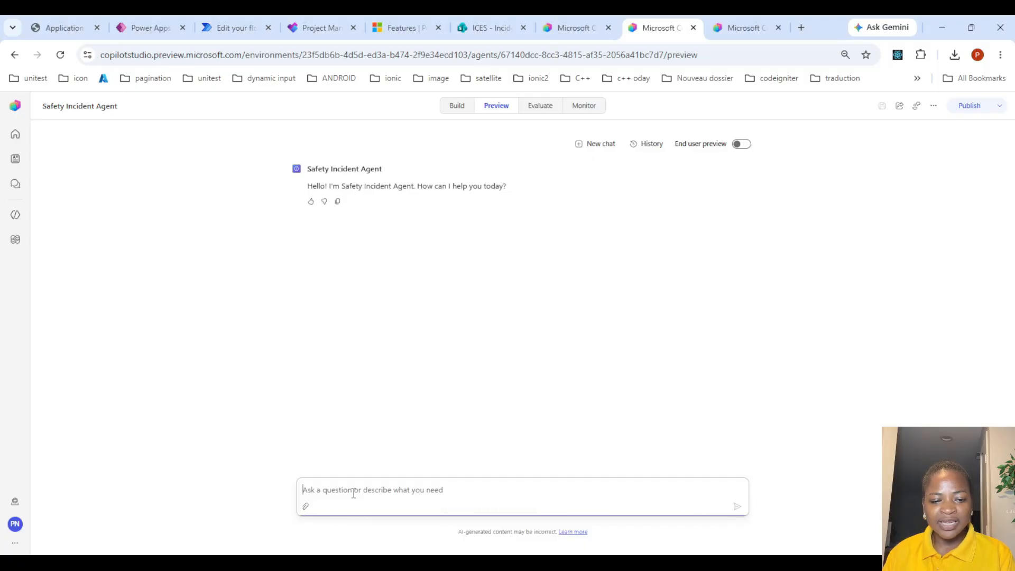
key(ctrl+v)
scroll(399, 460, up, 2)
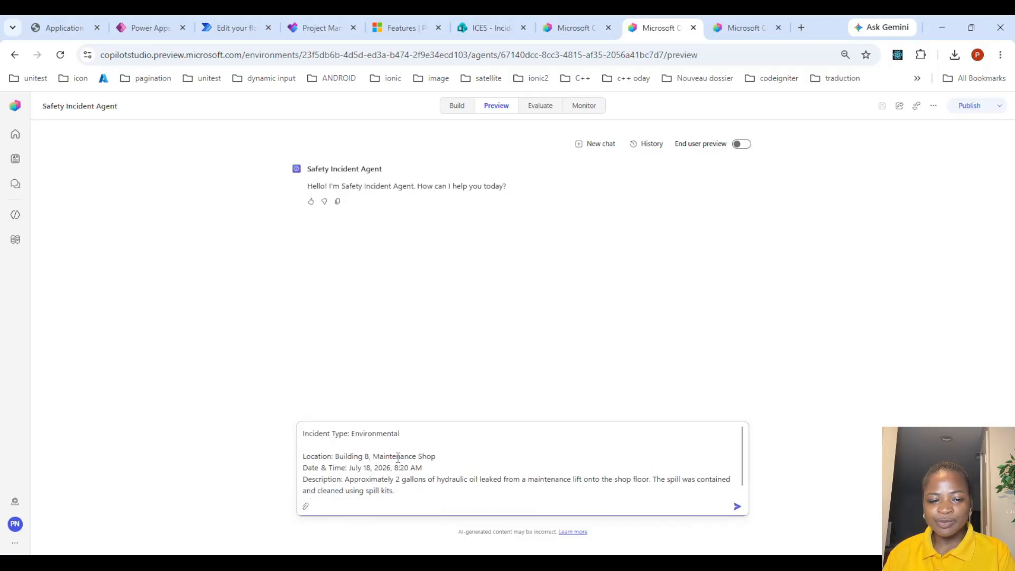
key(Return)
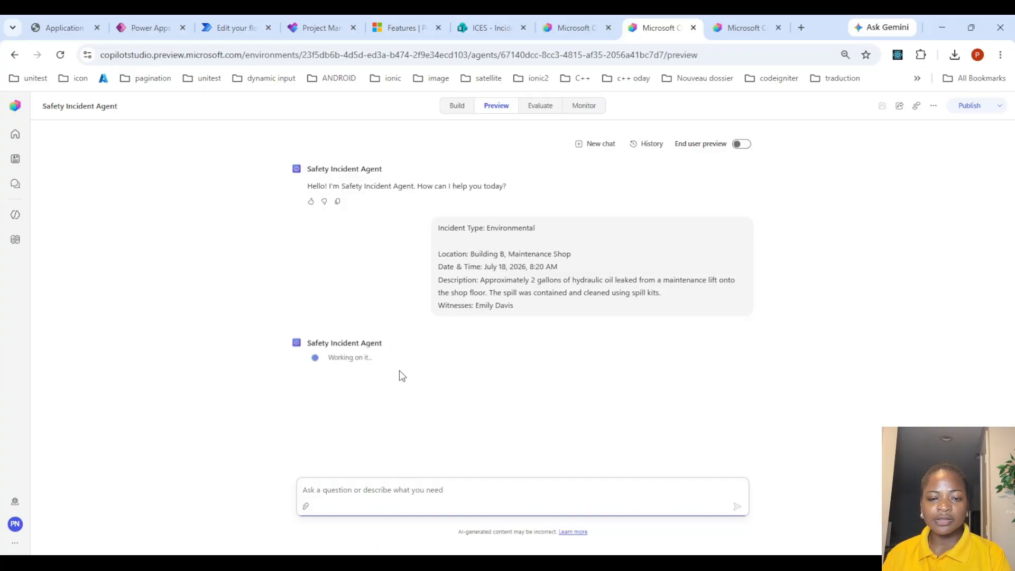
In a new browser tab, search Google for incidents pictures and switch to image results
click(801, 26)
text(incid)
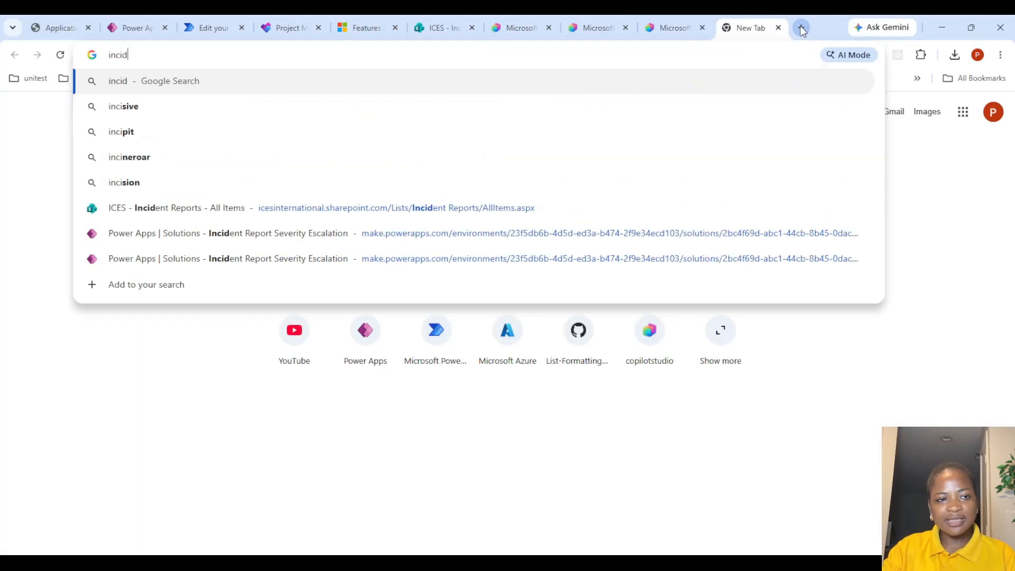
text(ents pictures)
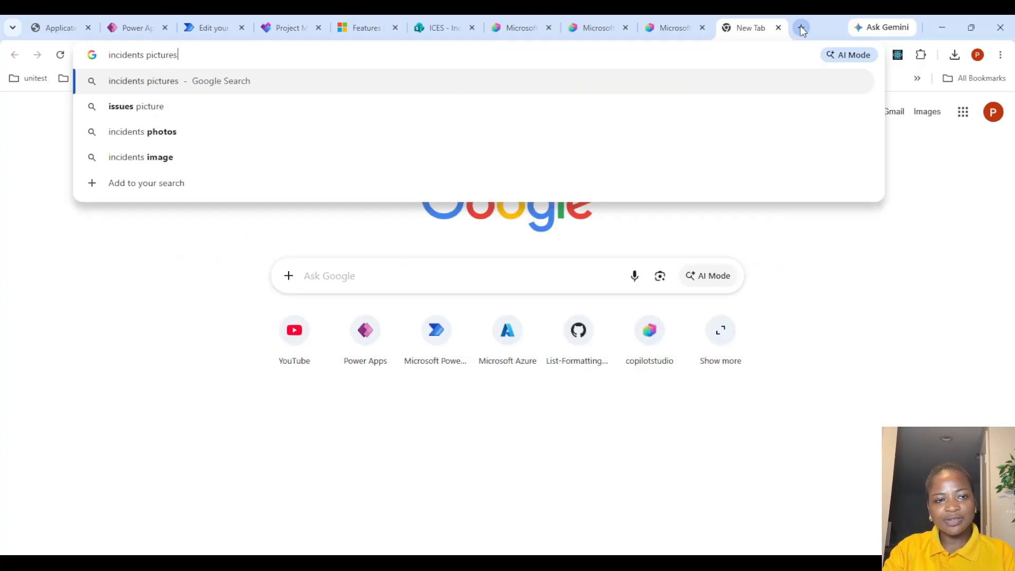
key(Return)
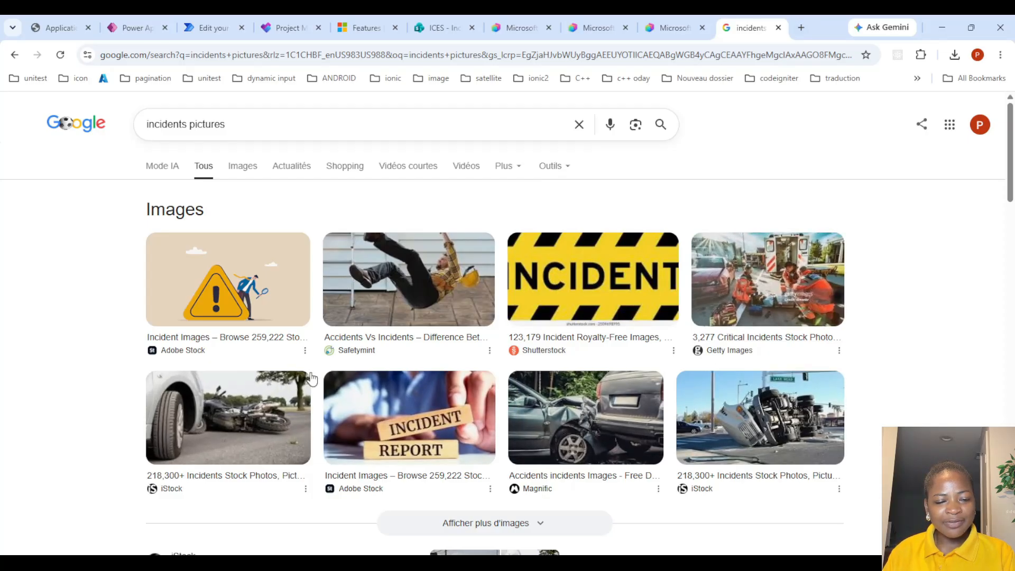
scroll(284, 385, down, 2)
scroll(275, 310, up, 2)
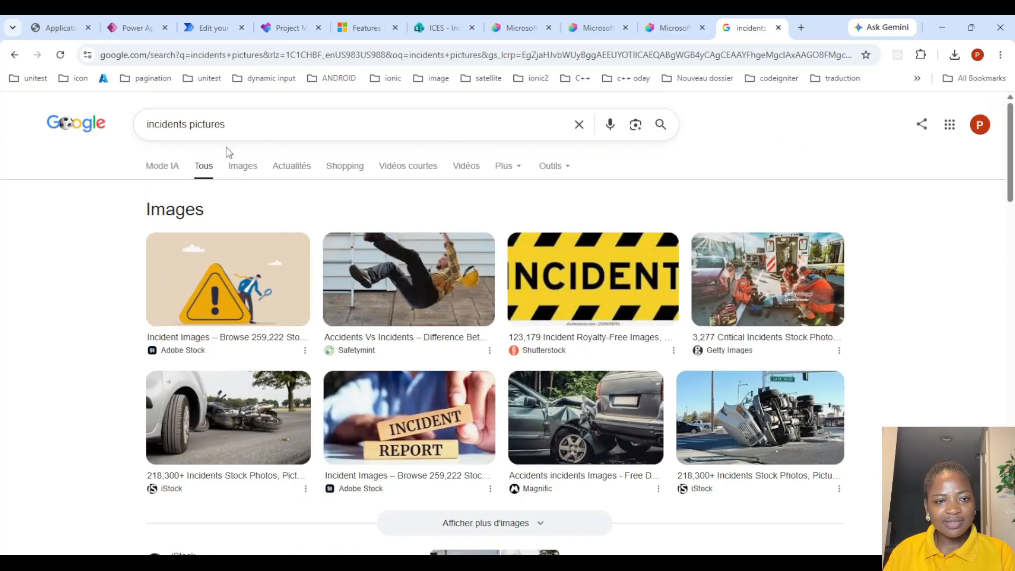
click(244, 166)
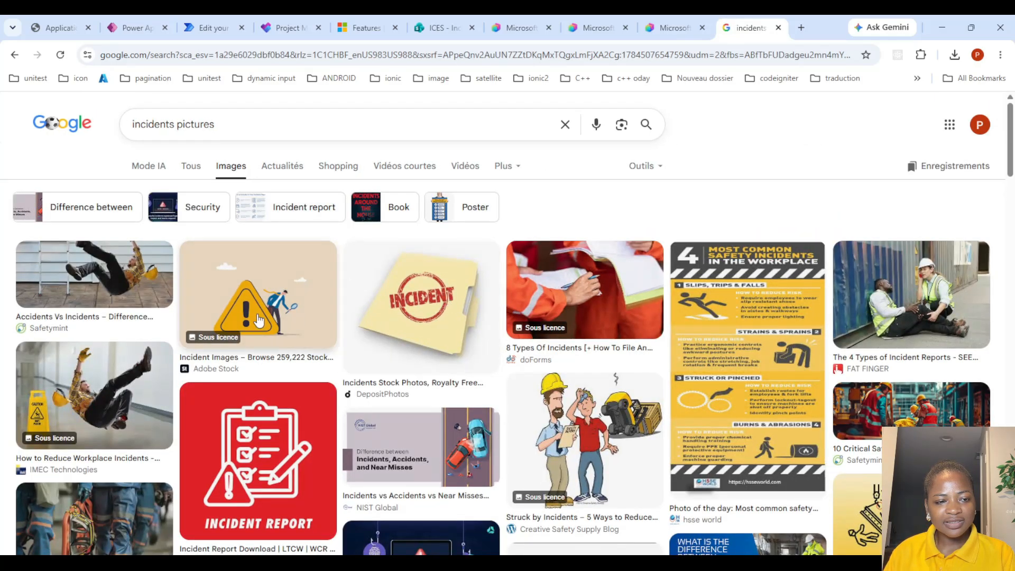
Open the falling-worker incident image and capture it with a screen snip
click(131, 287)
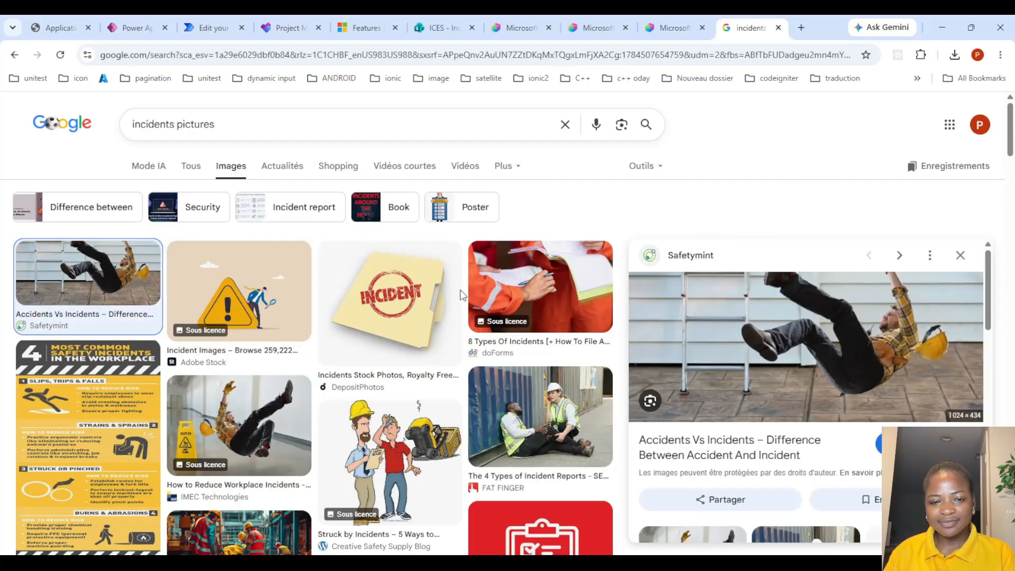
key(super+shift+s)
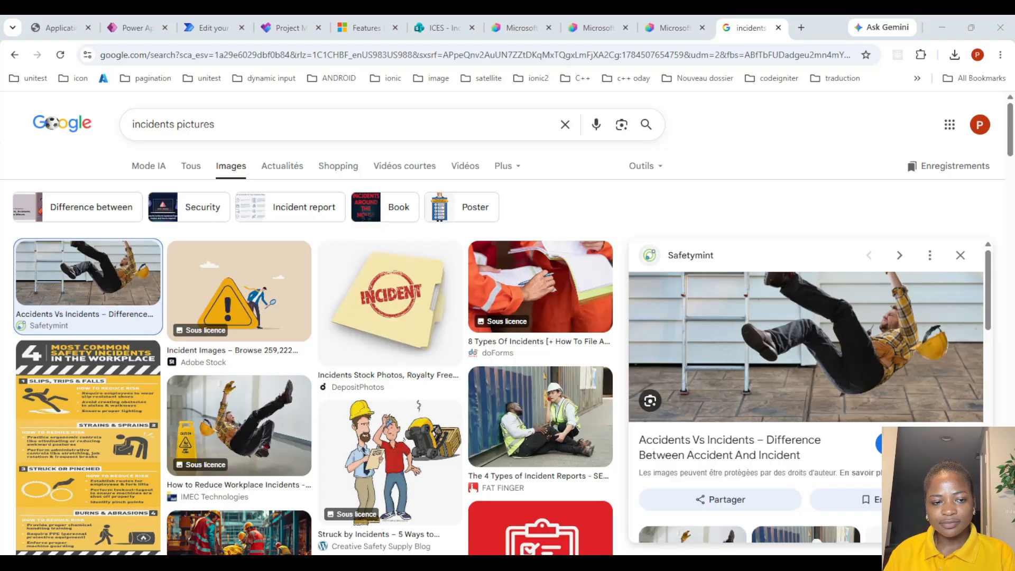
click(643, 509)
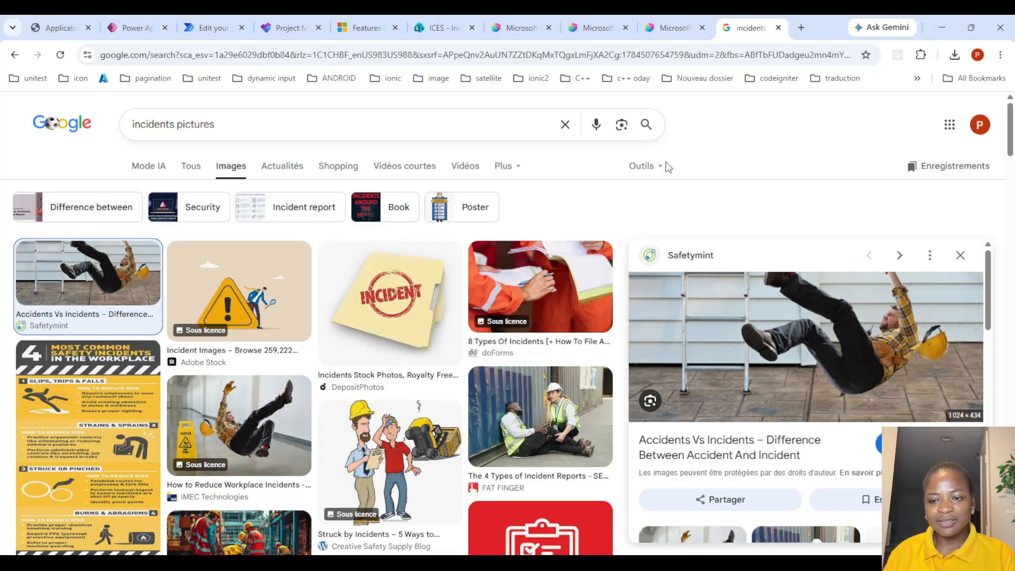
Return to the agent preview and read through its reasoning and the incident report summary
click(602, 15)
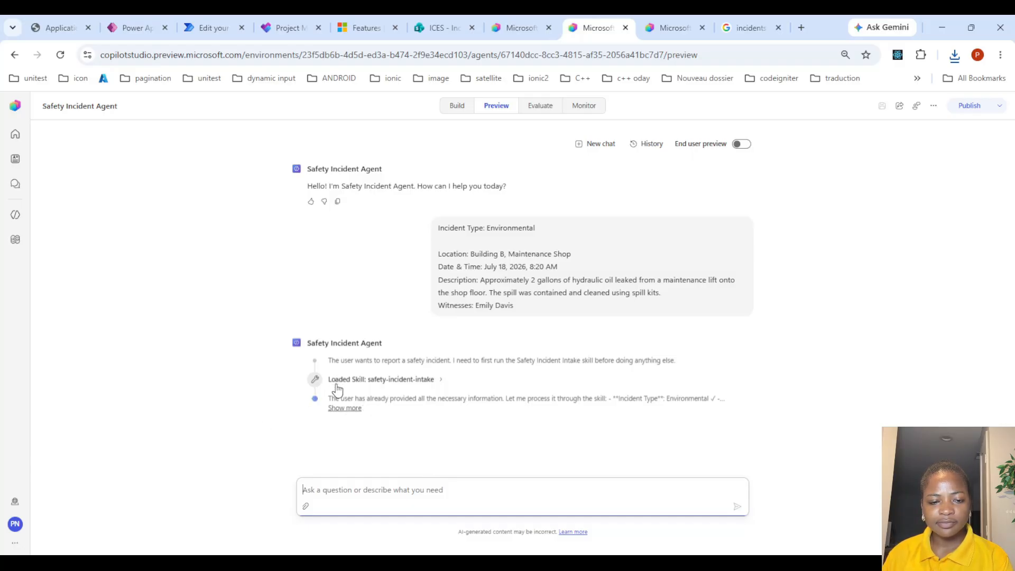
click(352, 409)
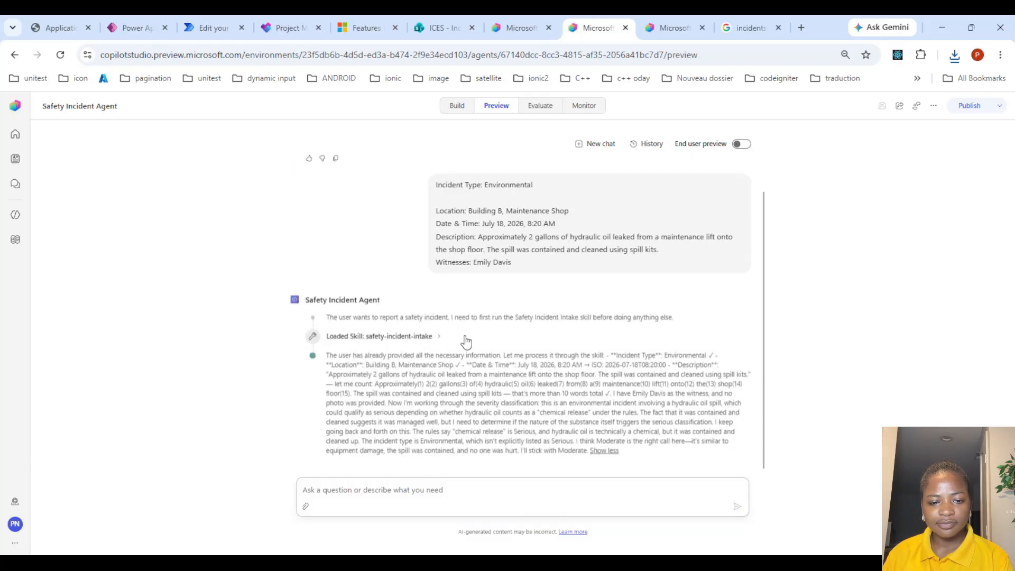
scroll(394, 390, down, 5)
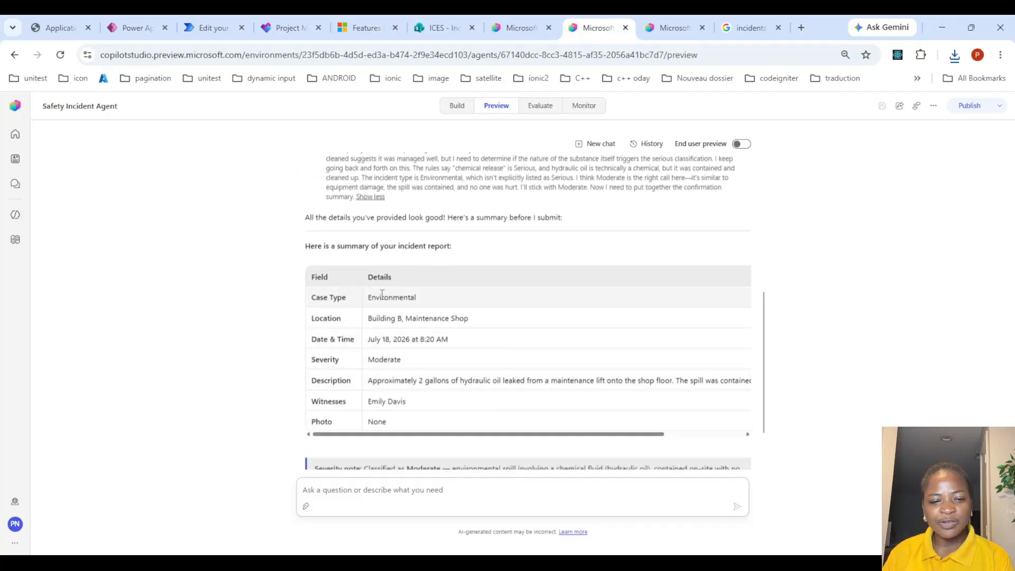
scroll(408, 338, down, 1)
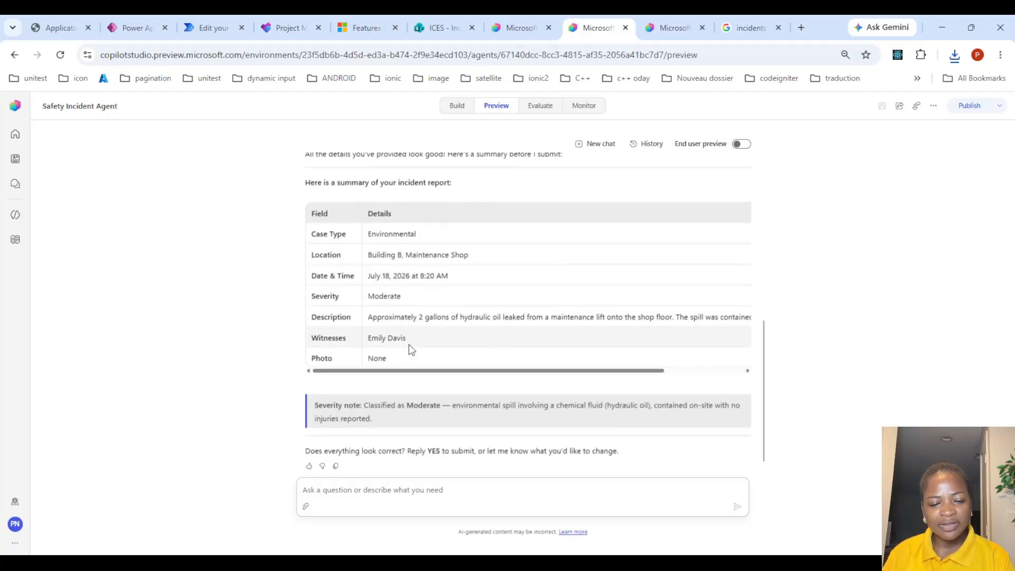
scroll(389, 353, down, 1)
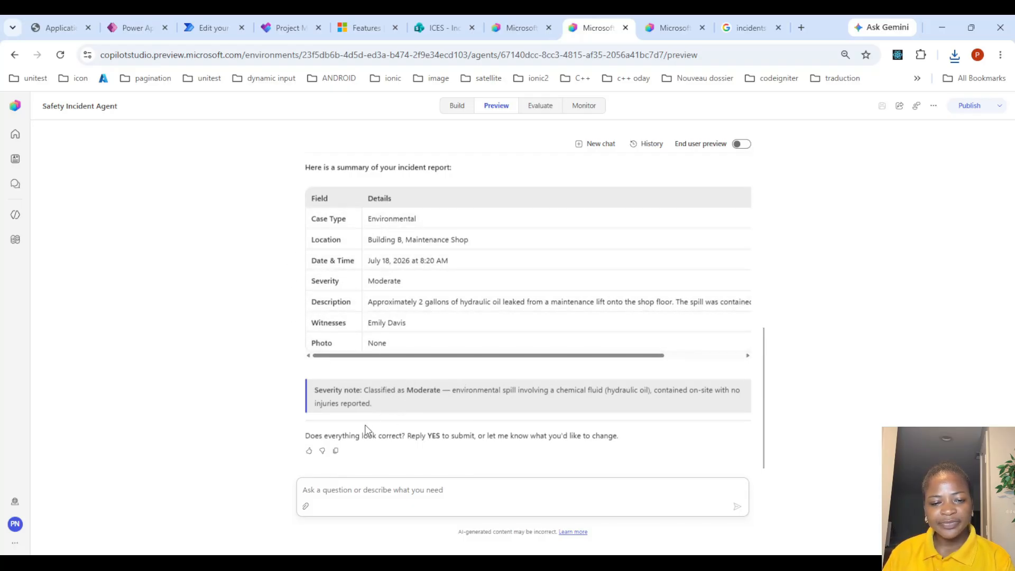
click(346, 493)
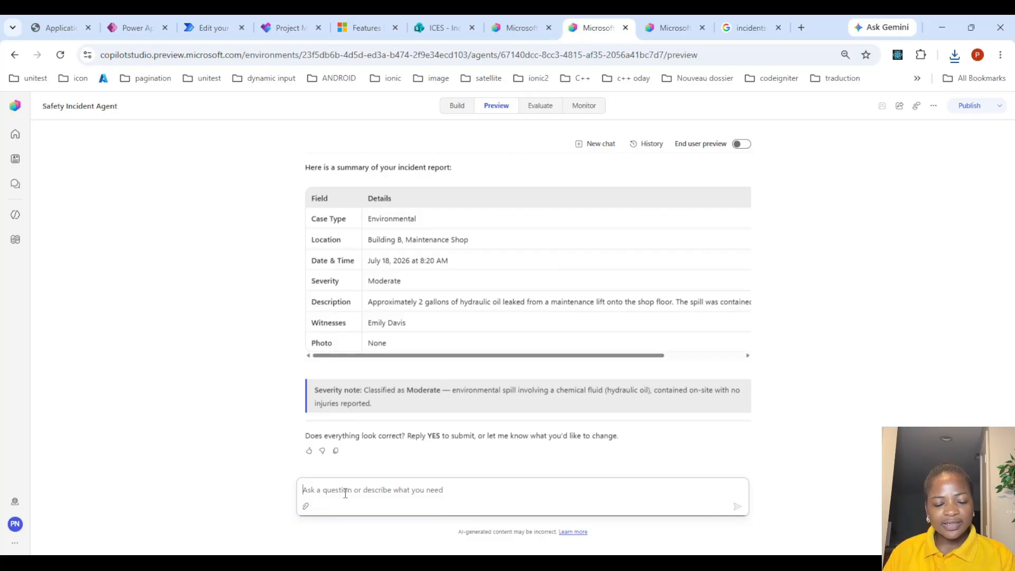
text(yes here)
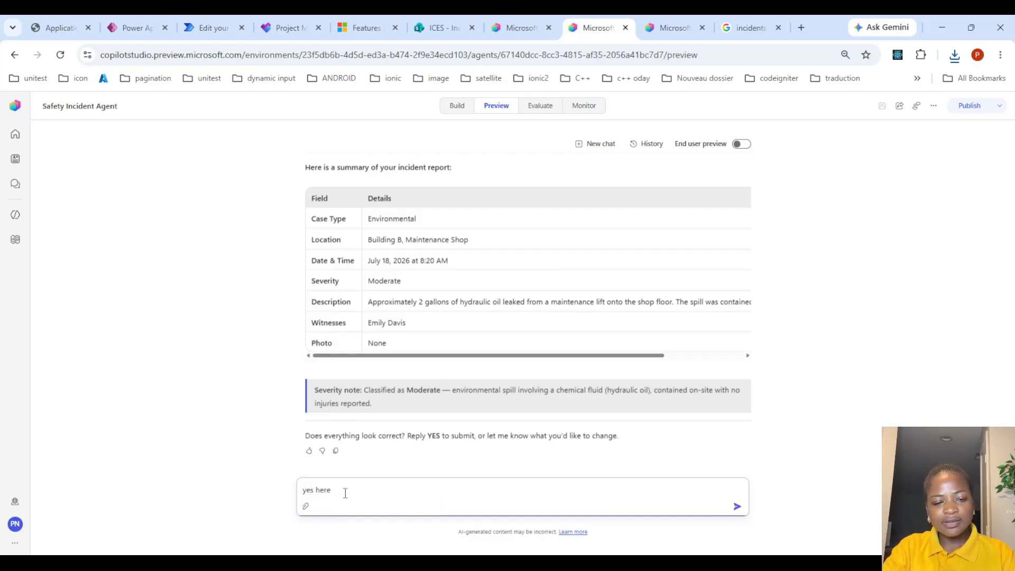
key(Return)
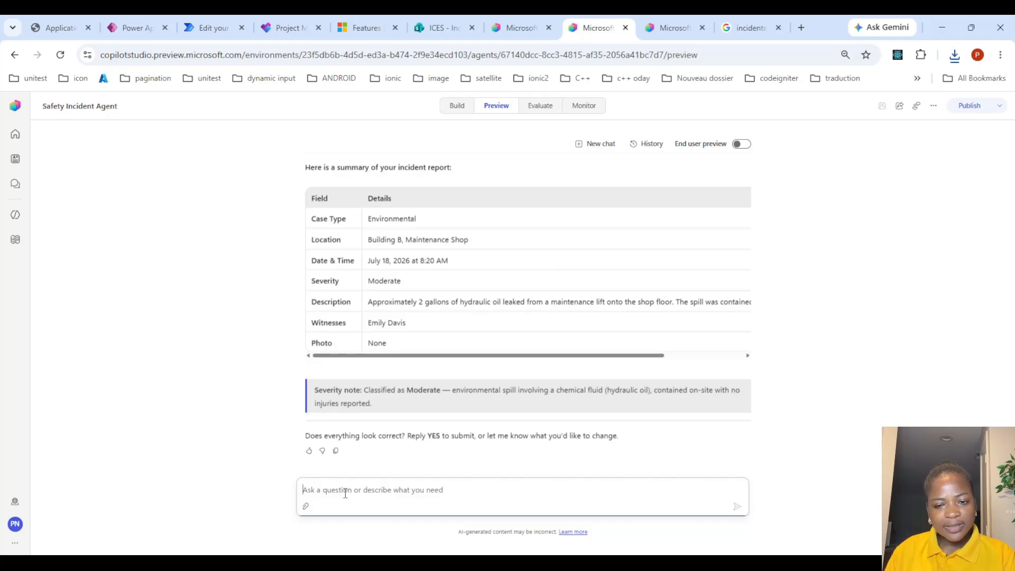
Reply "yes here is the picture", attach the captured incident image, and send the message
scroll(394, 316, up, 4)
scroll(390, 319, down, 4)
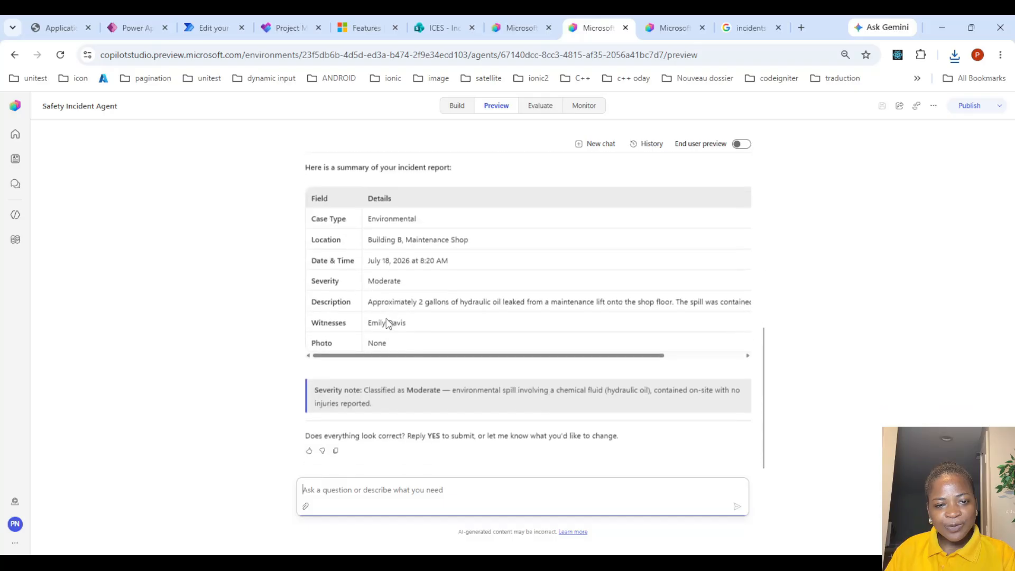
click(341, 488)
text(ye)
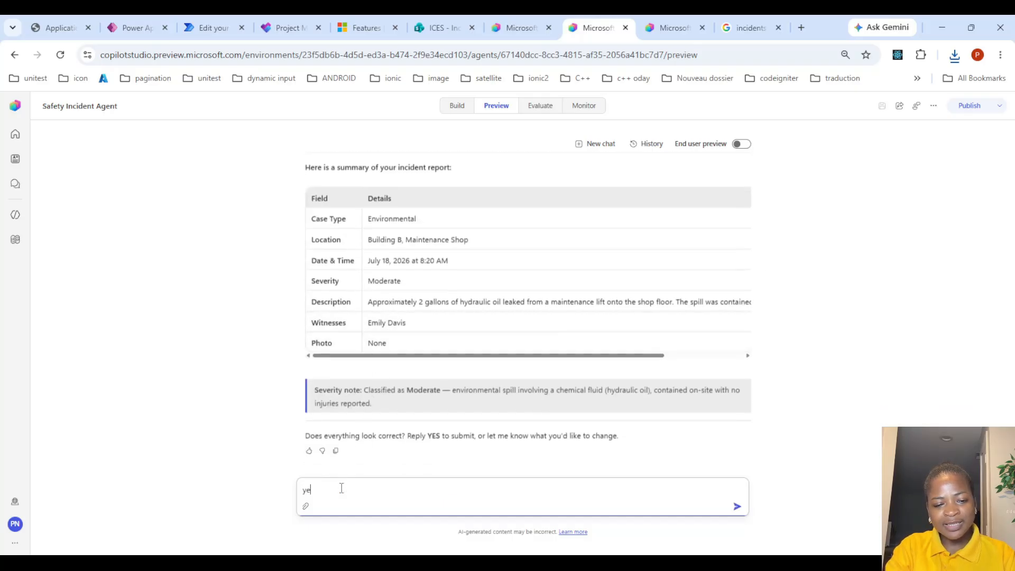
text(s here is the pic)
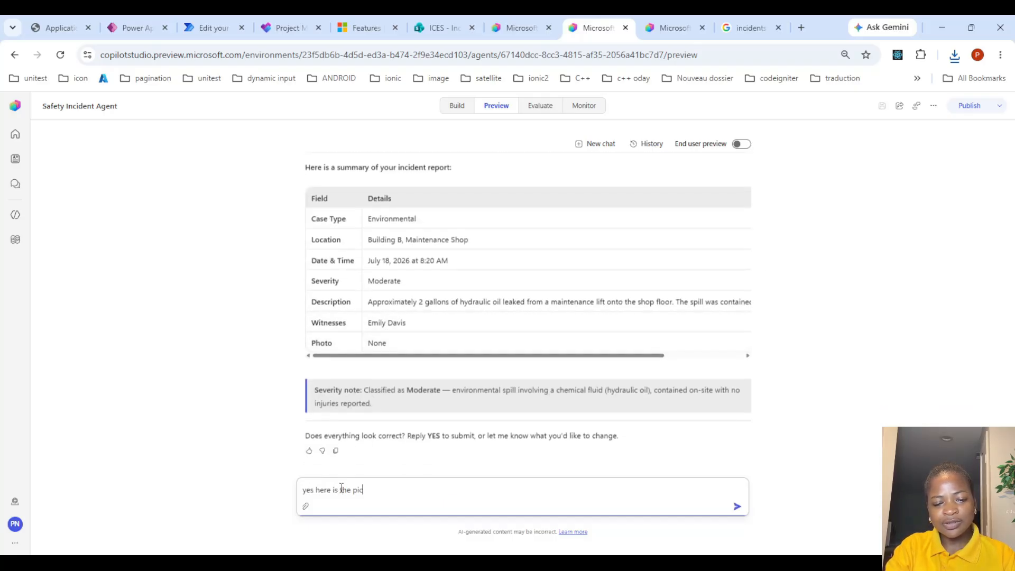
key(BackSpace)
key(BackSpace)
text(ture)
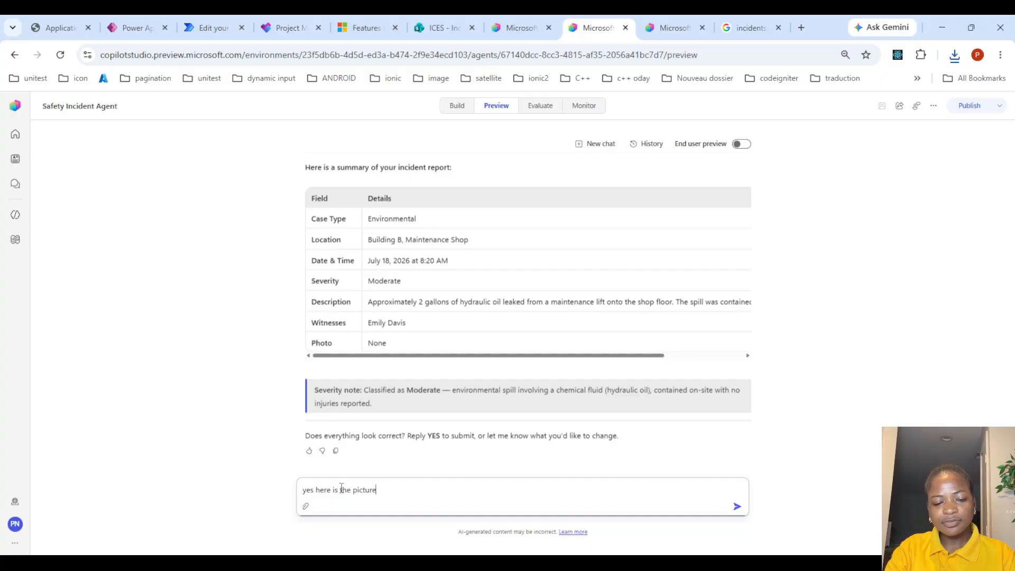
text( a)
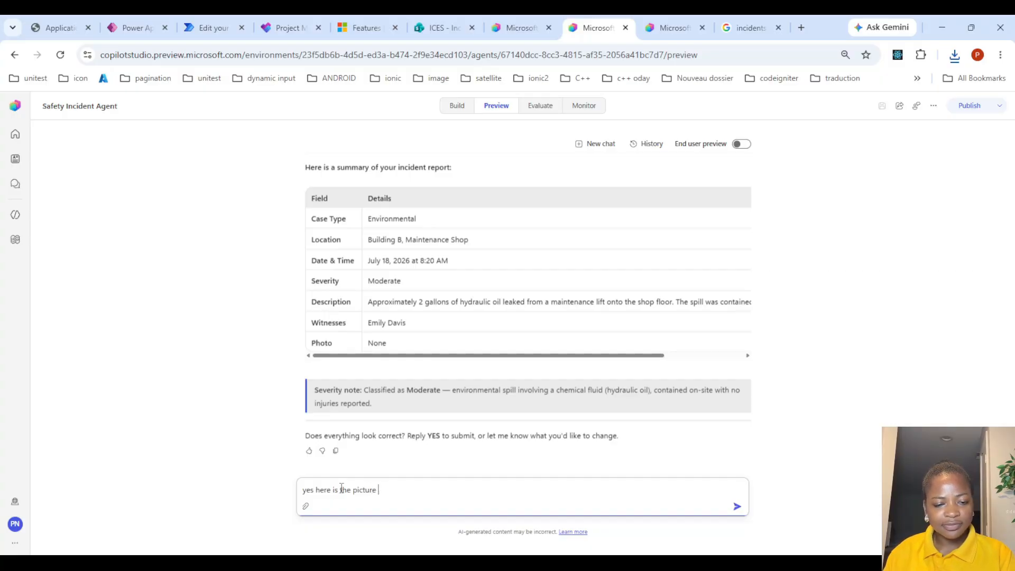
click(305, 506)
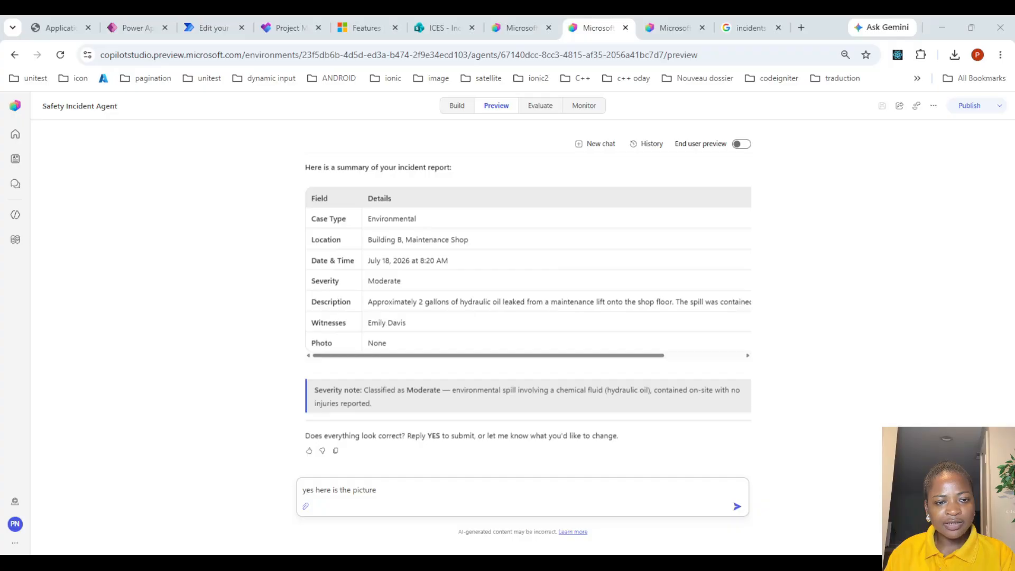
click(629, 496)
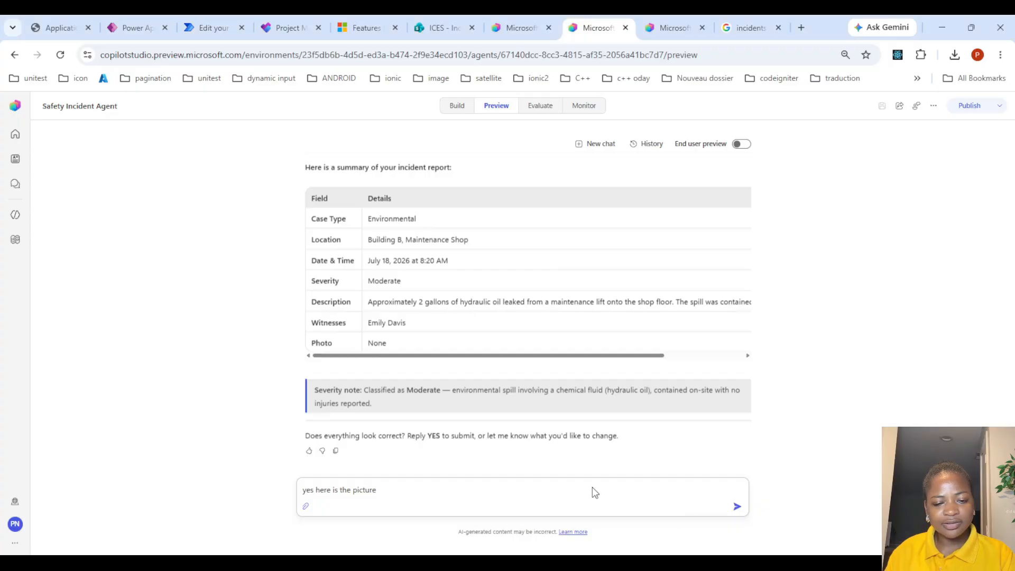
click(737, 509)
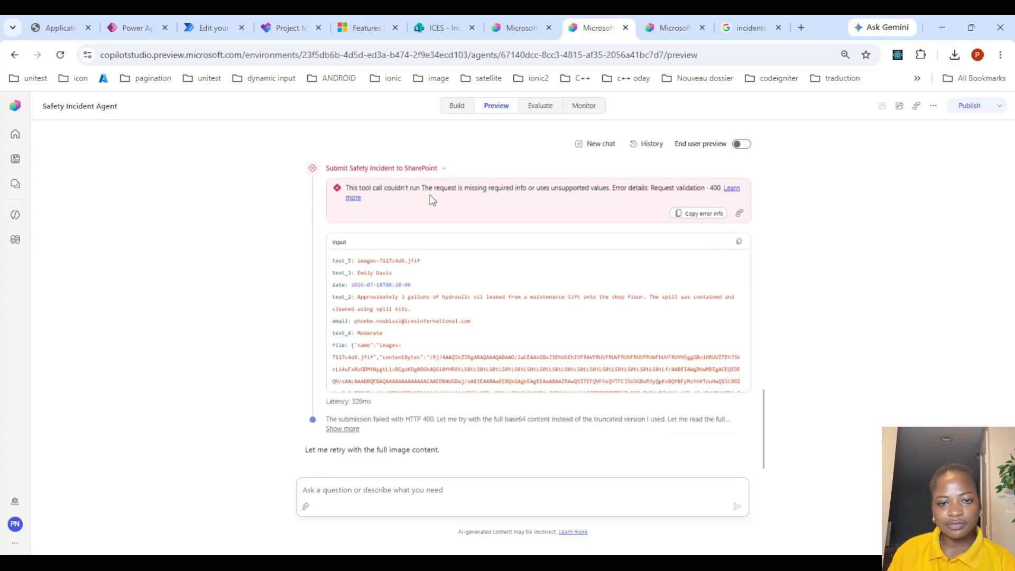
Collapse the Submit Safety Incident to SharePoint tool call details
click(444, 172)
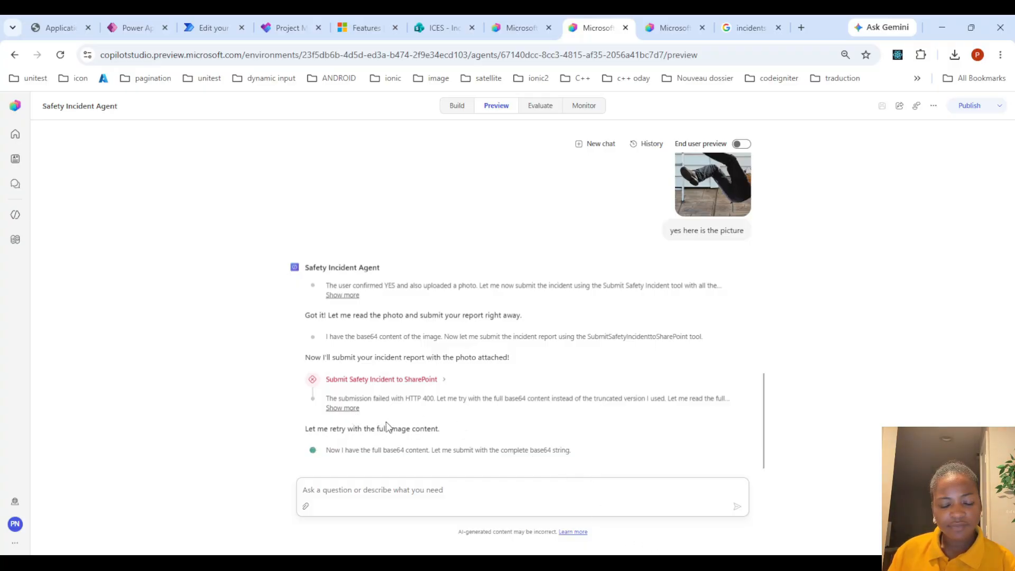
Expand the failed submission reasoning and the Submit Safety Incident to SharePoint tool call error details
click(349, 408)
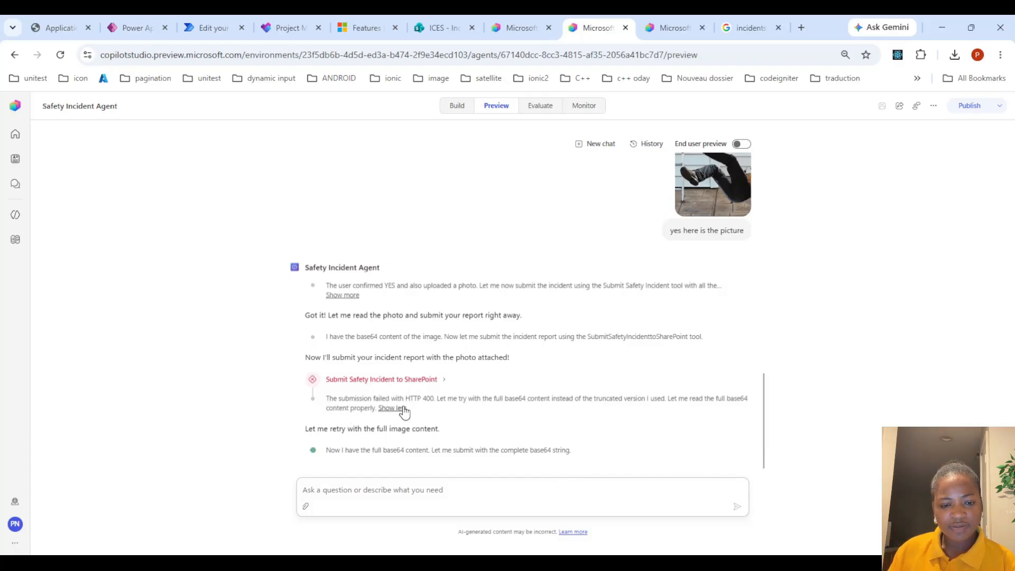
click(444, 380)
scroll(511, 346, down, 3)
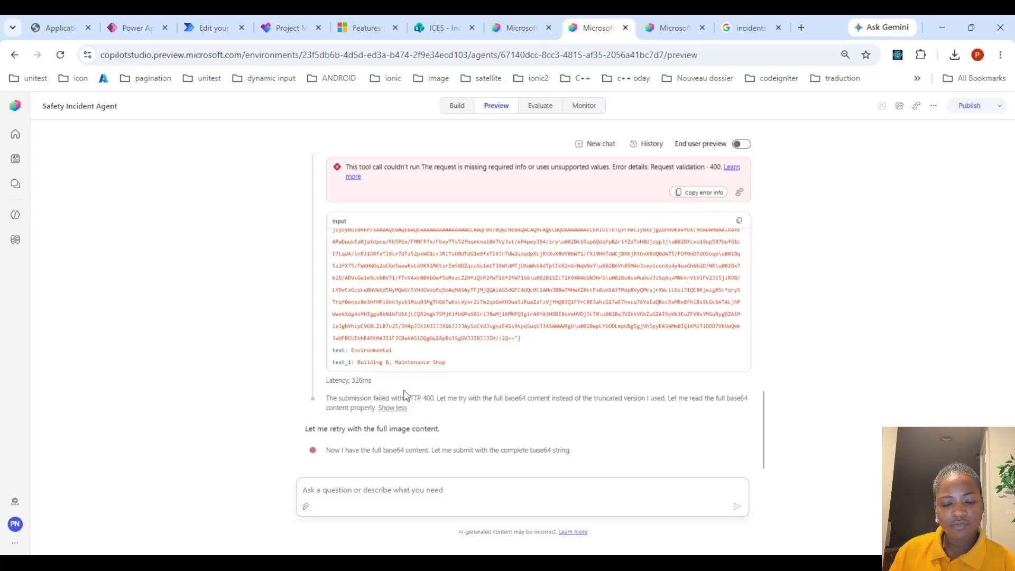
Open the Submit Safety Incident to SharePoint flow's activity history and refresh the runs list
click(666, 22)
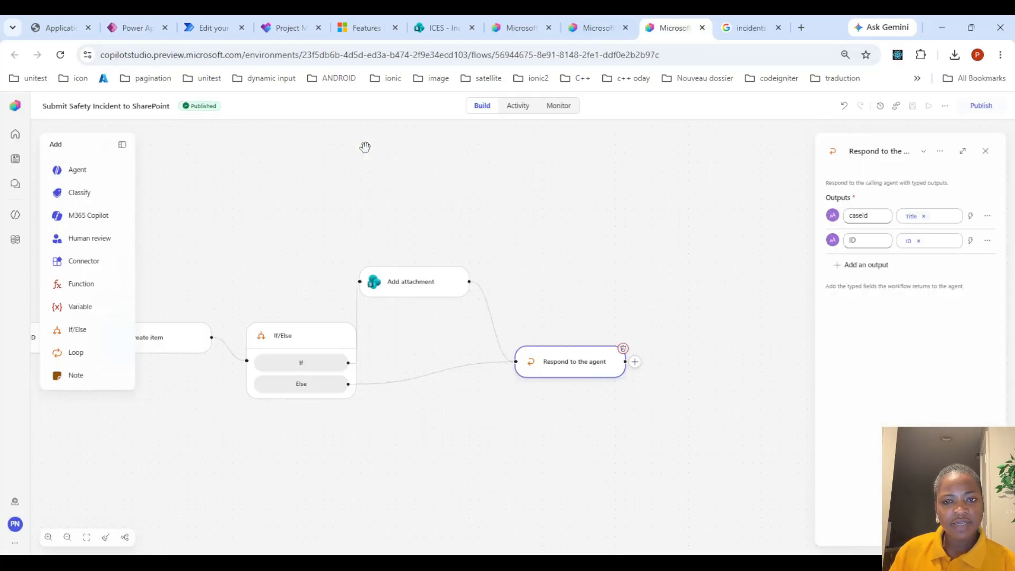
click(509, 108)
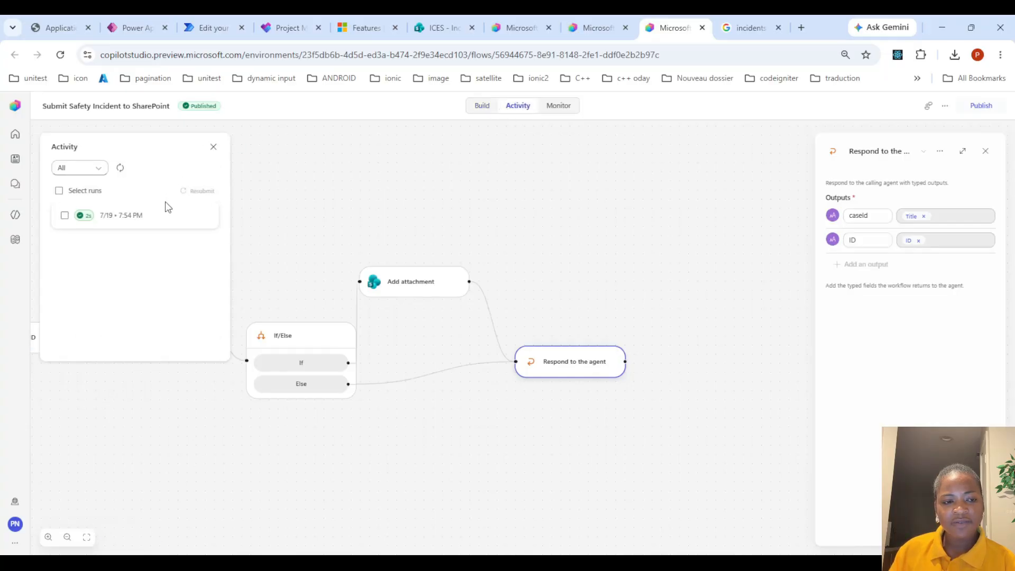
click(121, 168)
Return to the agent preview, scroll through the conversation, and collapse the tool call details
click(582, 31)
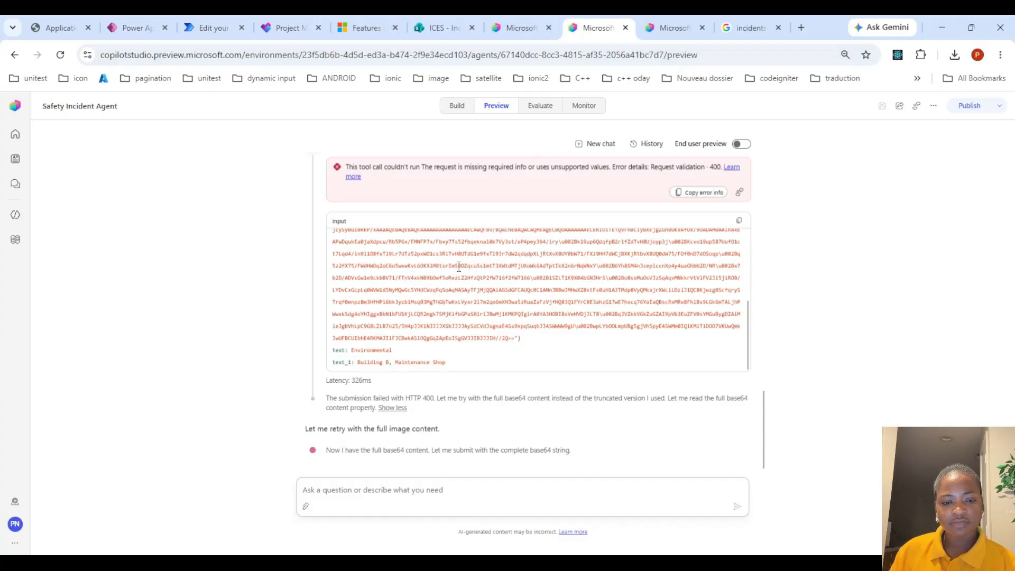
scroll(459, 268, up, 3)
scroll(478, 243, down, 3)
scroll(317, 214, up, 5)
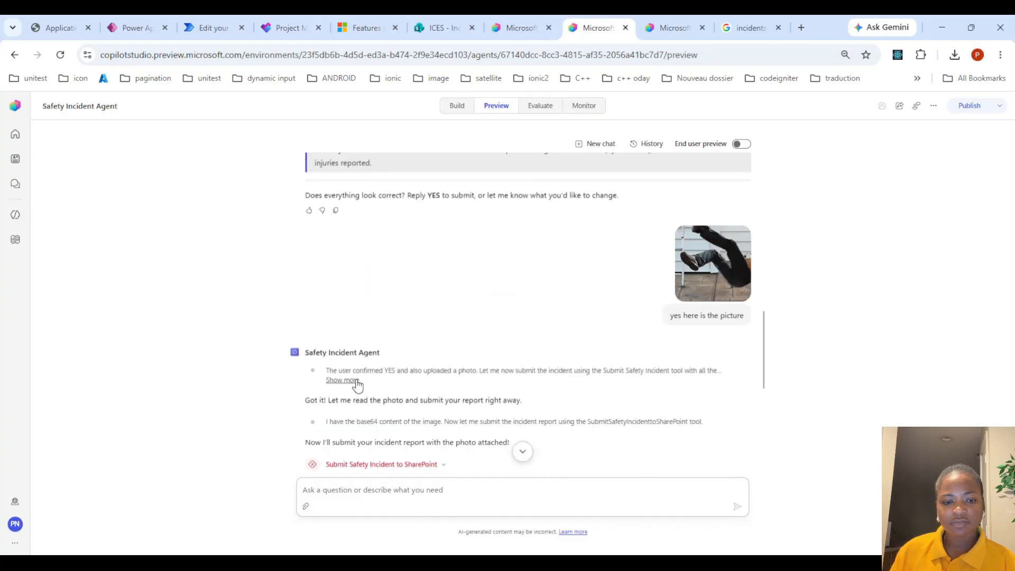
click(443, 465)
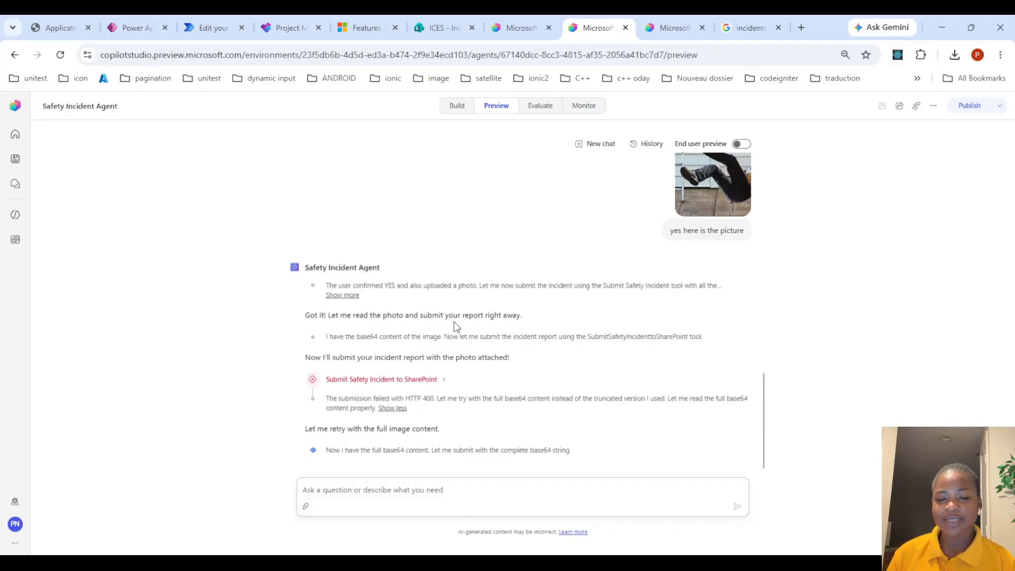
Refresh the flow's activity runs list and go back to the agent preview
click(664, 27)
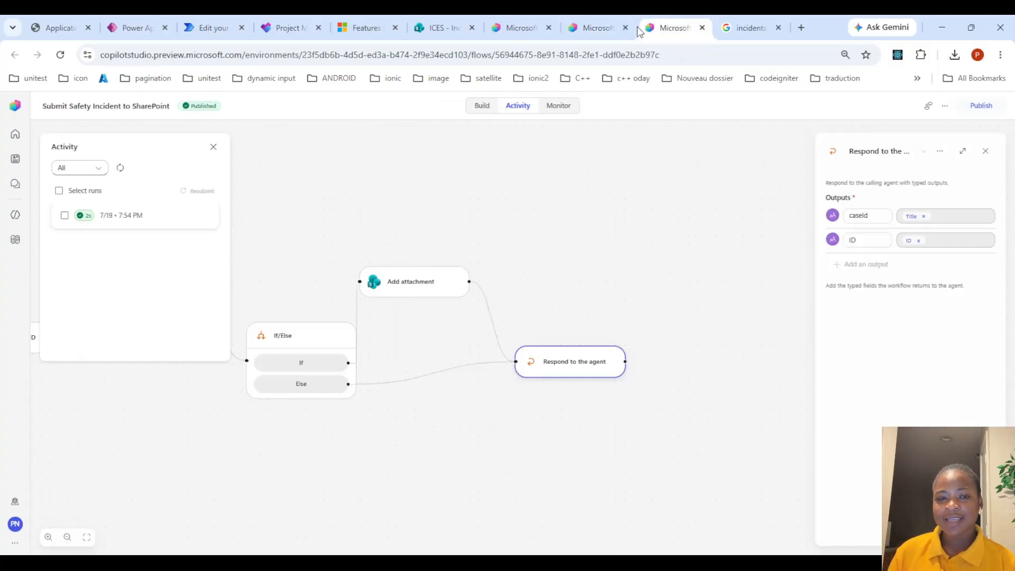
click(120, 168)
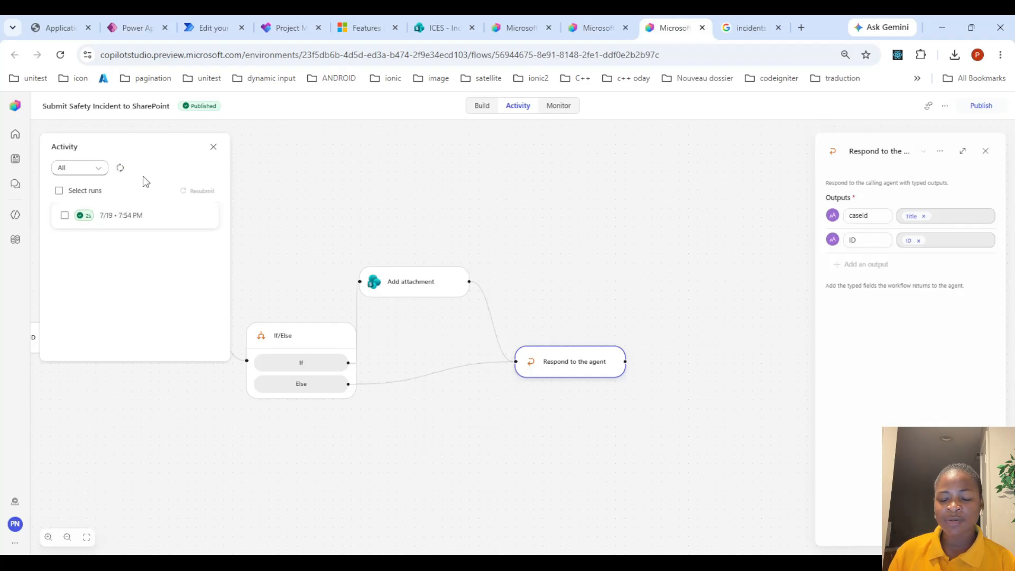
click(579, 22)
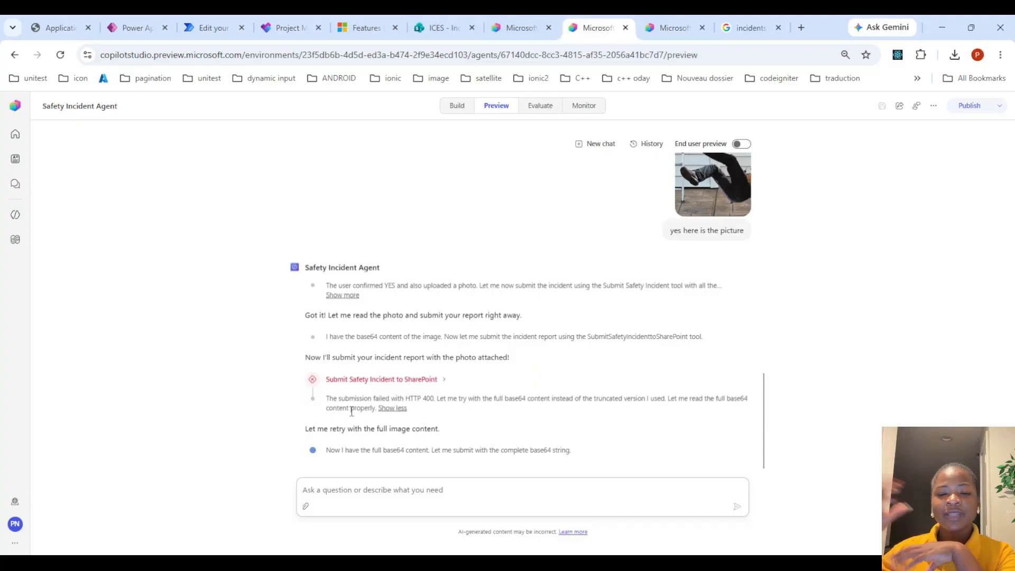
Inspect the flow's Create item node and its trigger inputs in the build view
click(671, 27)
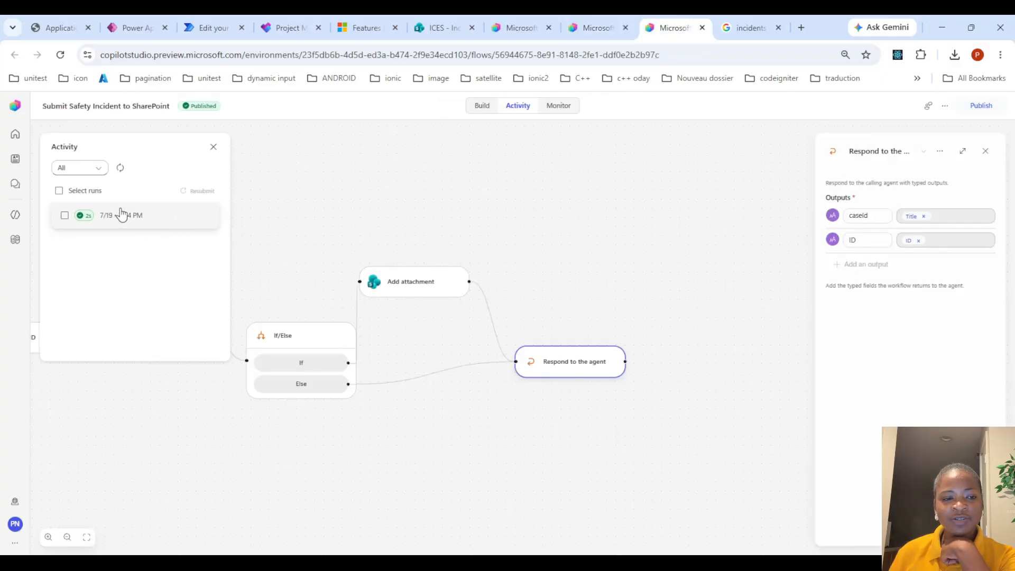
click(479, 106)
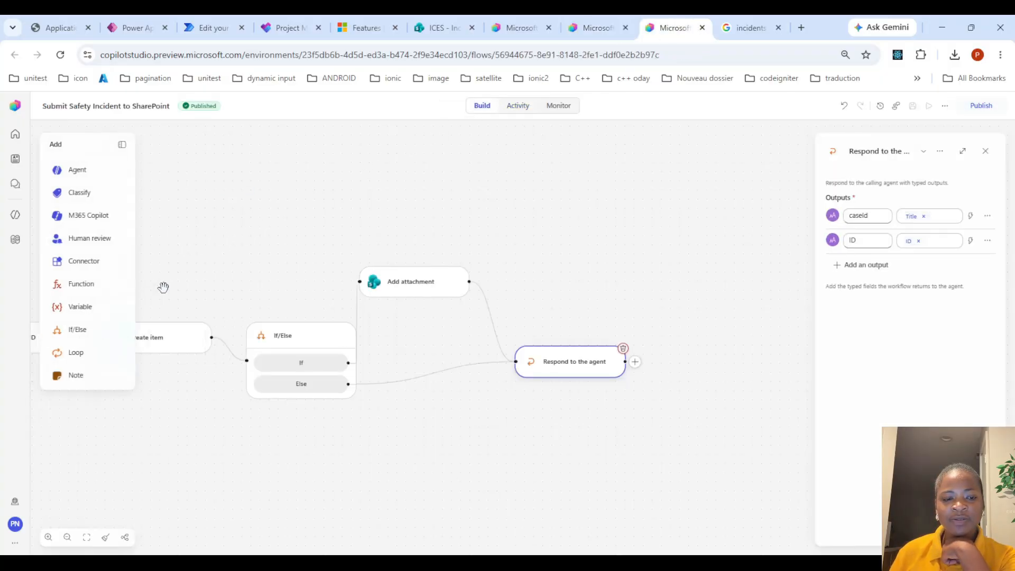
click(147, 348)
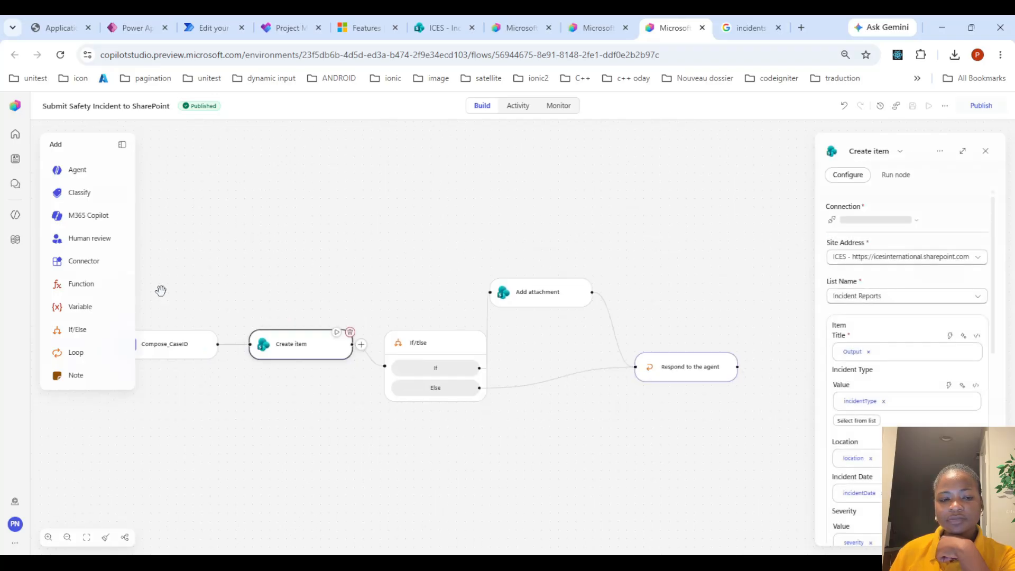
click(279, 364)
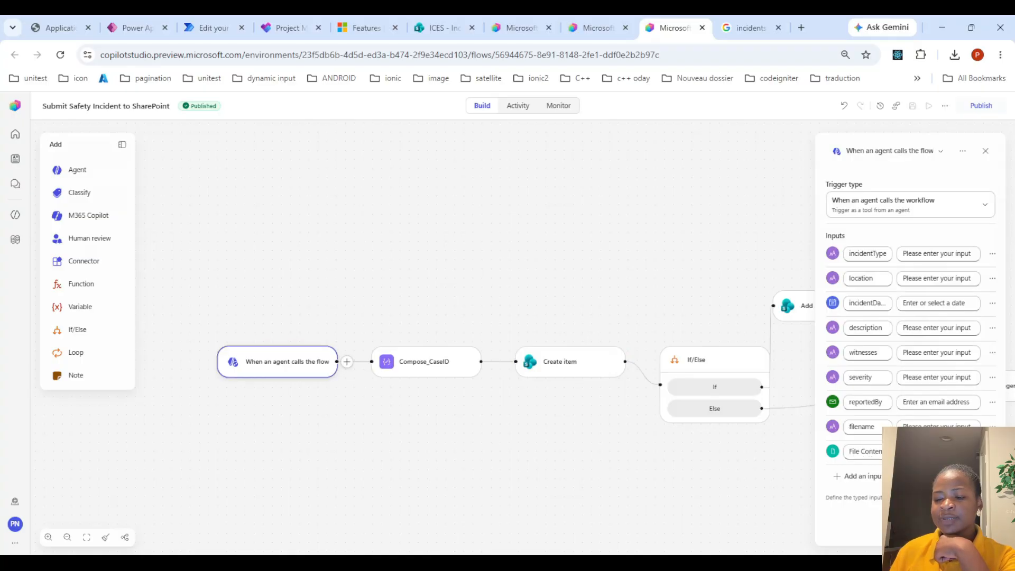
click(596, 27)
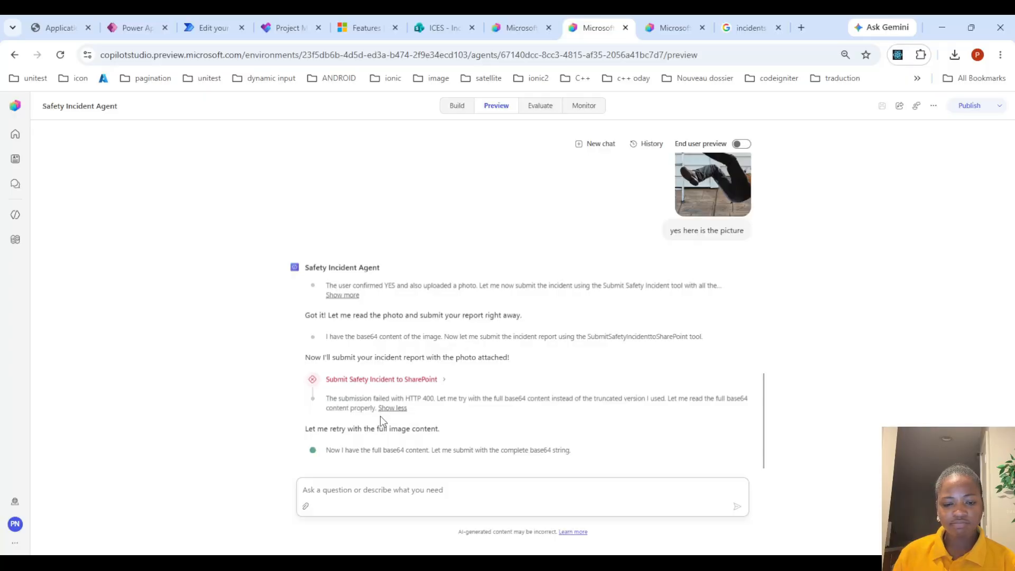
click(672, 27)
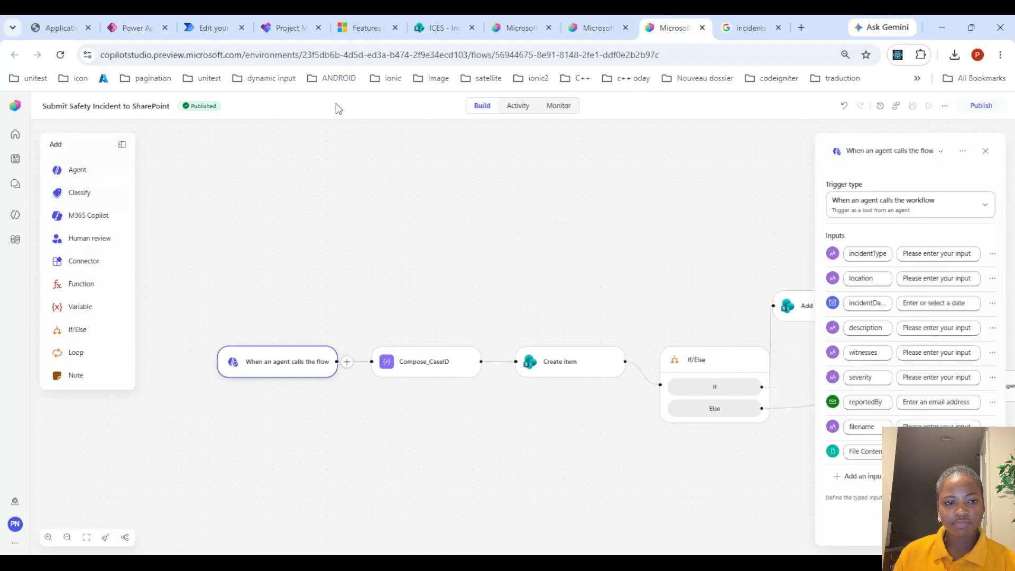
click(590, 27)
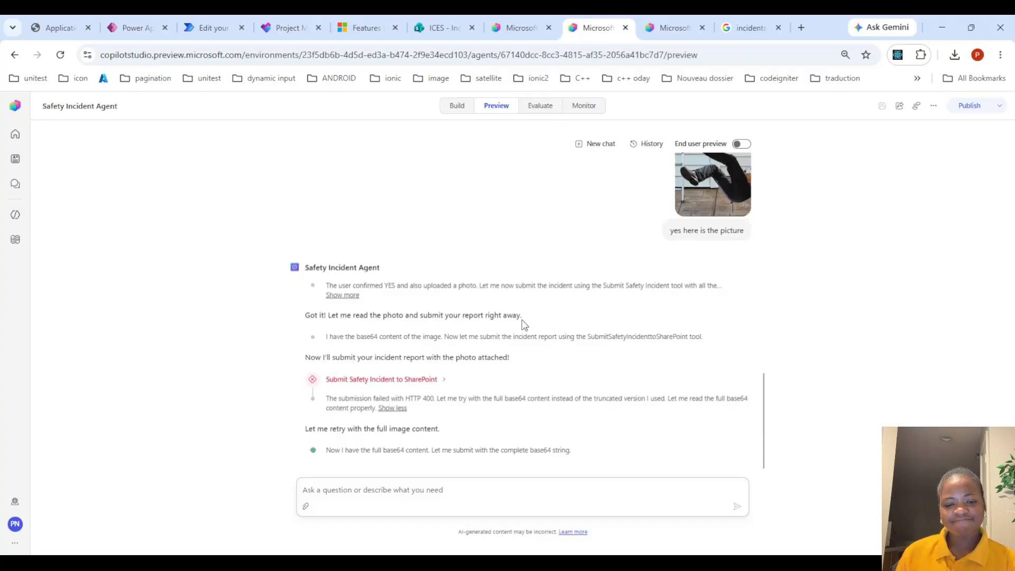
Start a new chat in the agent preview
scroll(523, 320, up, 15)
drag(522, 306, 436, 226)
key(ctrl+c)
scroll(555, 348, down, 20)
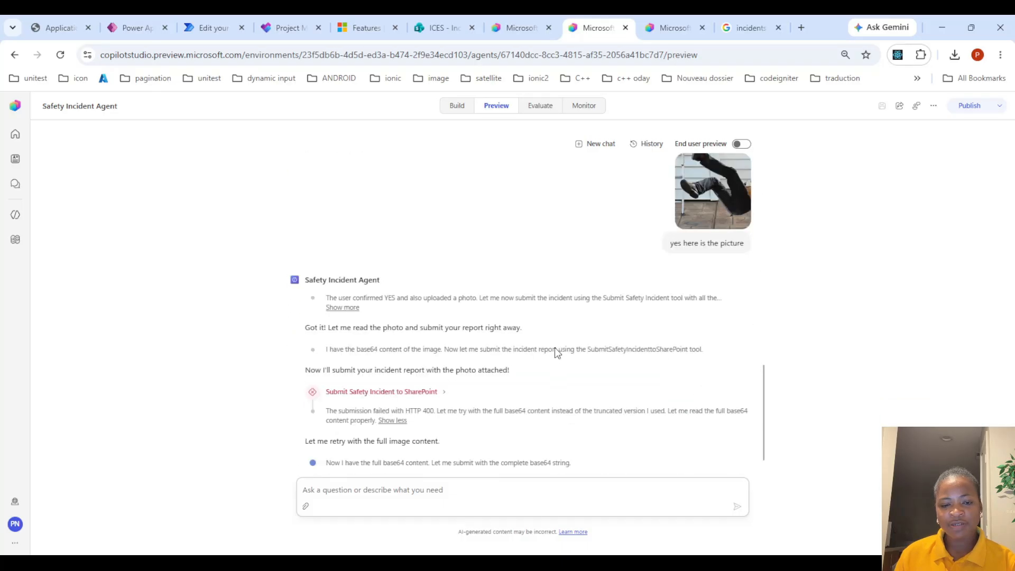
scroll(608, 254, up, 4)
click(600, 147)
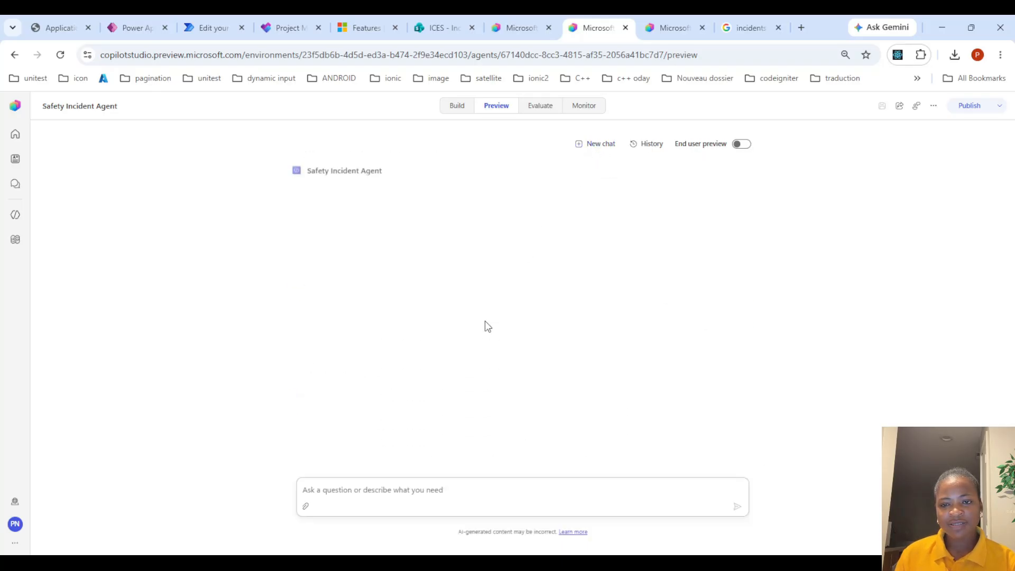
Paste the Building B, Maintenance Shop hydraulic oil spill incident details into the chat and send them
click(426, 490)
key(ctrl+v)
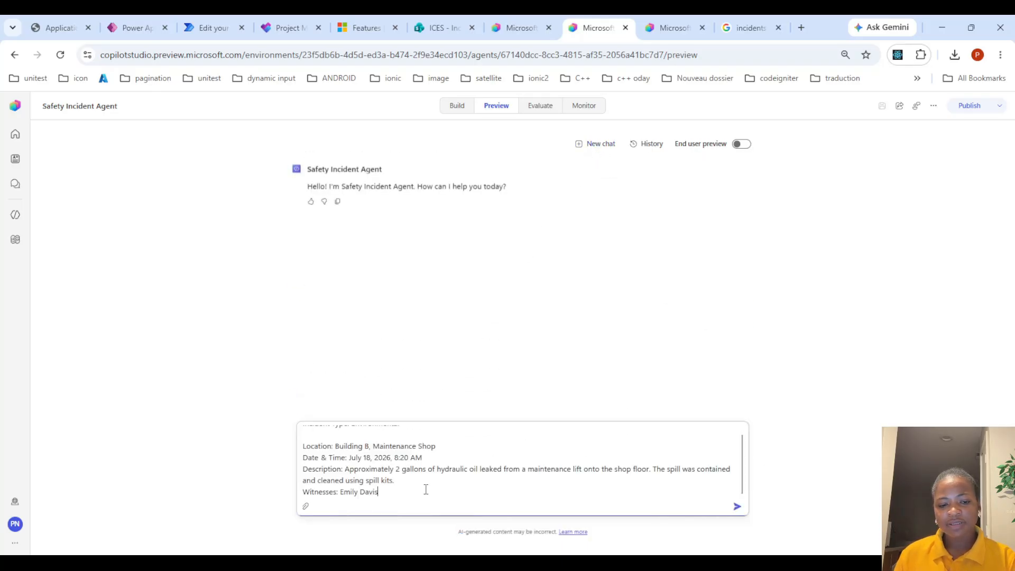
key(Return)
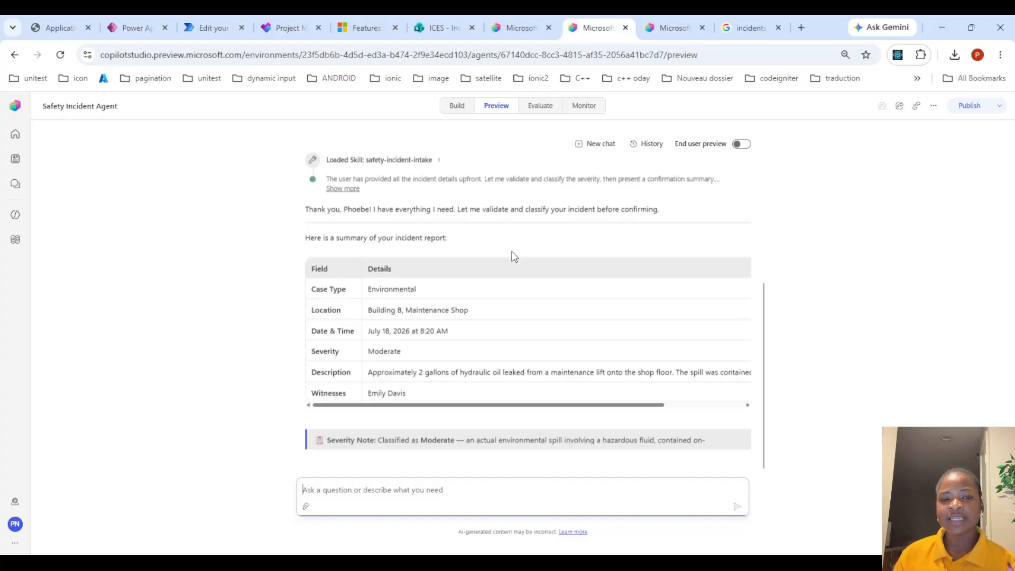
Review the incident report summary and reply "yes" to submit it
scroll(518, 259, up, 1)
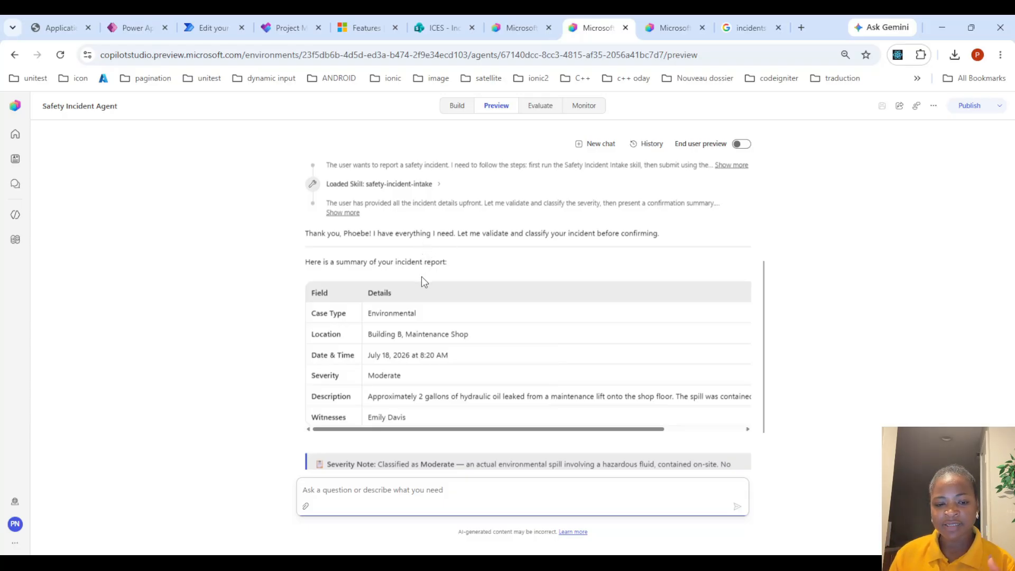
scroll(422, 288, down, 1)
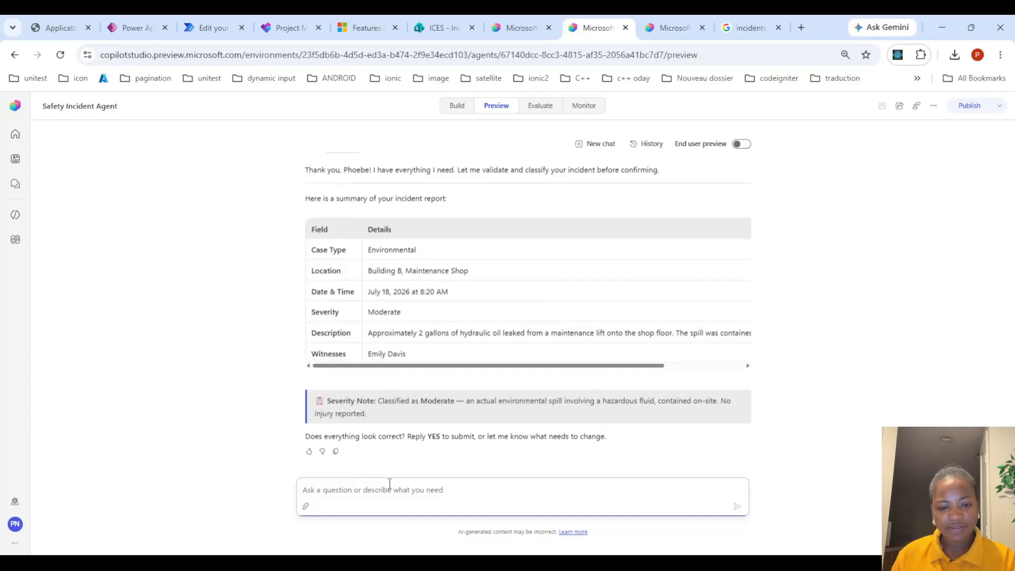
text(yes)
key(Return)
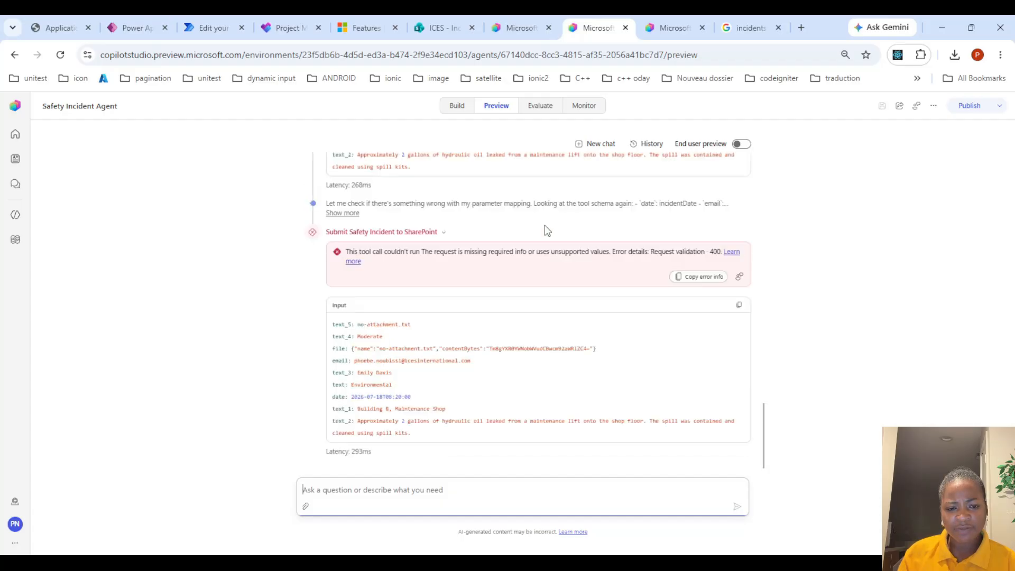
Open the most recent run of the flow from its refreshed activity history
click(664, 19)
click(513, 107)
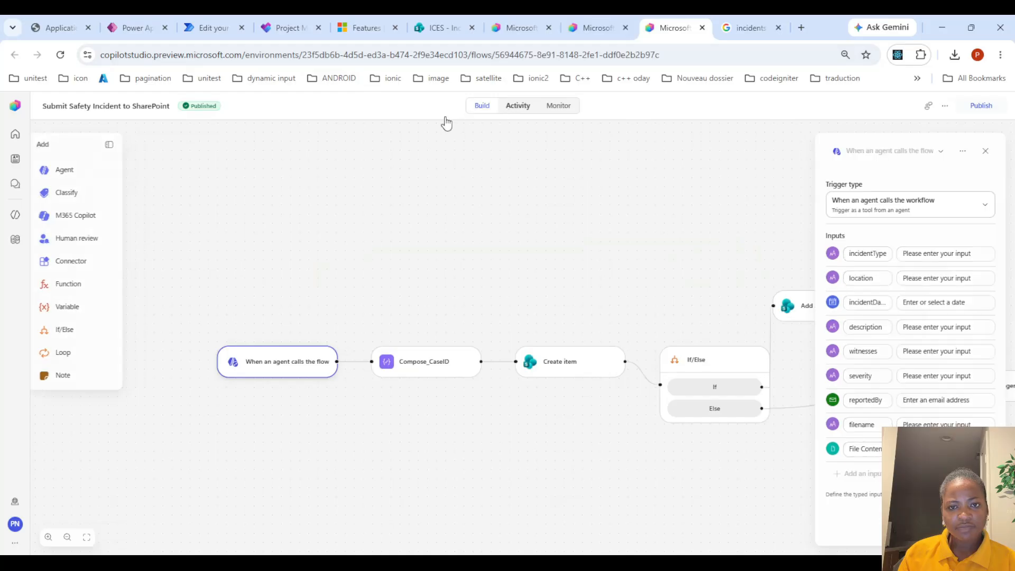
click(120, 167)
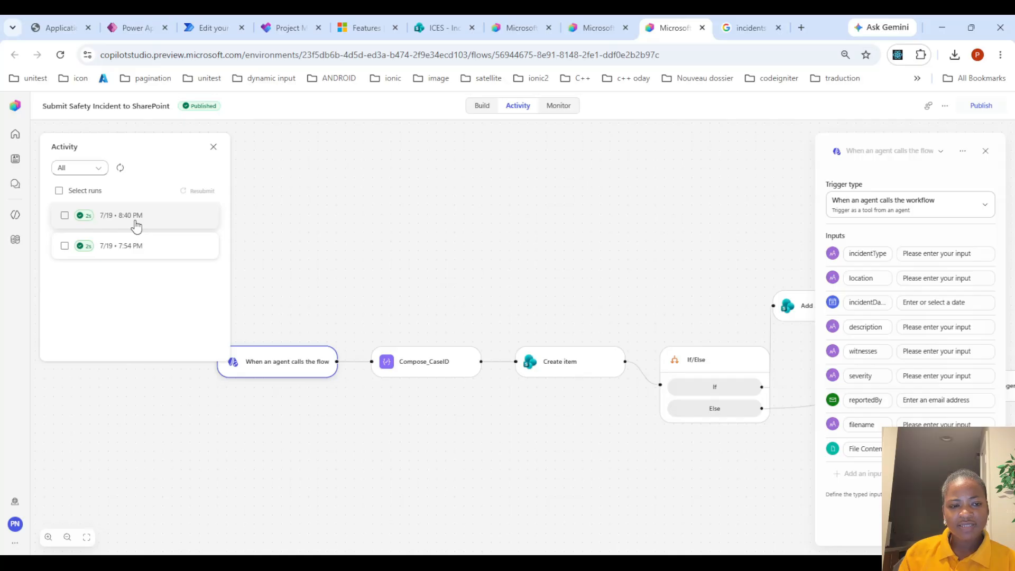
click(153, 216)
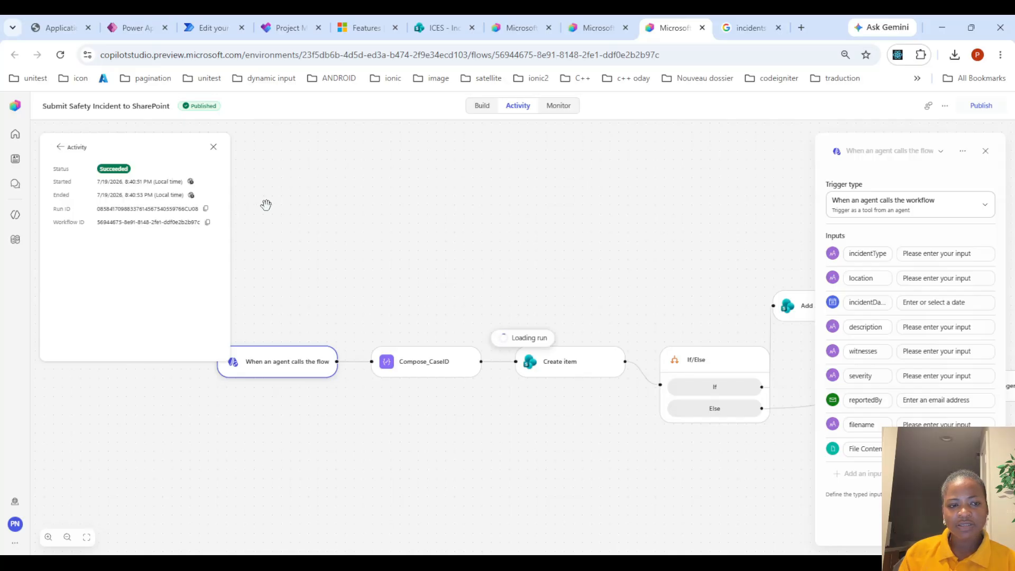
click(69, 148)
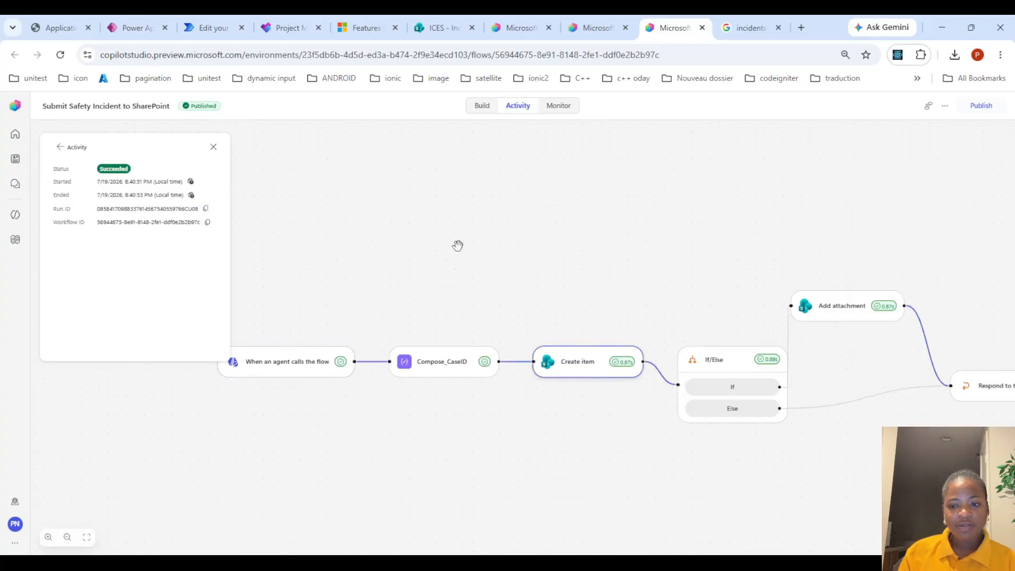
Examine the failed and successful submission tool calls and their inputs in the agent chat
click(614, 24)
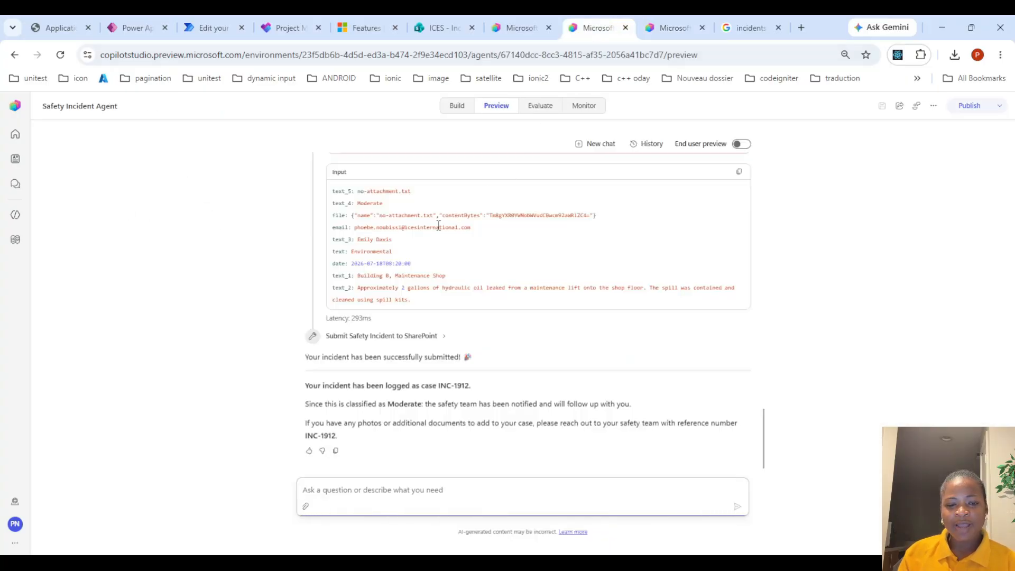
scroll(382, 320, up, 4)
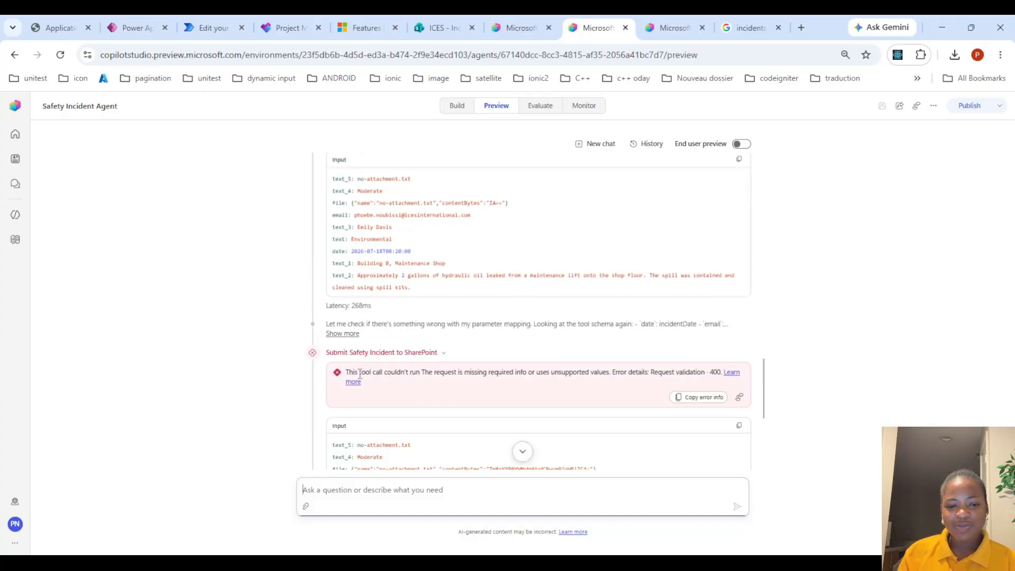
drag(348, 372, 561, 376)
scroll(529, 373, down, 5)
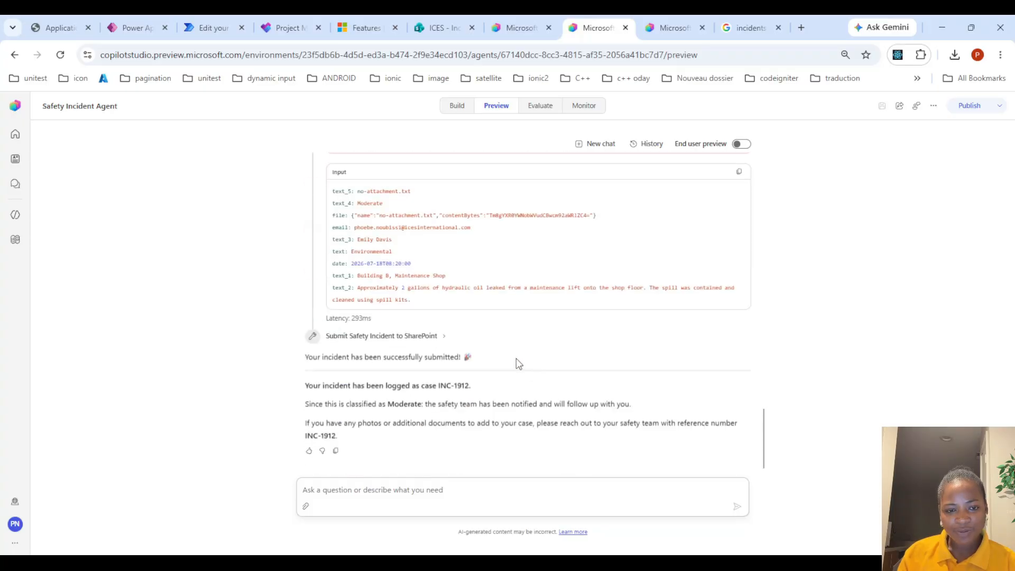
scroll(518, 364, up, 1)
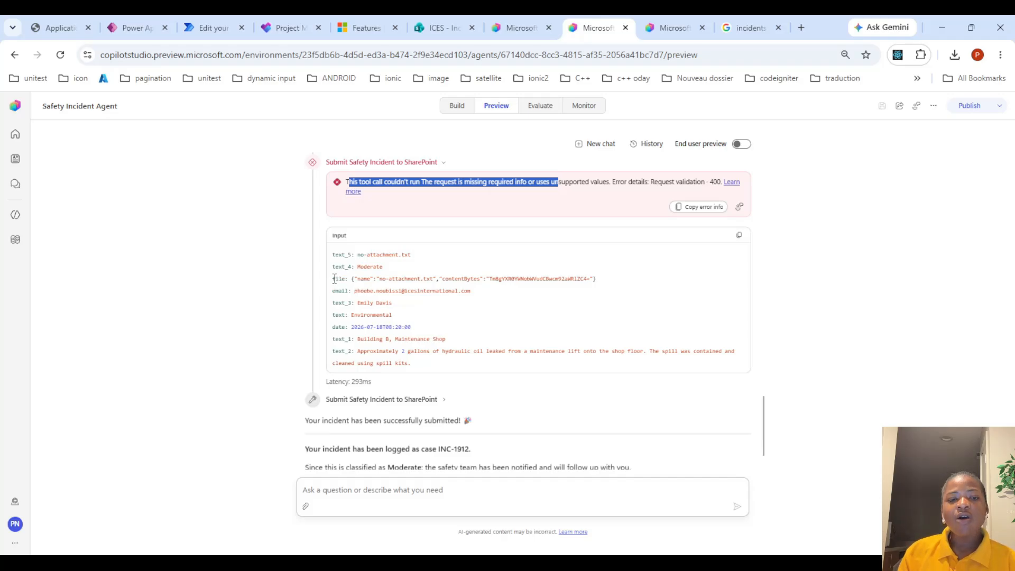
drag(333, 278, 597, 279)
Open the flow's trigger node in the build view to review its inputs
click(647, 15)
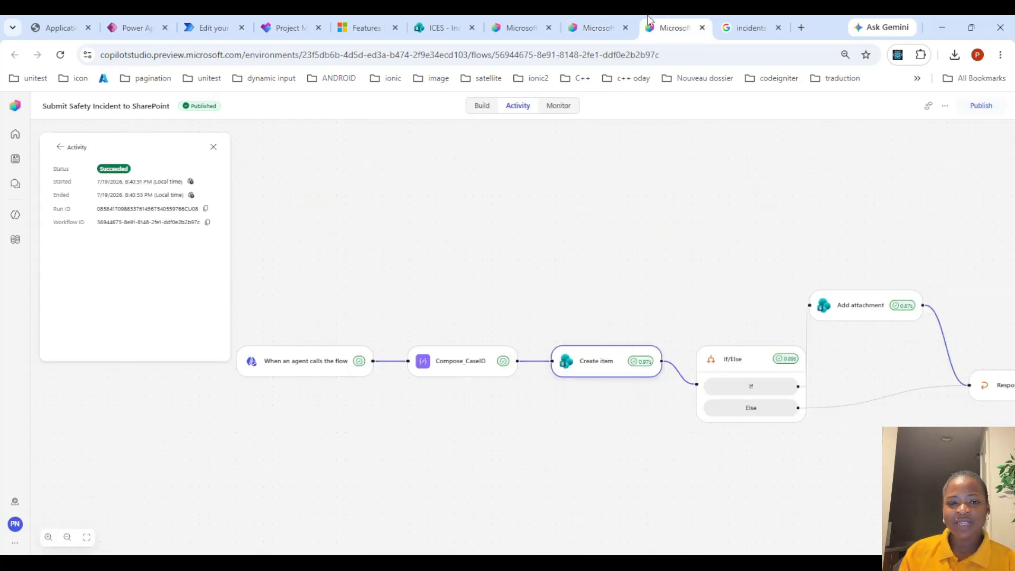
click(480, 106)
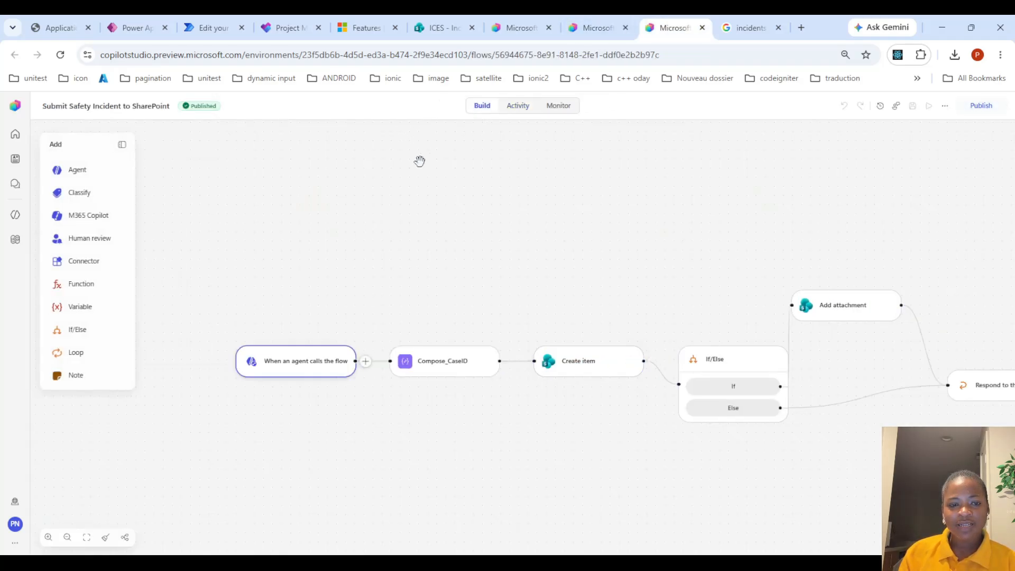
click(305, 371)
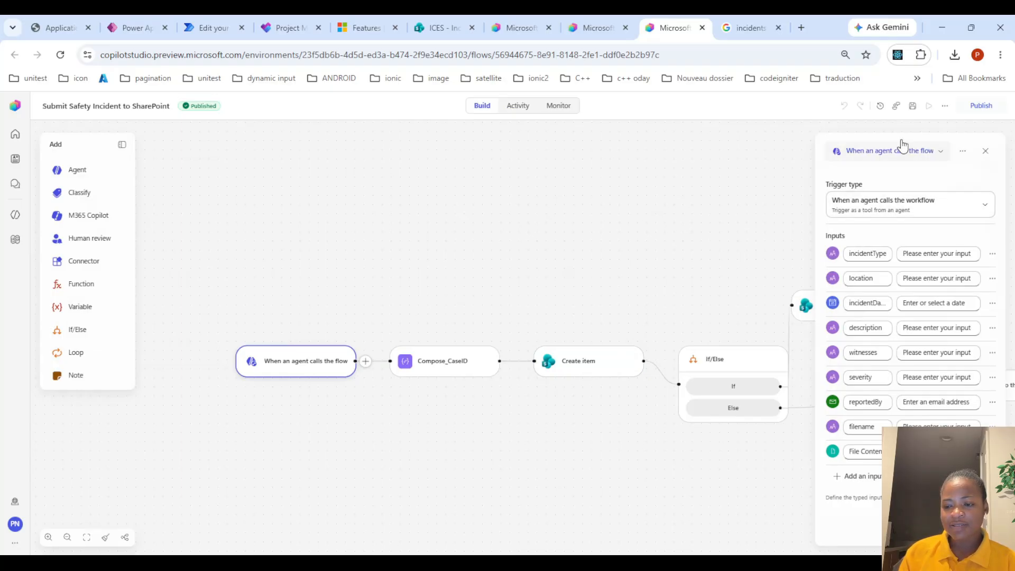
Save the Submit Safety Incident to SharePoint workflow and publish it
click(913, 108)
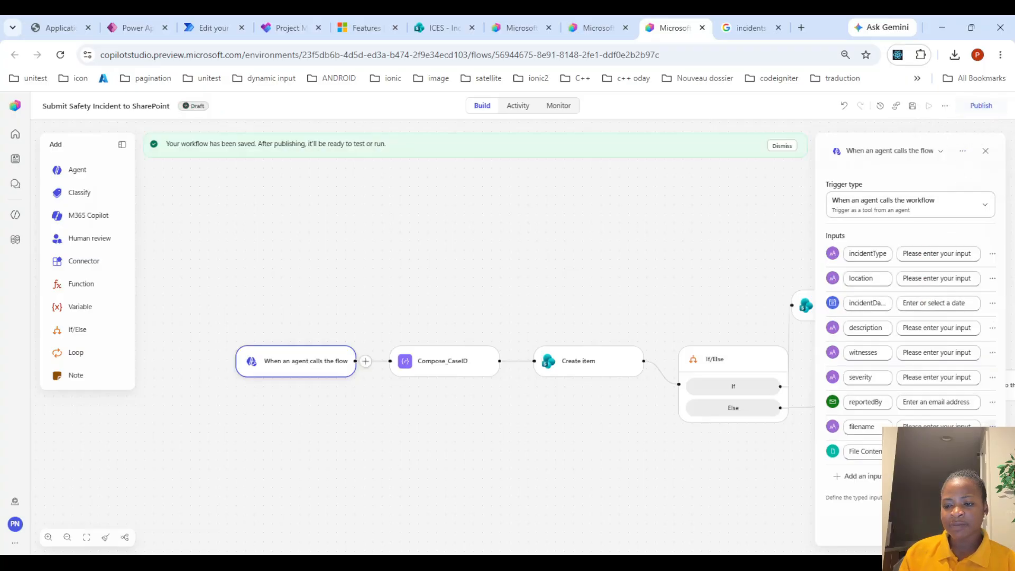
click(913, 107)
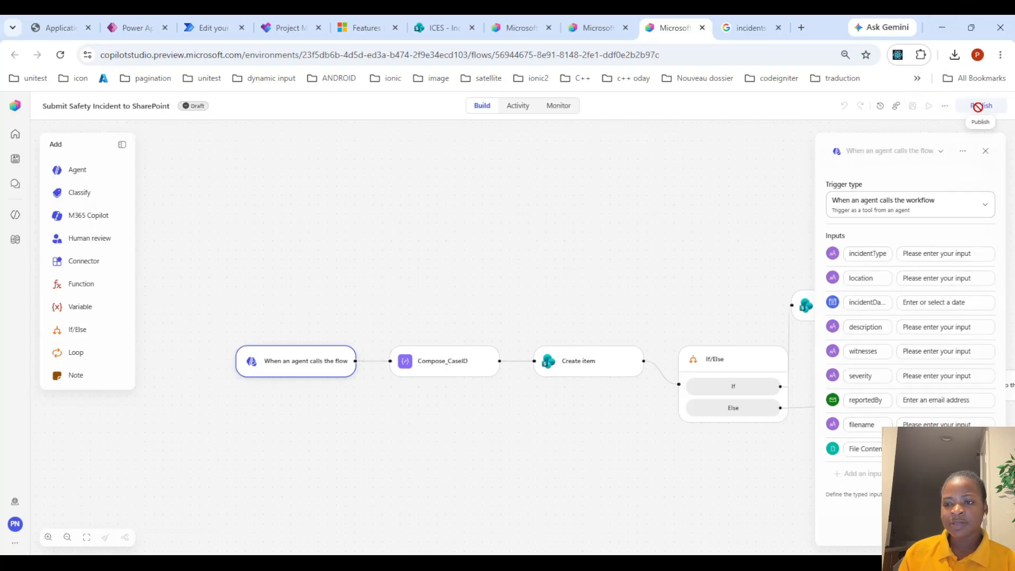
click(977, 107)
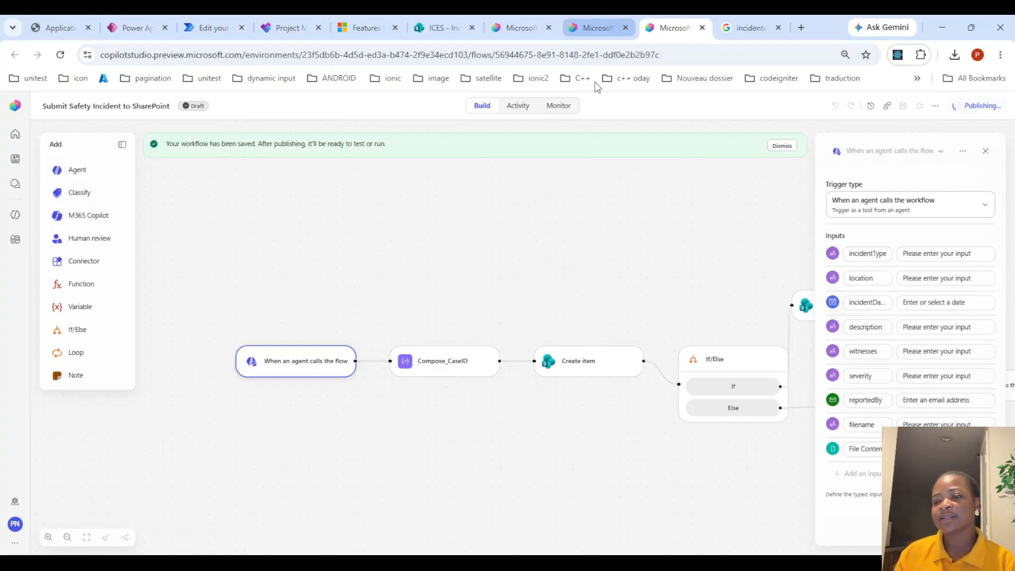
Examine the file inputs of the failed and successful submission tool calls and the case reference in the agent chat
click(588, 24)
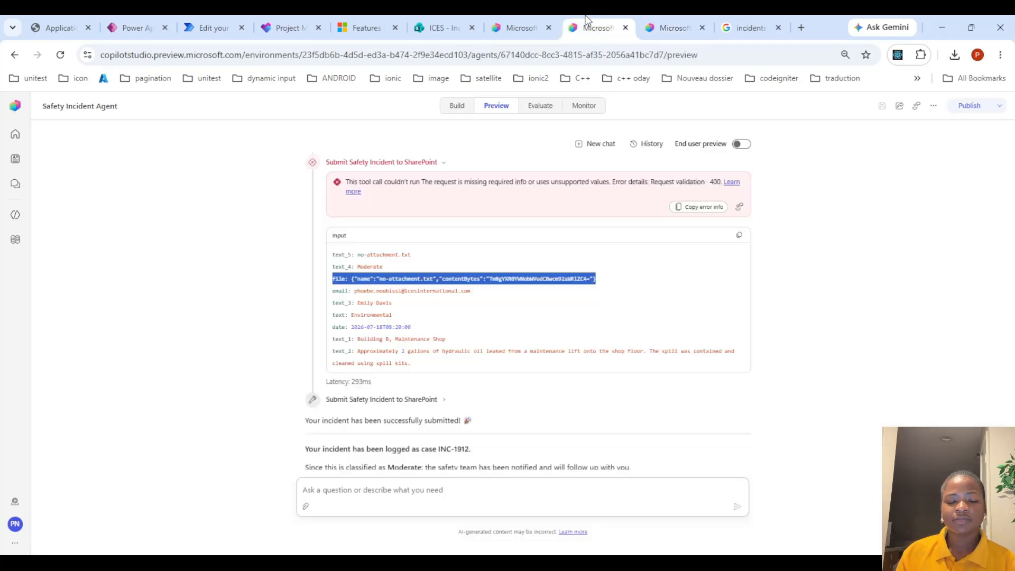
scroll(513, 365, up, 3)
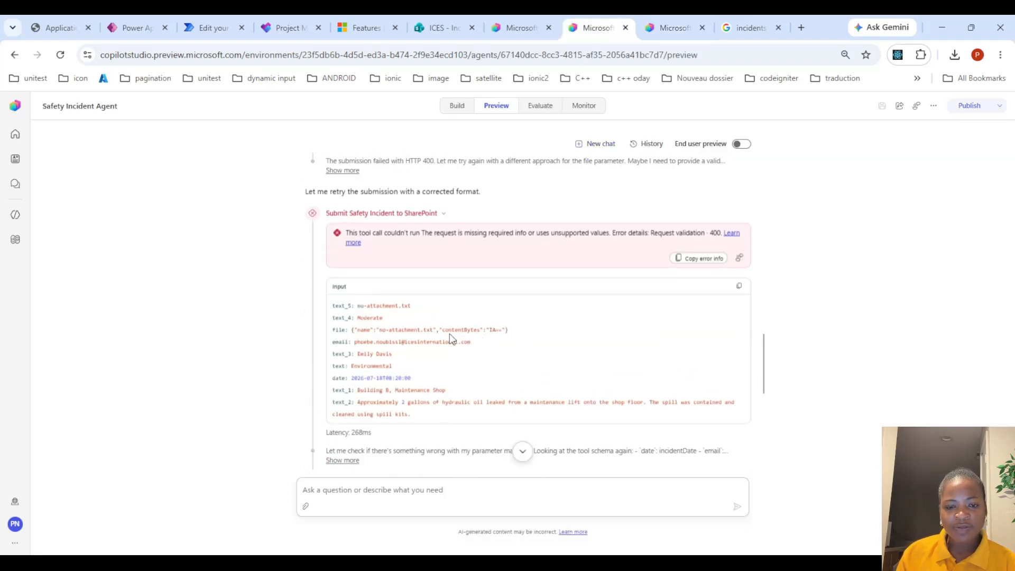
drag(440, 330, 497, 332)
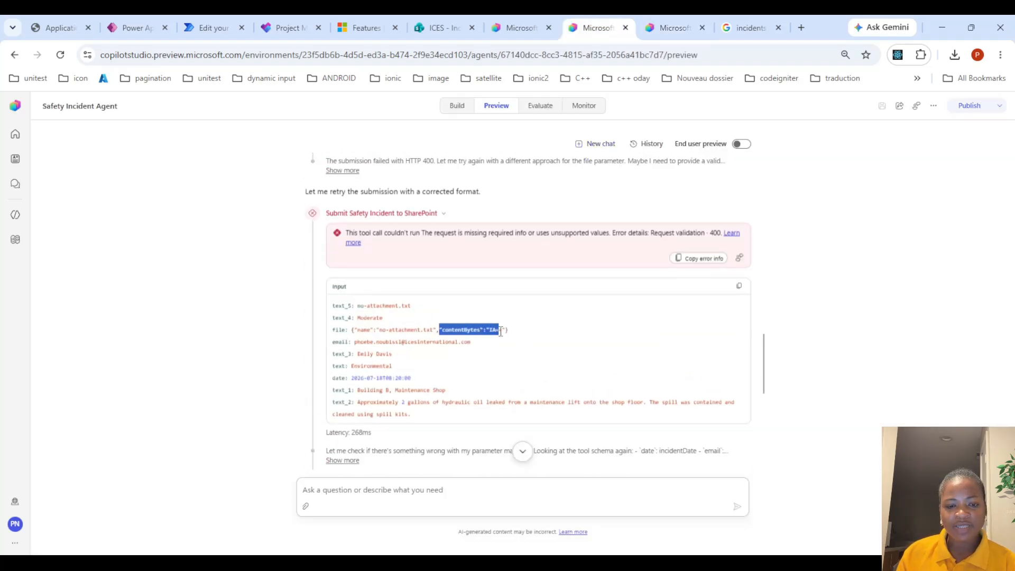
click(501, 330)
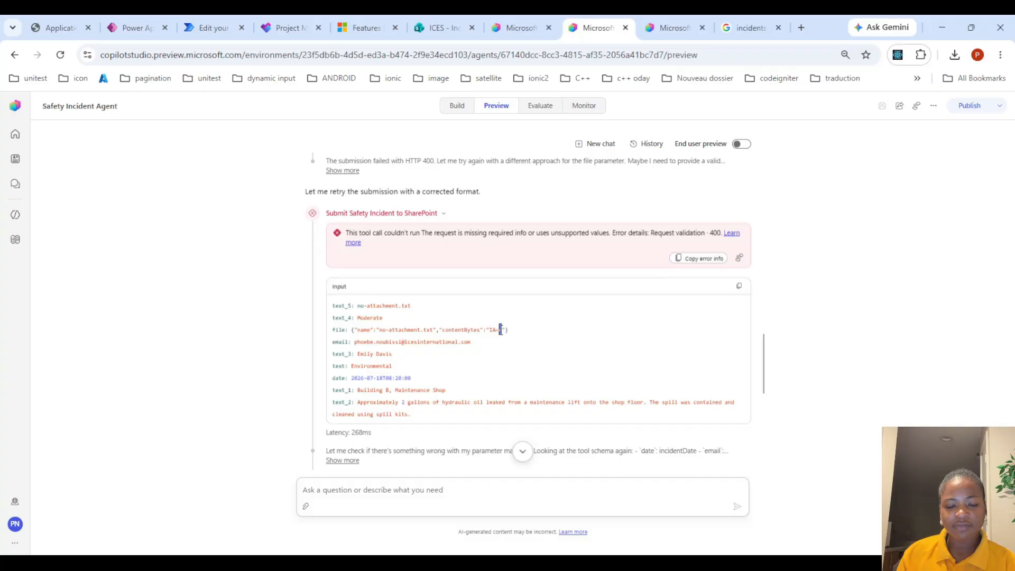
scroll(501, 330, up, 4)
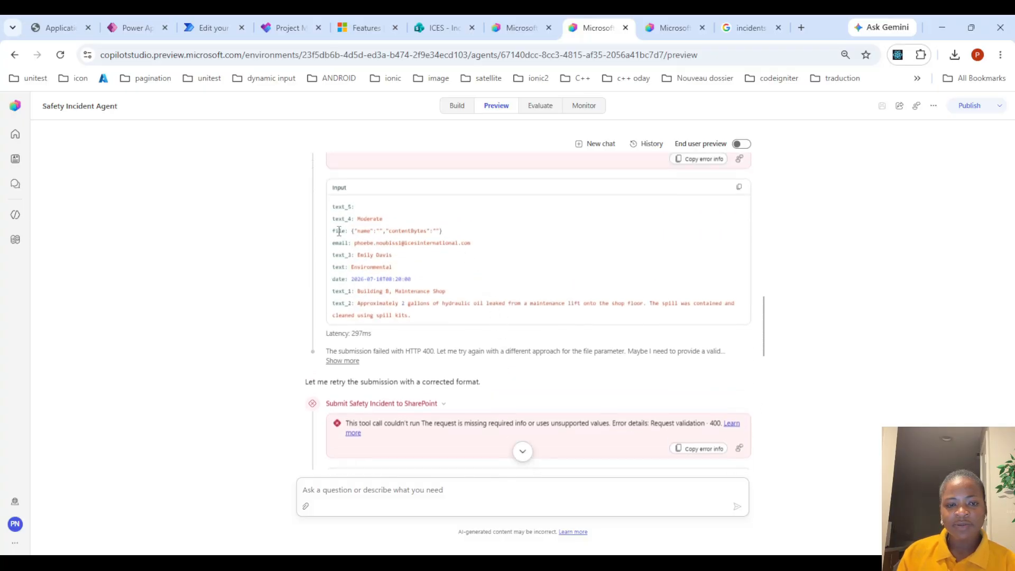
drag(339, 231, 463, 233)
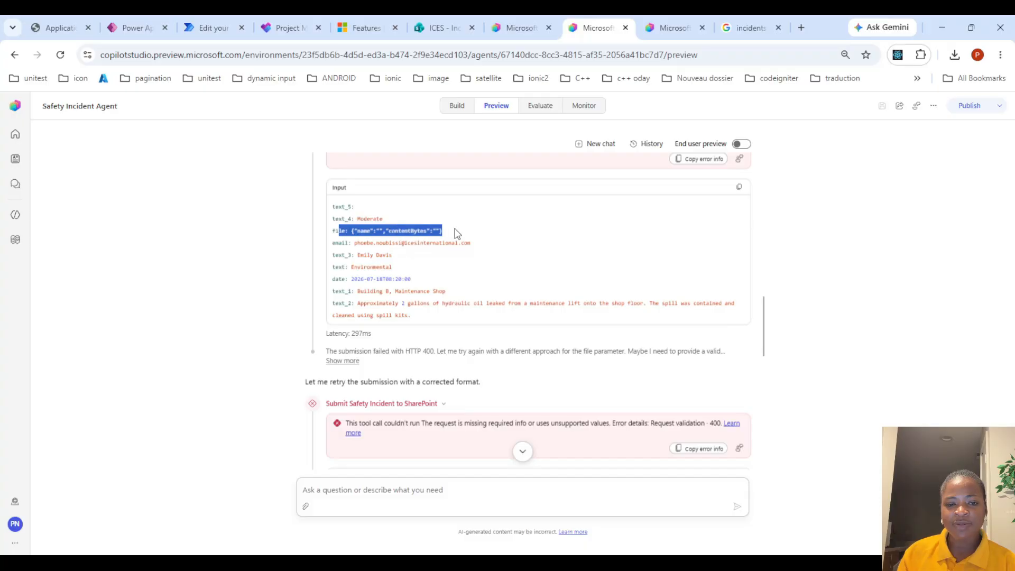
scroll(508, 259, down, 10)
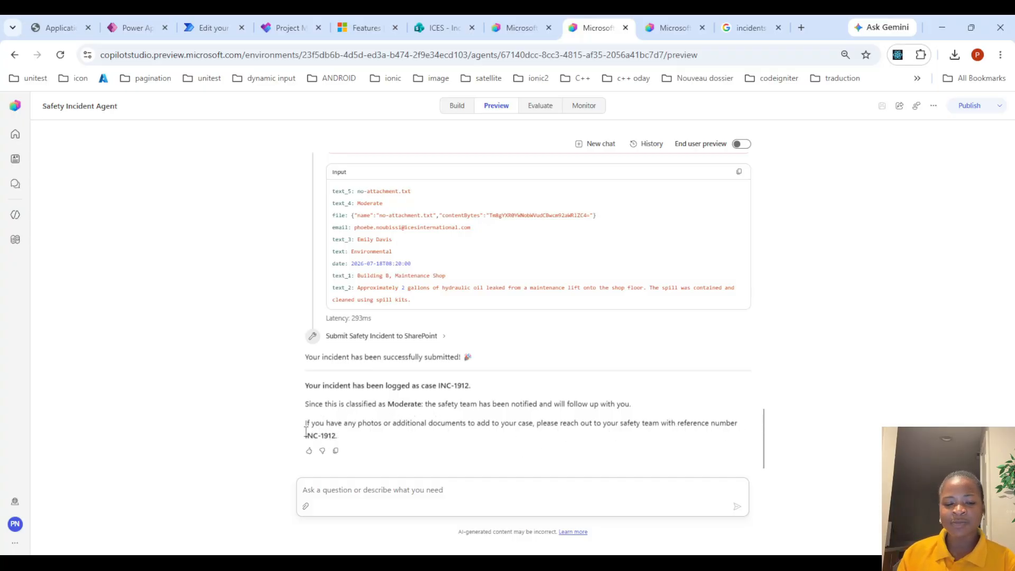
drag(306, 433, 337, 433)
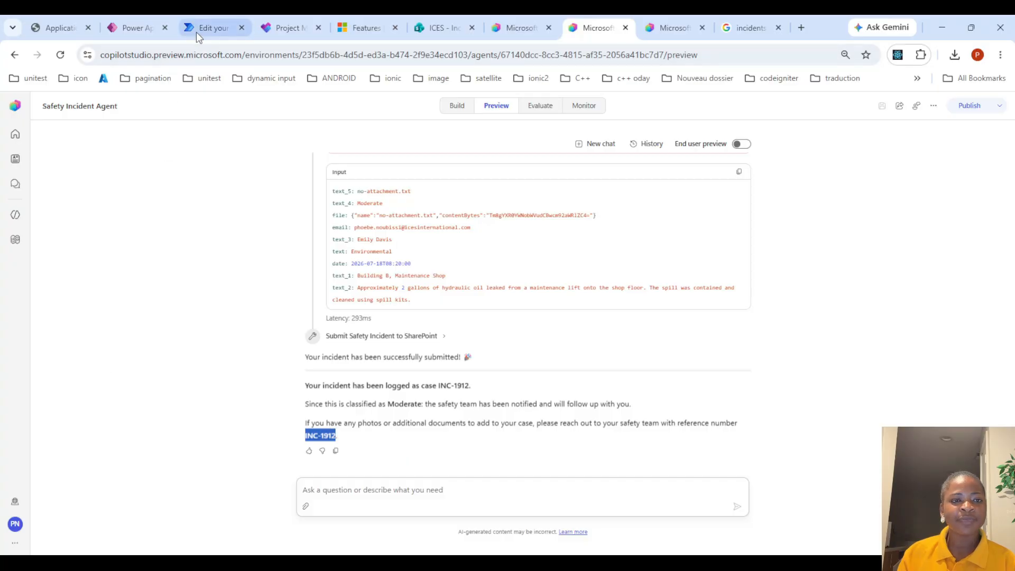
Open the trigger of the IR - Severity Escalation On Create flow to review its site address and list name
click(226, 22)
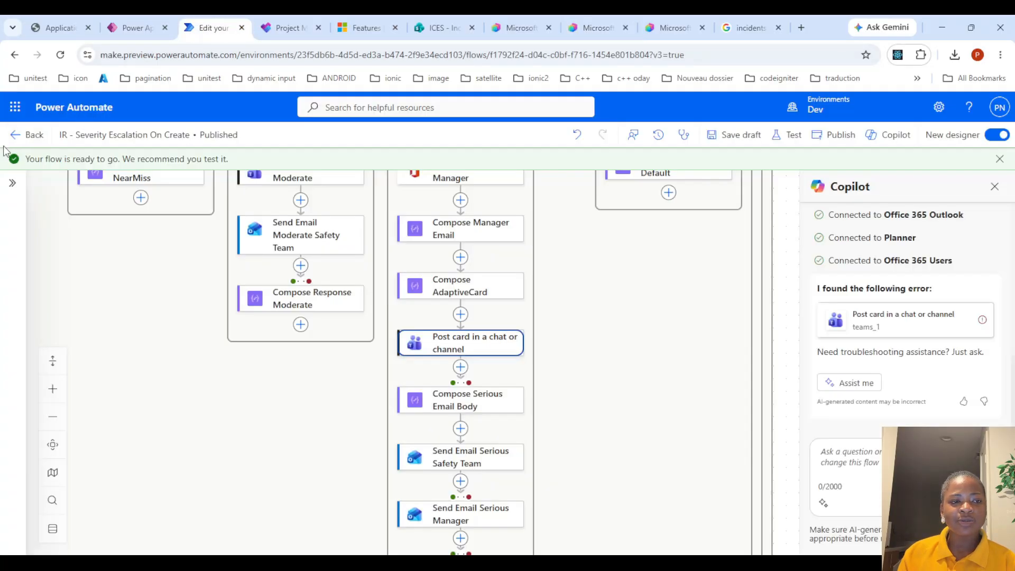
scroll(434, 282, up, 3)
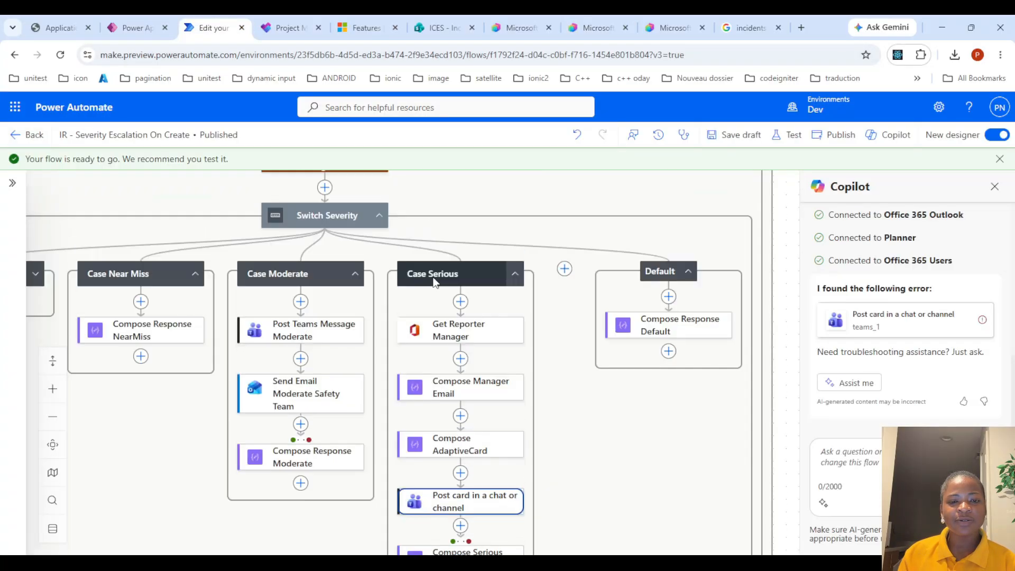
click(1000, 159)
click(995, 164)
scroll(485, 221, up, 3)
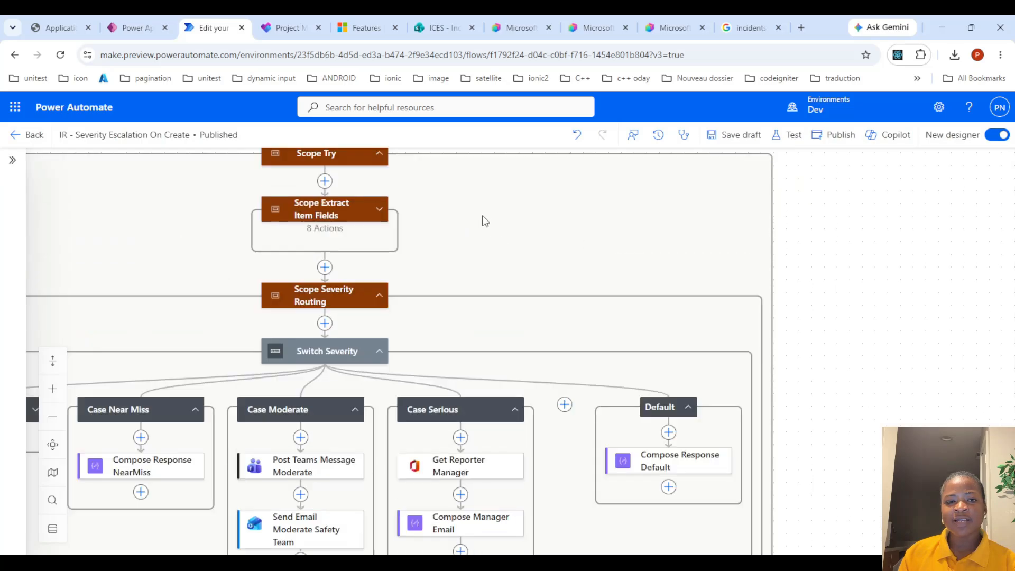
scroll(714, 238, up, 3)
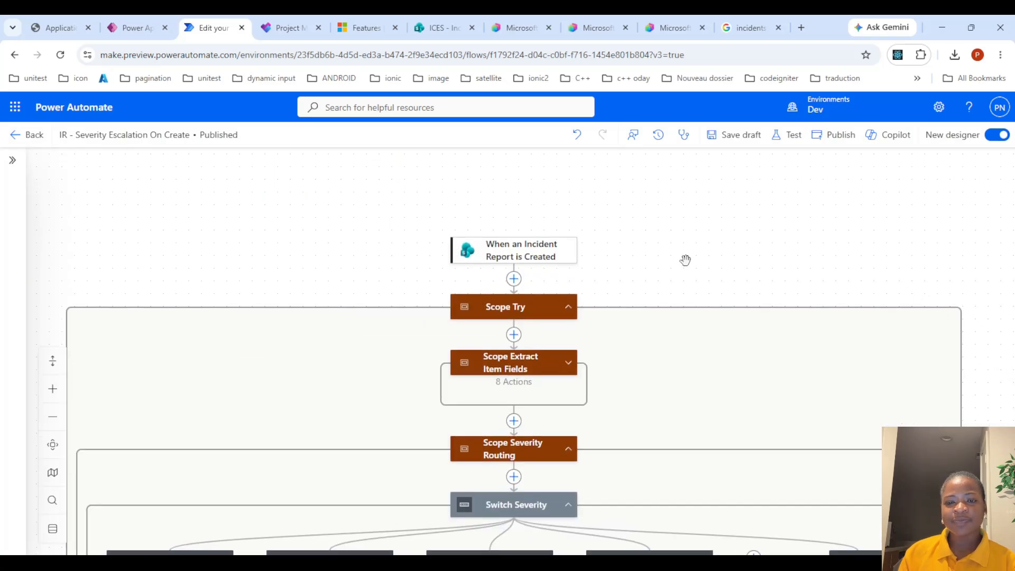
click(535, 259)
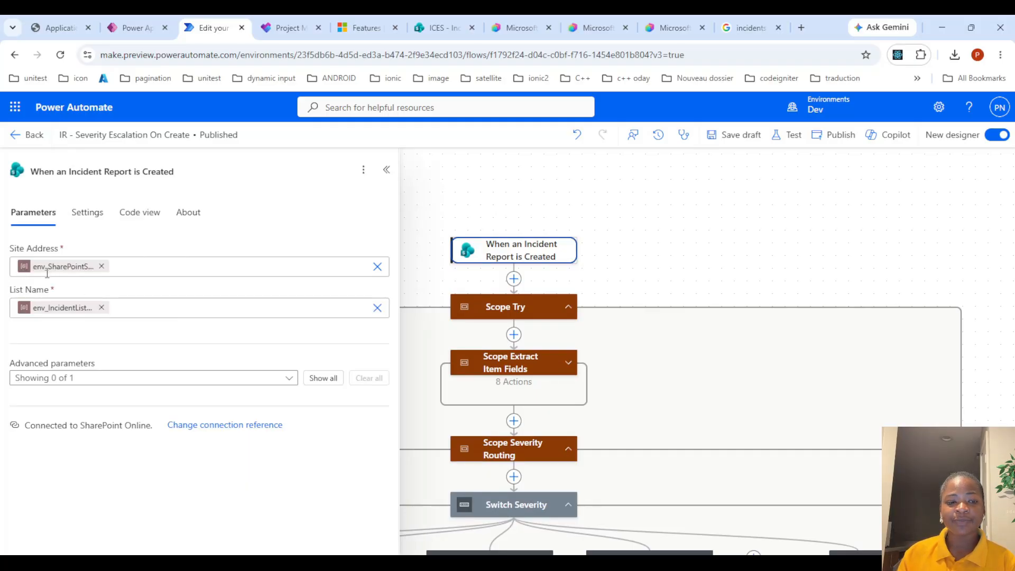
Open the env_IncidentListGuid environment variable in the solution to review its settings, then close it
click(138, 16)
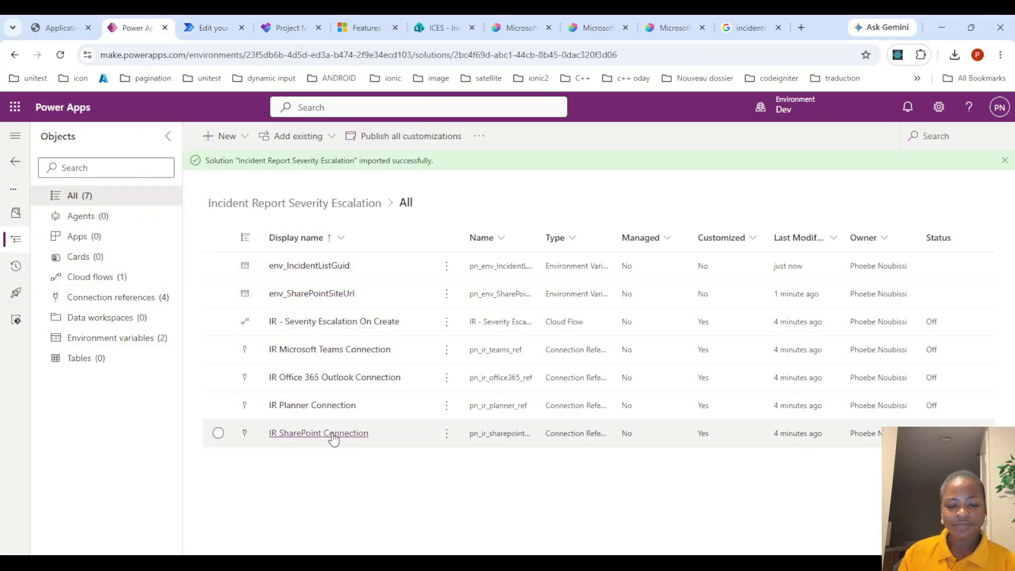
click(328, 266)
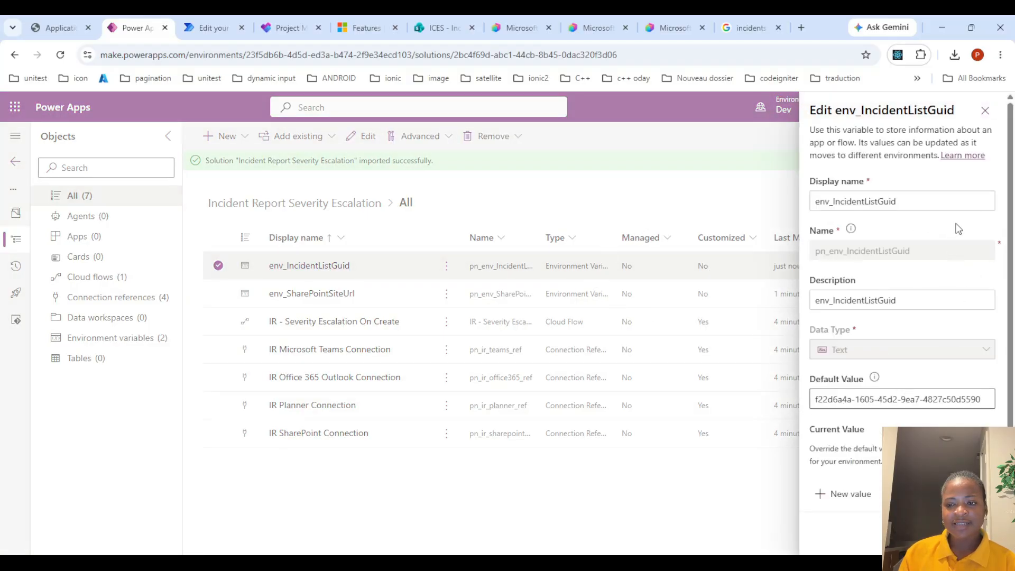
click(986, 110)
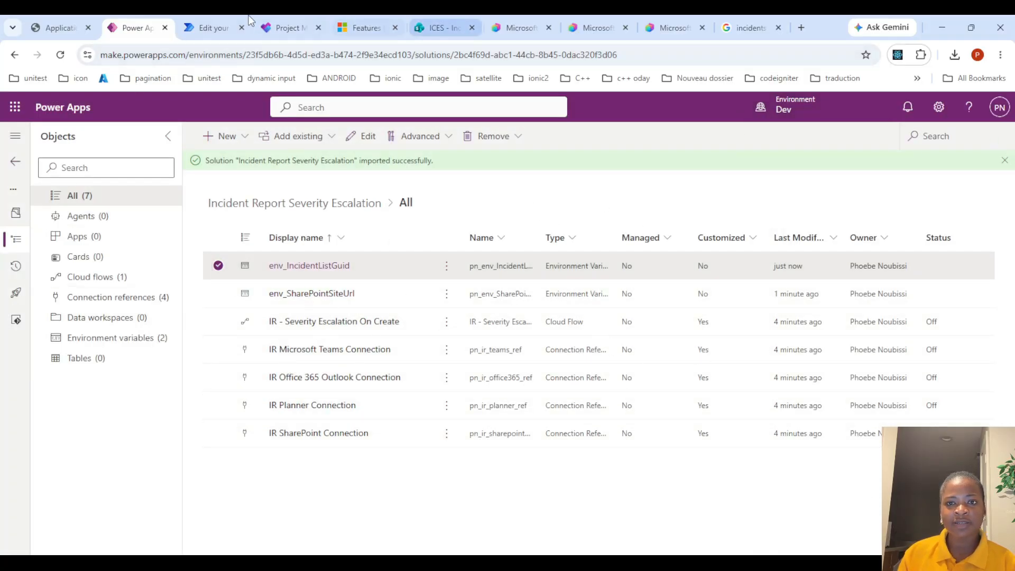
Expand the Scope Extract Item Fields scope and inspect the inputs of its Compose actions one by one
click(215, 21)
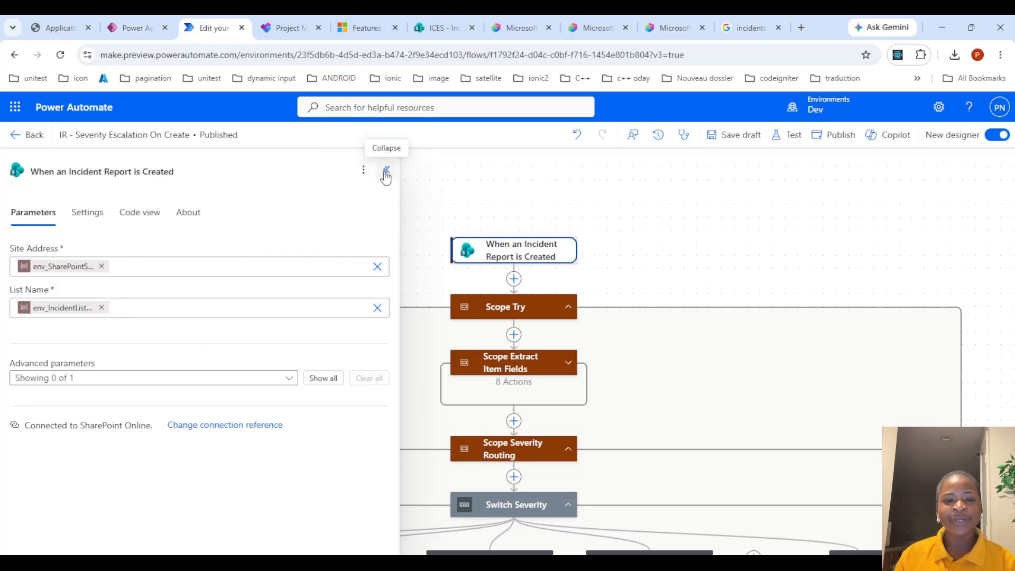
click(386, 172)
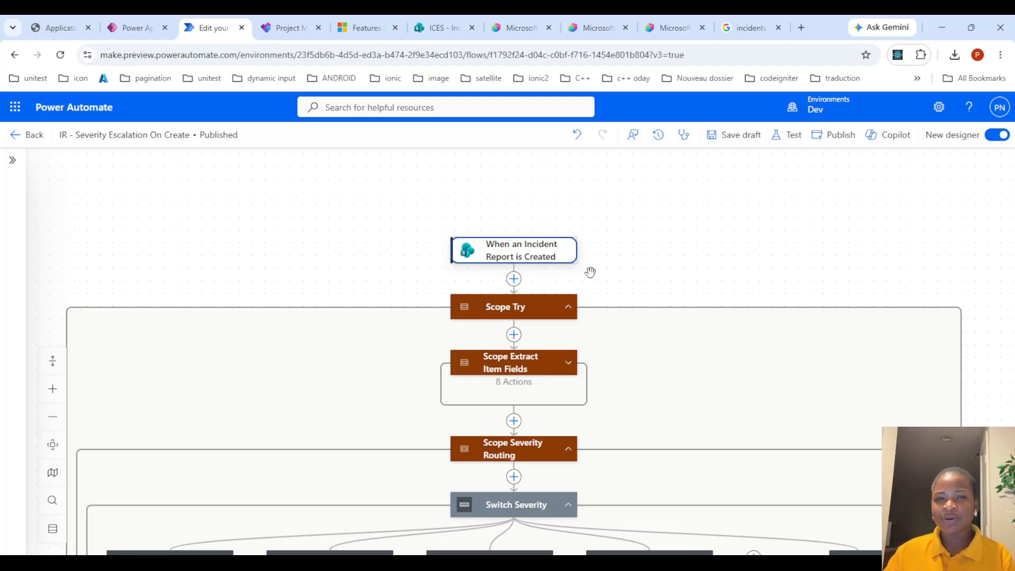
drag(613, 289, 598, 192)
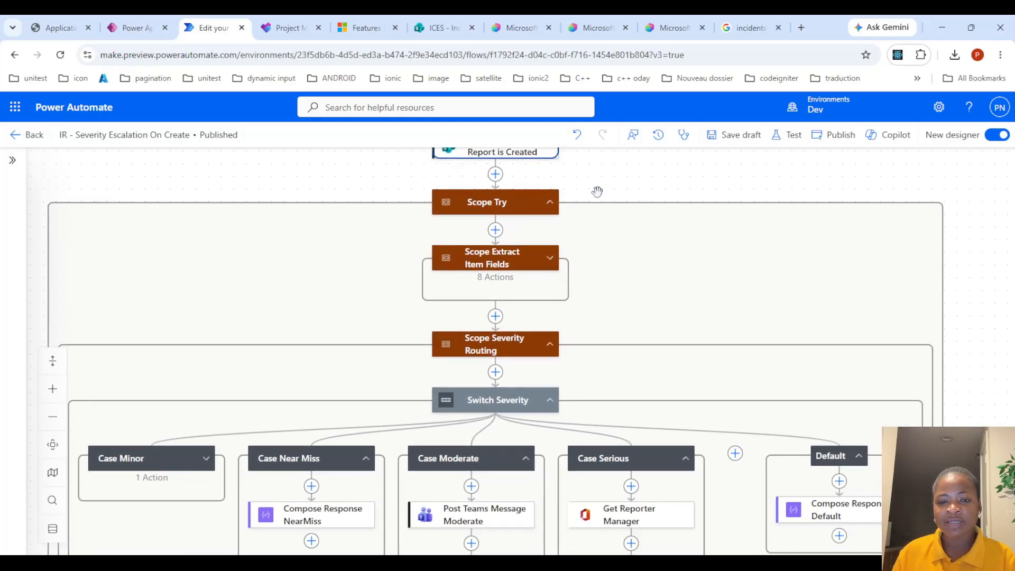
click(550, 259)
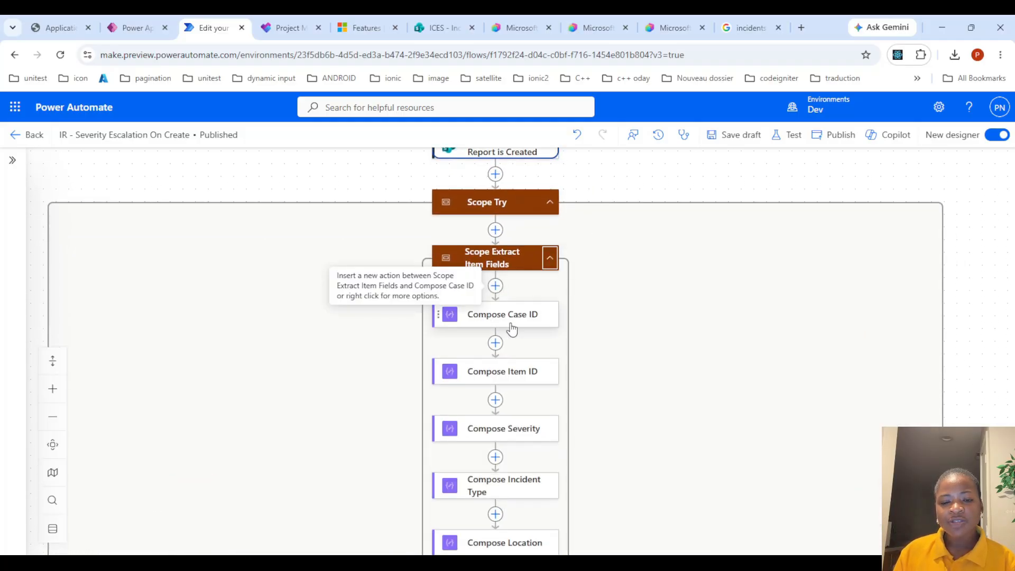
click(510, 322)
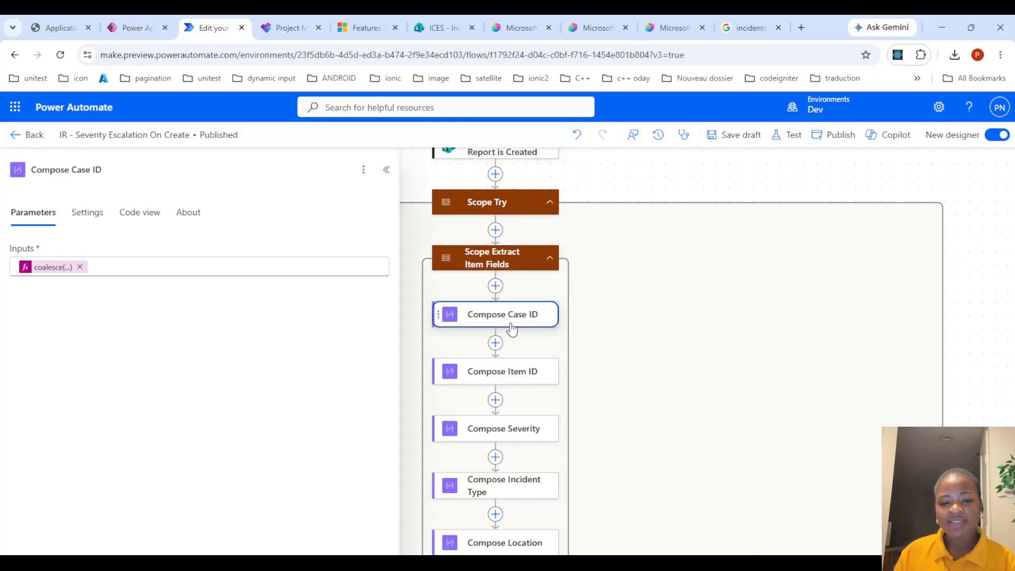
click(528, 374)
scroll(602, 246, down, 2)
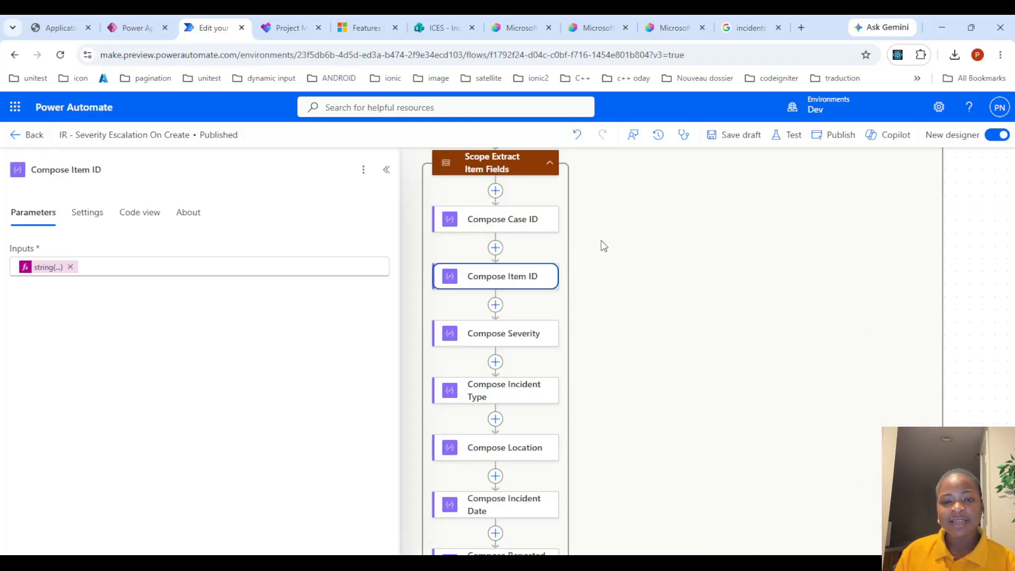
click(540, 344)
scroll(632, 289, down, 2)
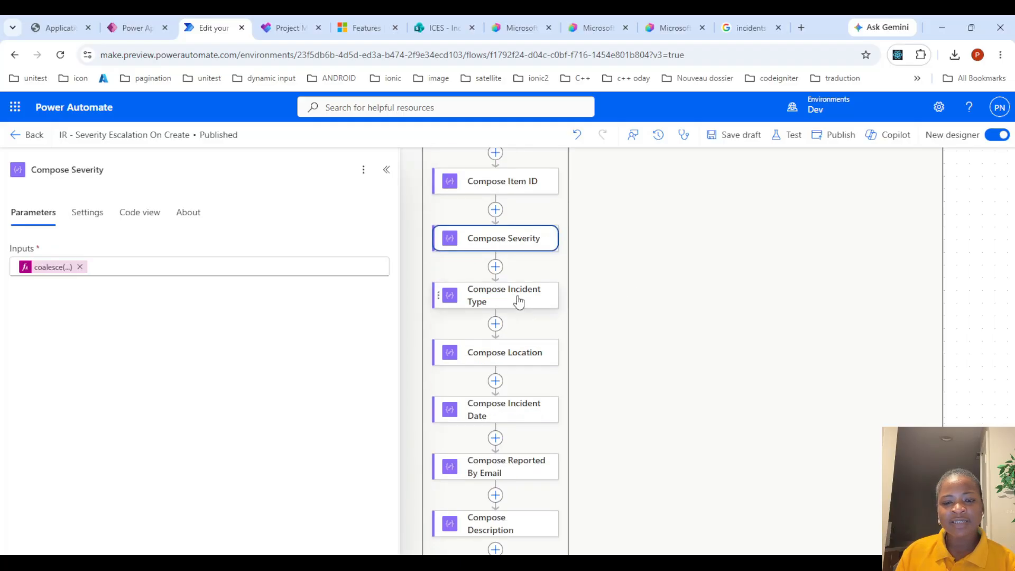
click(519, 301)
scroll(597, 302, down, 2)
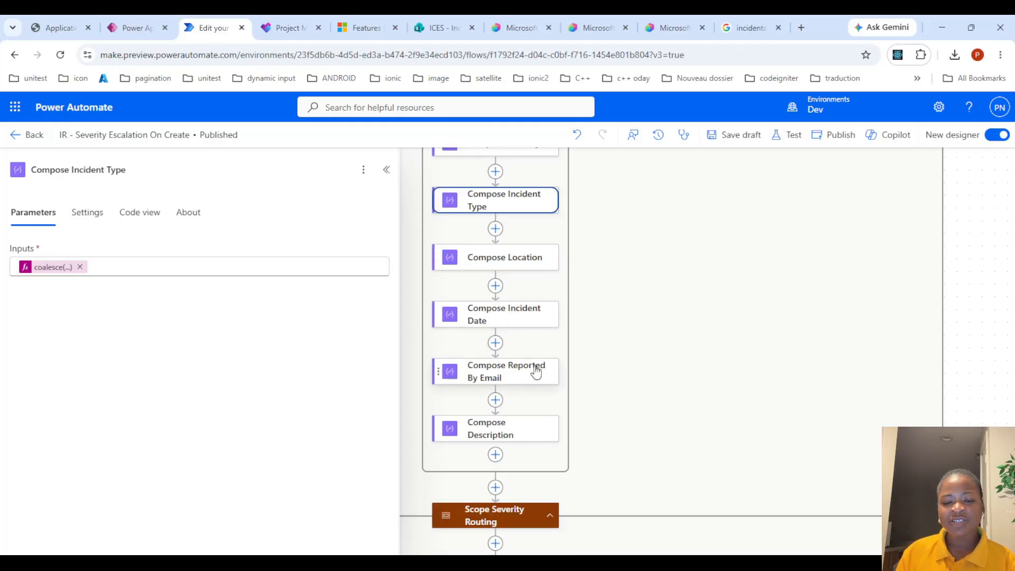
scroll(550, 379, down, 3)
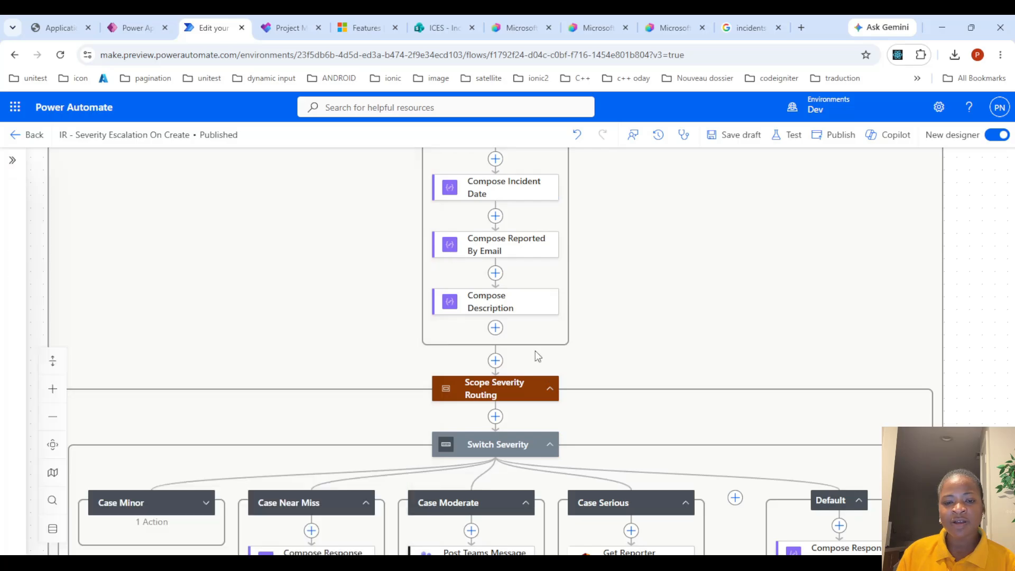
Review the parameters of the Scope Severity Routing and Switch Severity actions
click(387, 169)
click(498, 390)
scroll(595, 341, down, 2)
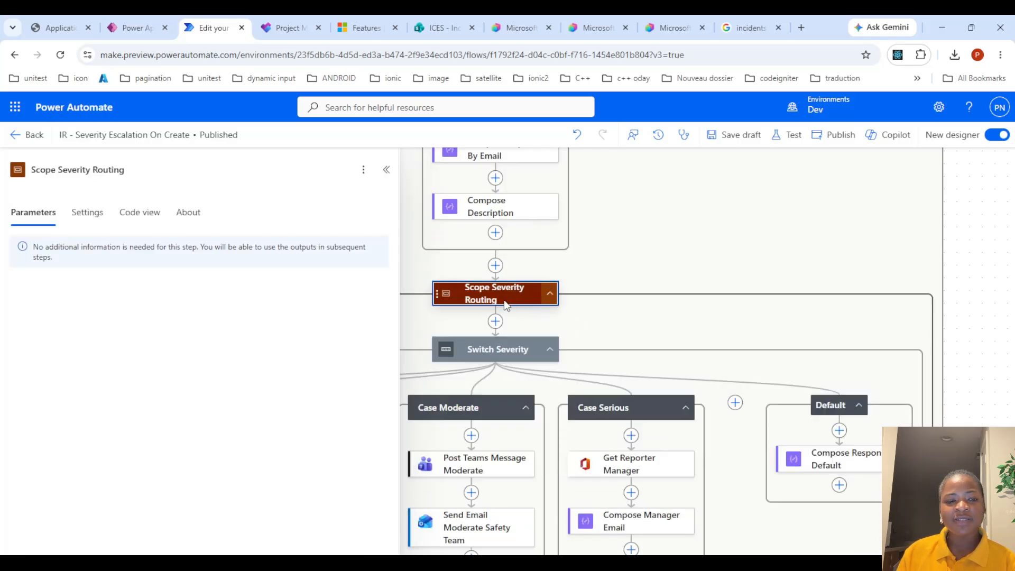
click(510, 342)
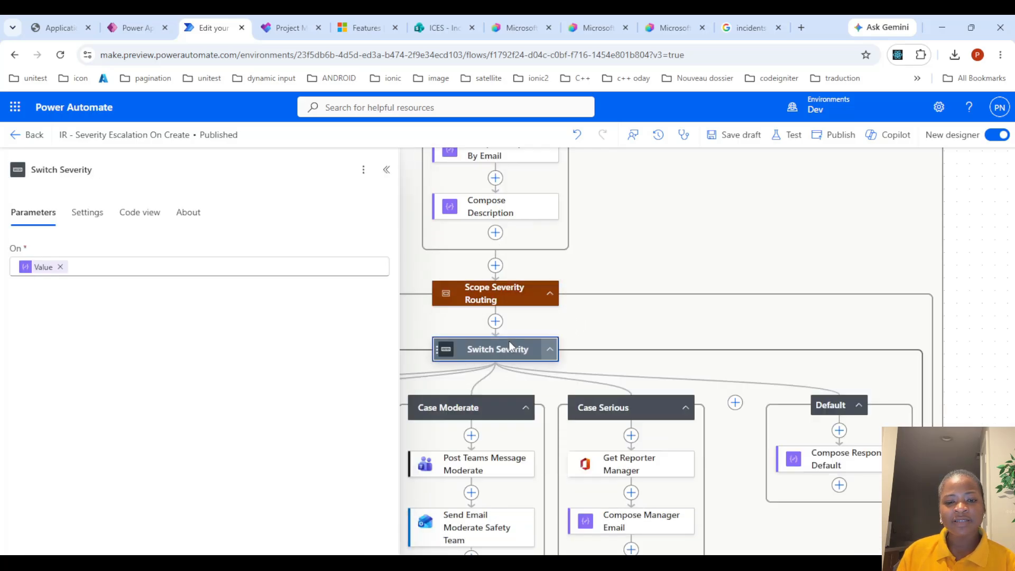
click(387, 170)
Expand the Case Minor branch and review its condition and the Compose Response Minor input
click(154, 406)
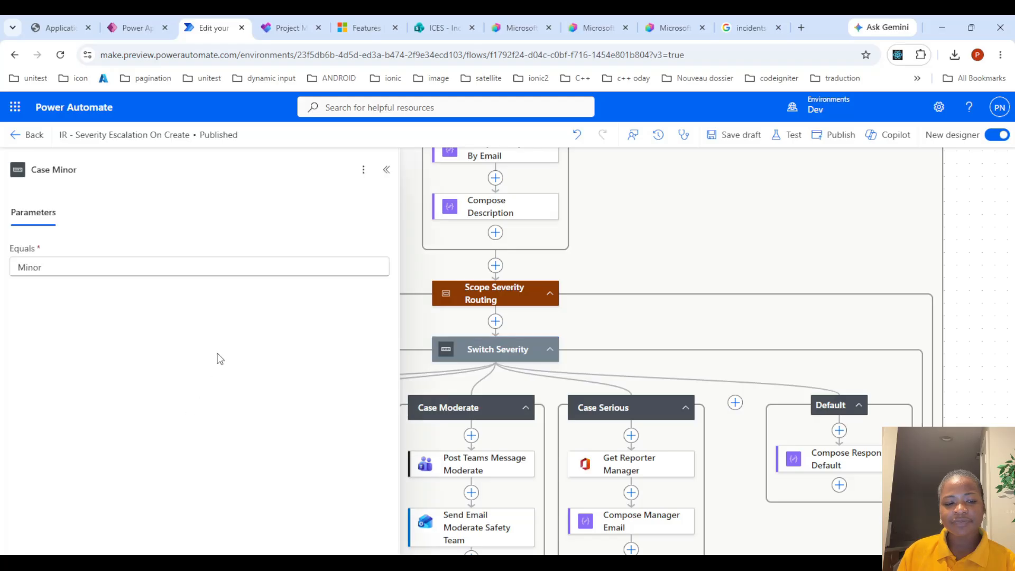
click(387, 169)
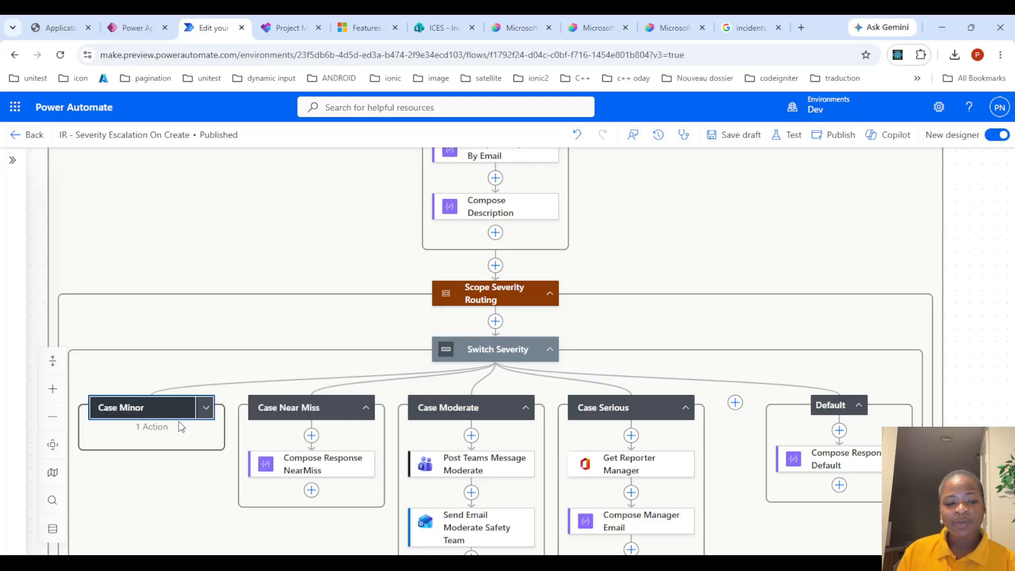
click(206, 407)
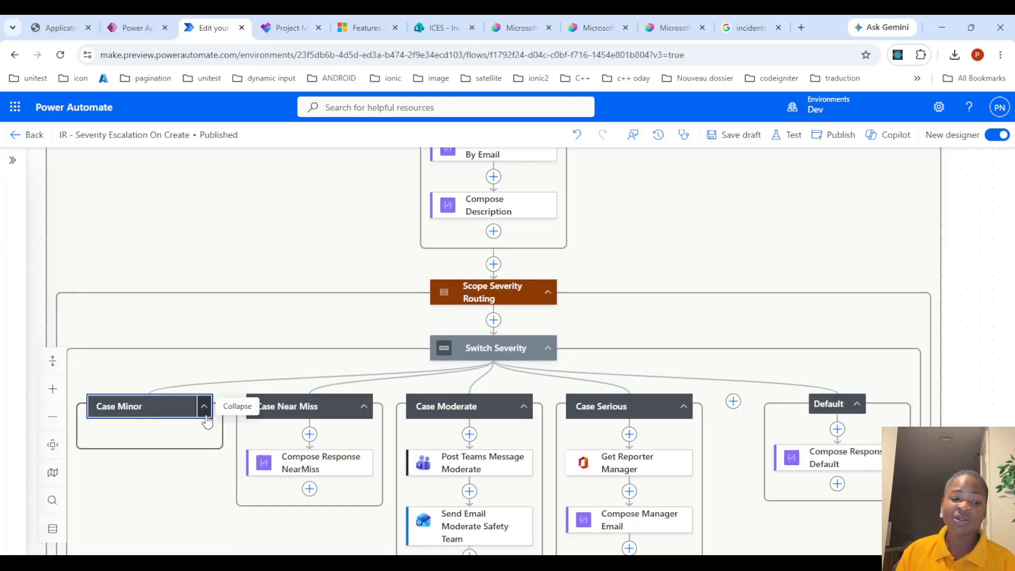
click(190, 466)
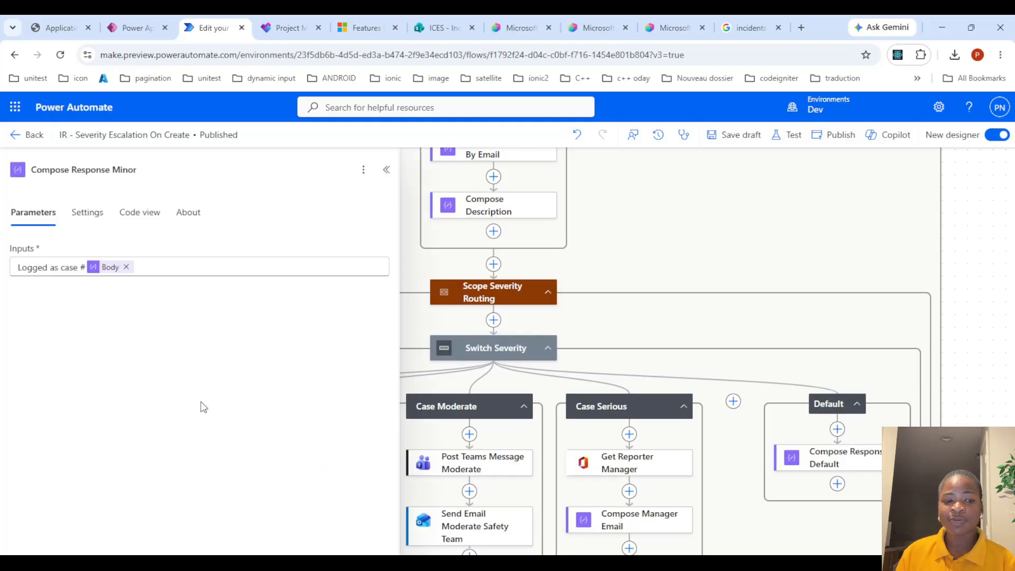
click(385, 176)
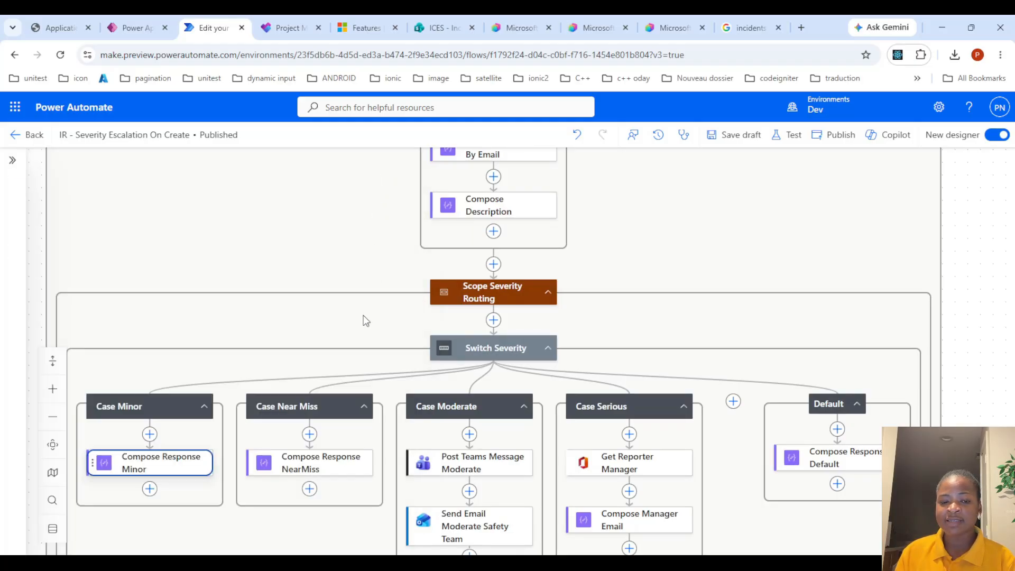
Open the Compose Response NearMiss action in the Case Near Miss branch to review its input, then close it
click(331, 462)
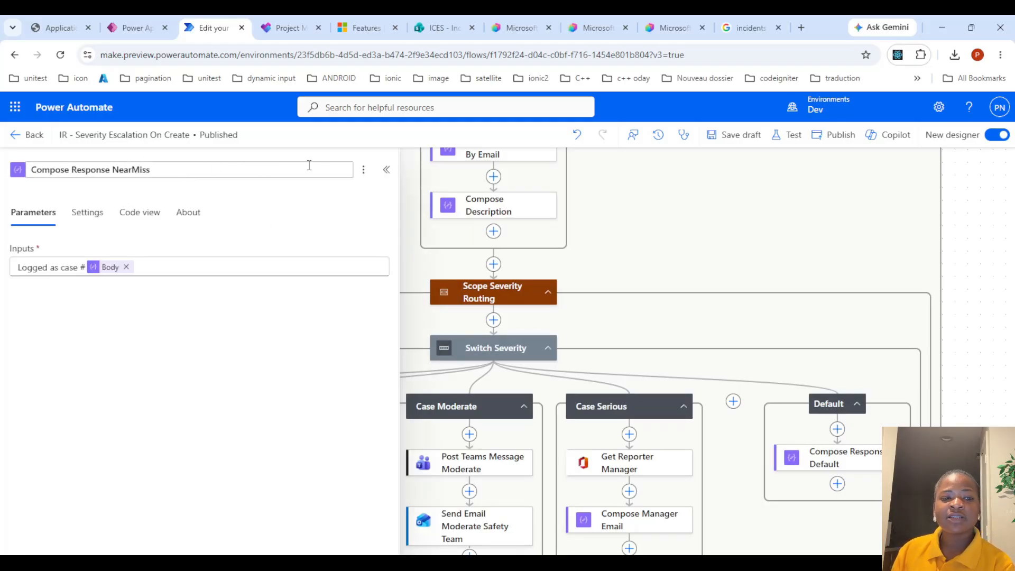
double_click(374, 171)
click(379, 169)
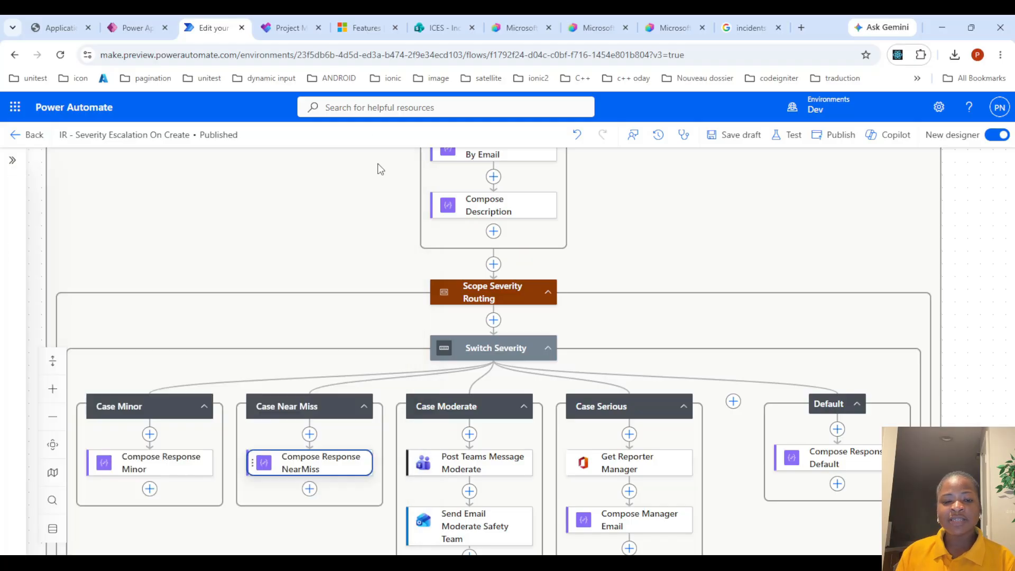
Review the Case Moderate branch actions: Post Teams Message Moderate, Send Email Moderate Safety Team and Compose Response Moderate
scroll(509, 368, down, 3)
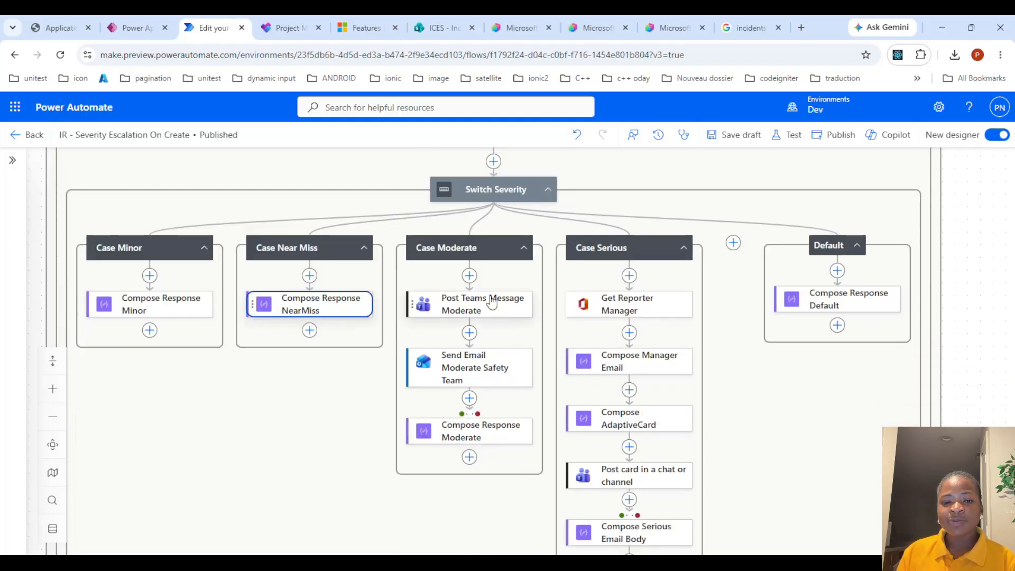
click(492, 302)
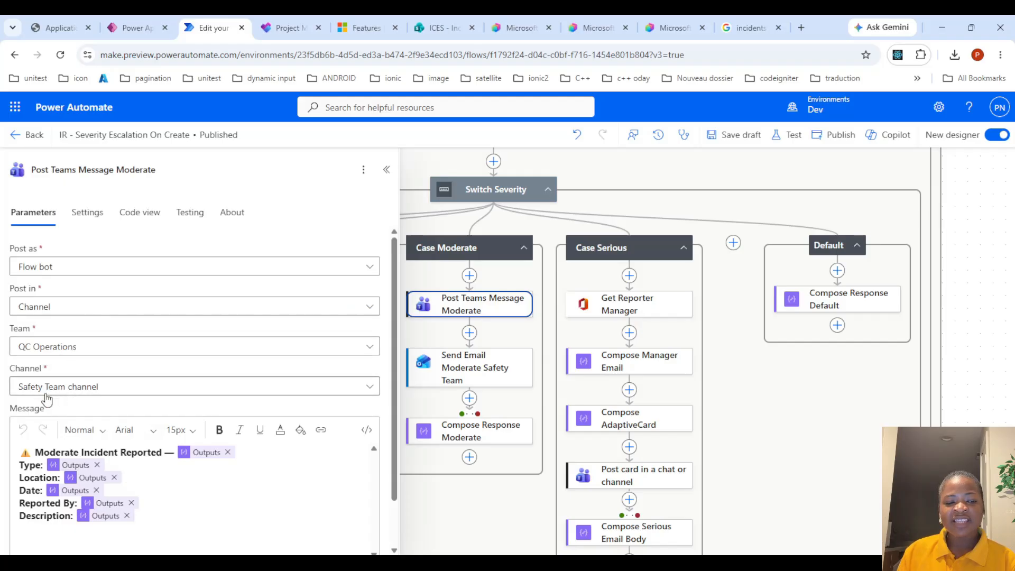
click(387, 170)
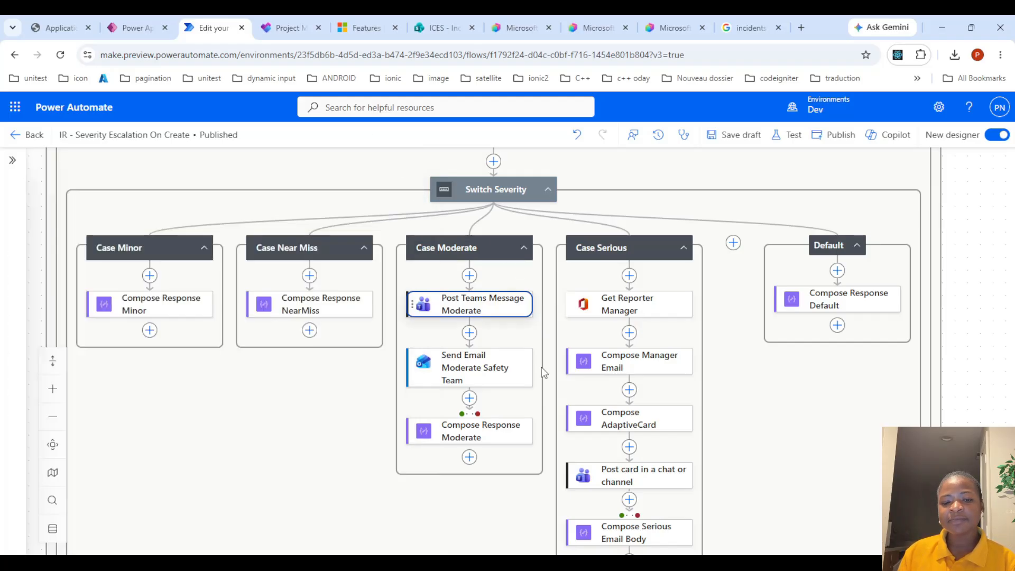
click(461, 378)
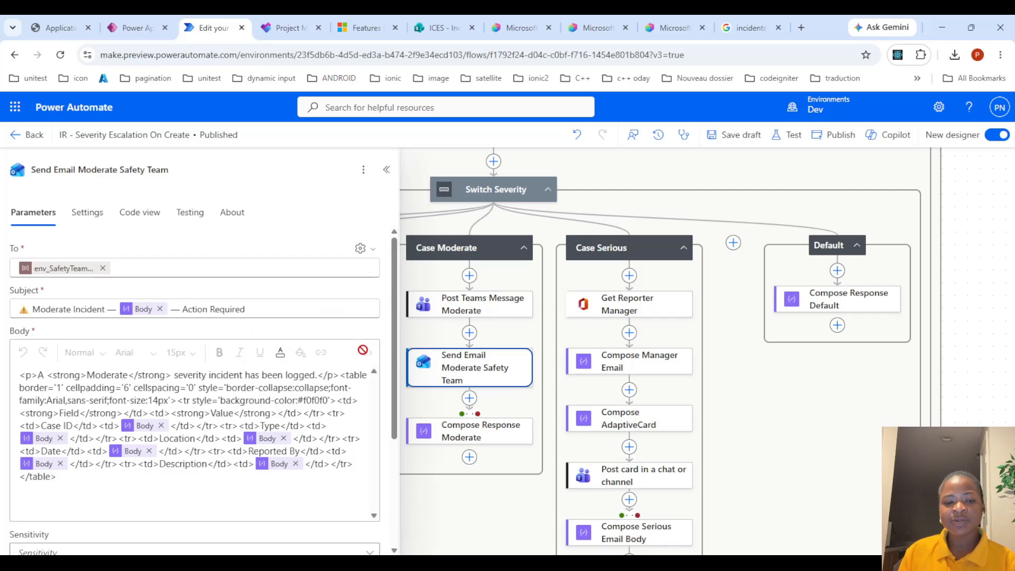
click(386, 170)
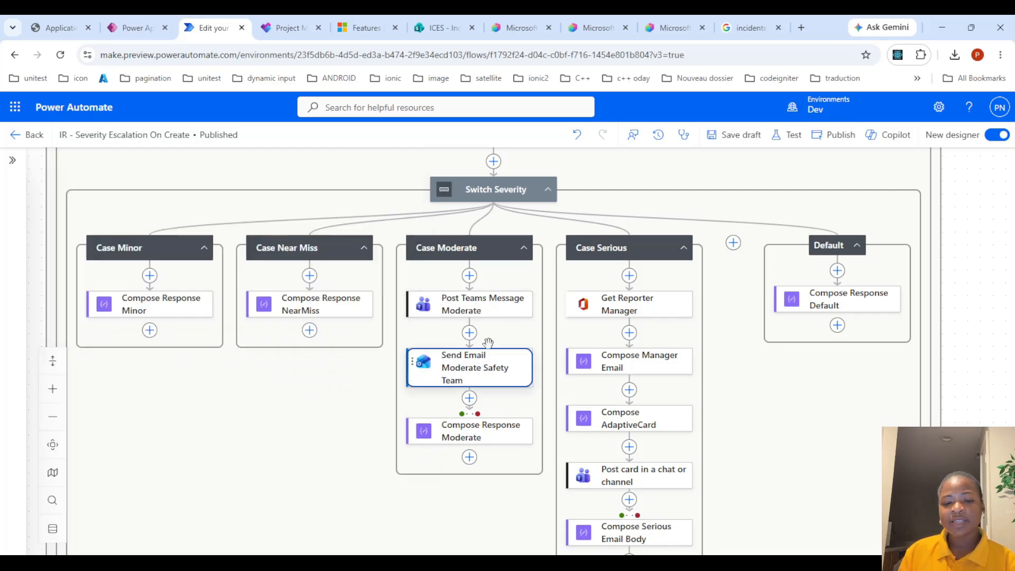
click(478, 431)
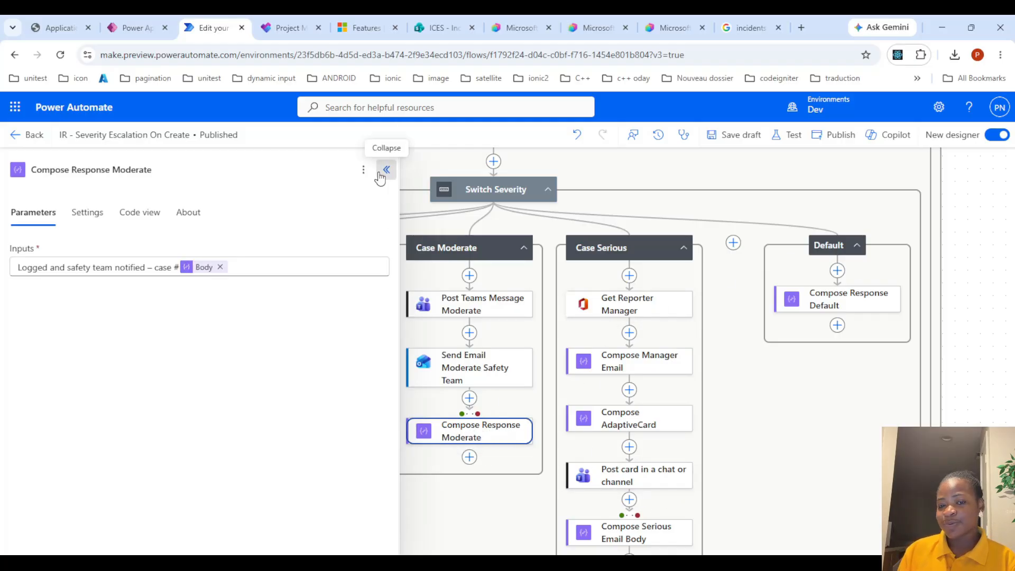
click(387, 169)
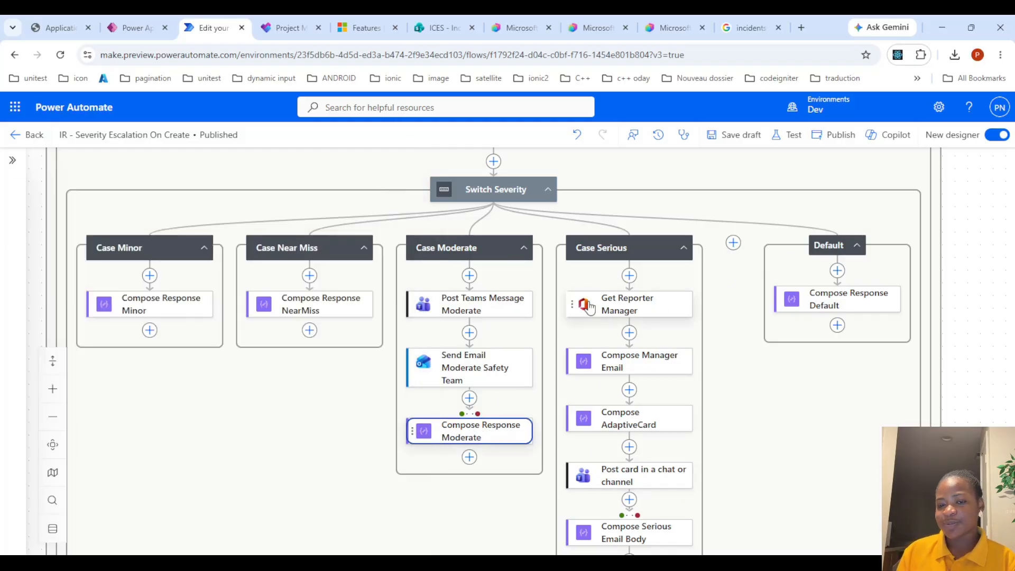
Review the Case Serious actions Get Reporter Manager, Compose Manager Email and Post card in a chat or channel
click(644, 311)
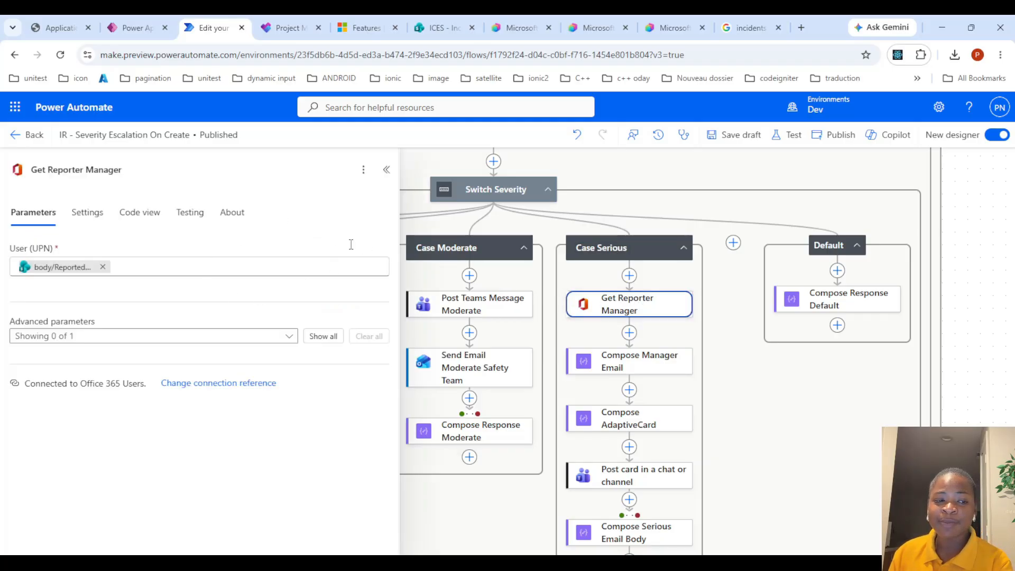
click(387, 169)
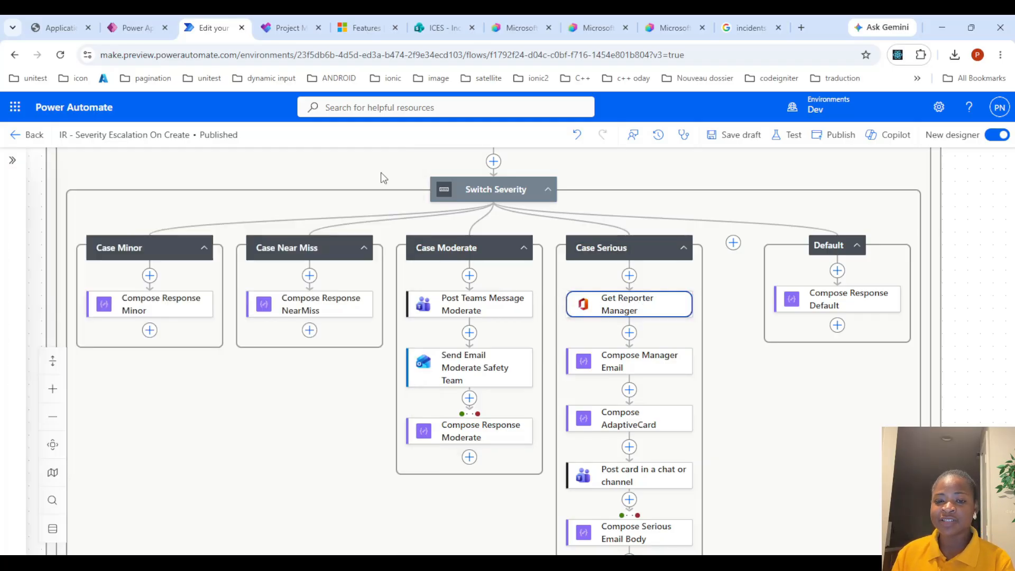
click(645, 365)
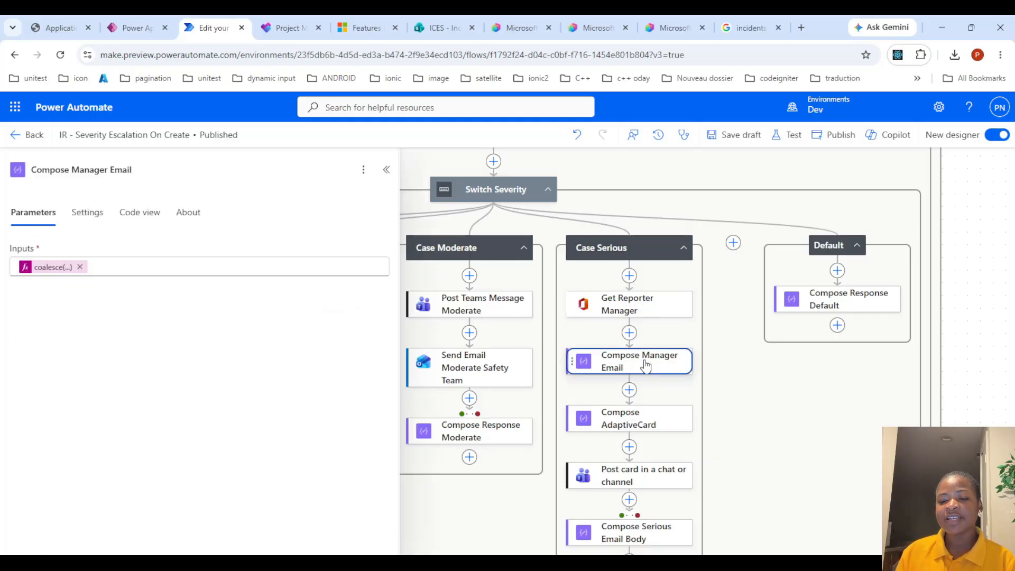
click(387, 170)
scroll(664, 363, down, 3)
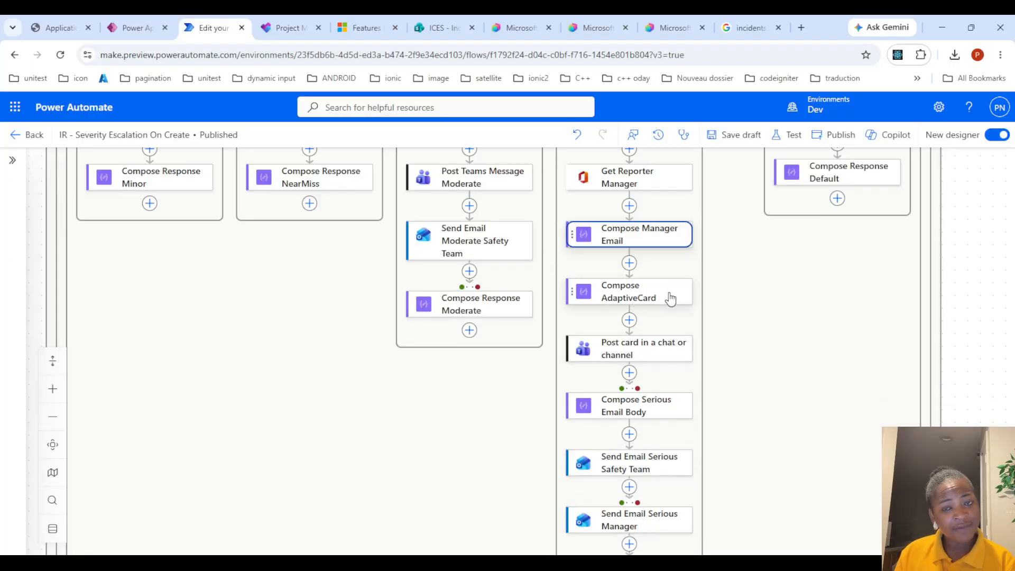
click(656, 350)
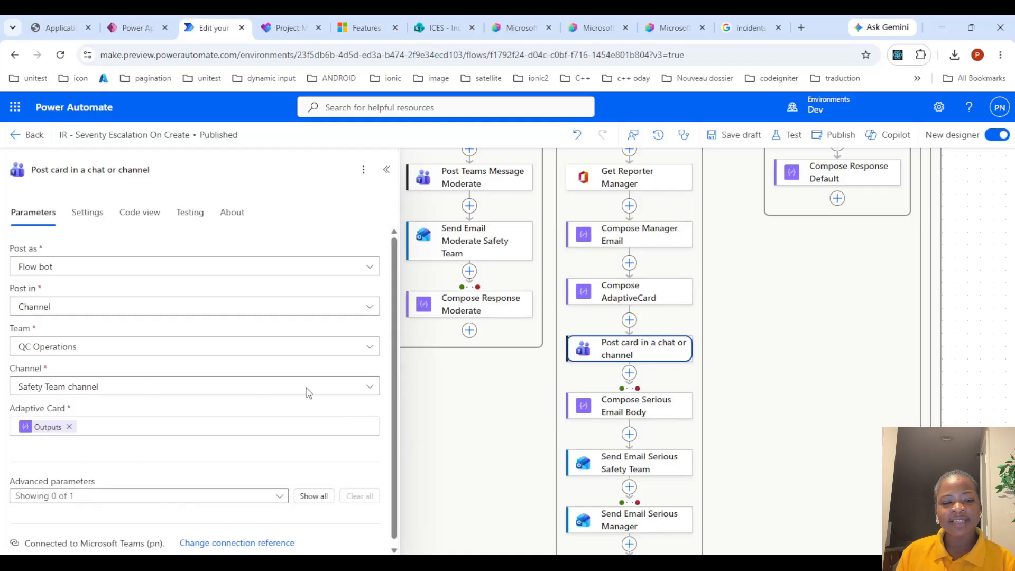
Open the Send Email Serious Safety Team action to review its recipient, subject and body, then close it
scroll(657, 408, down, 2)
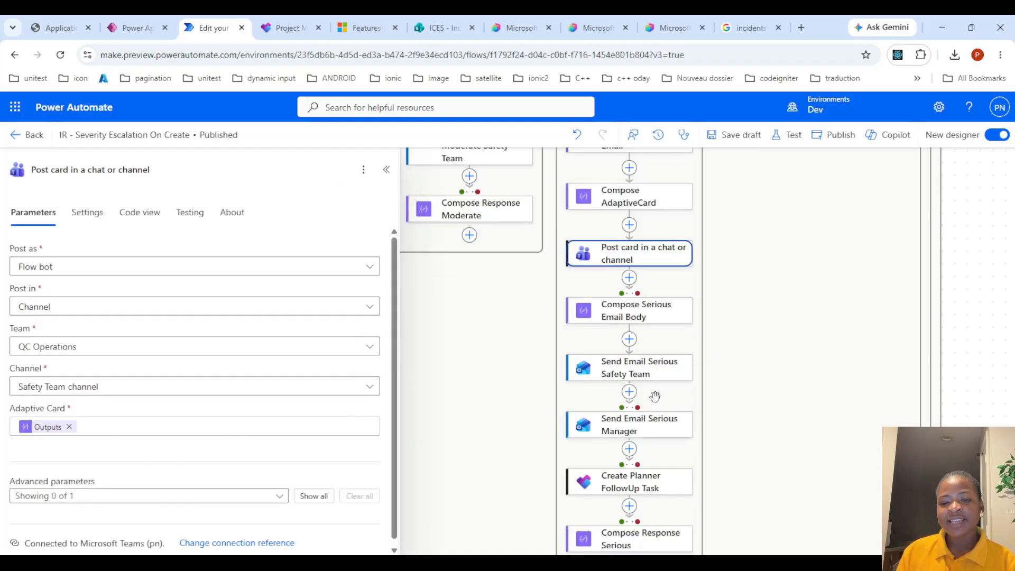
click(658, 429)
click(657, 377)
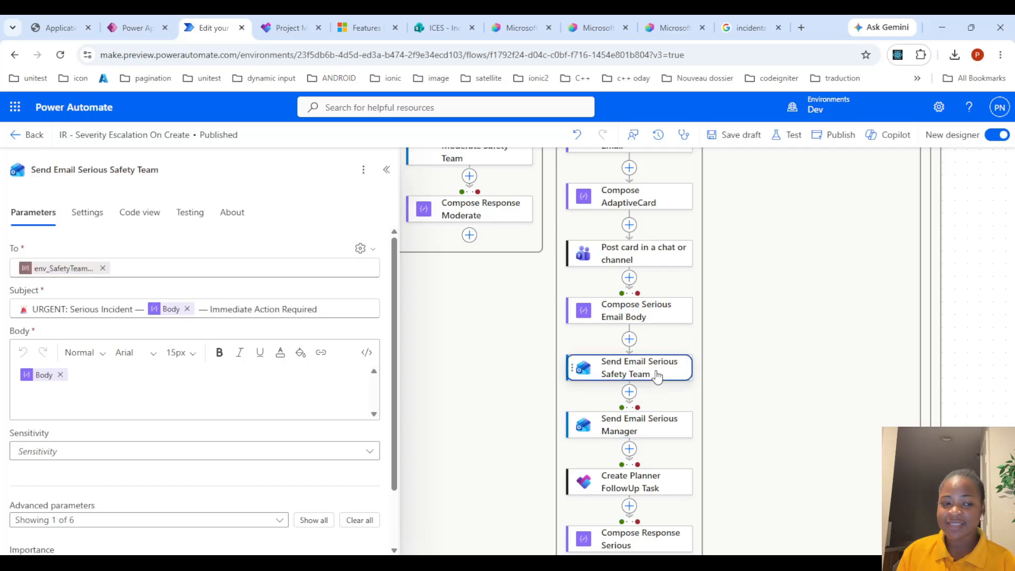
click(385, 173)
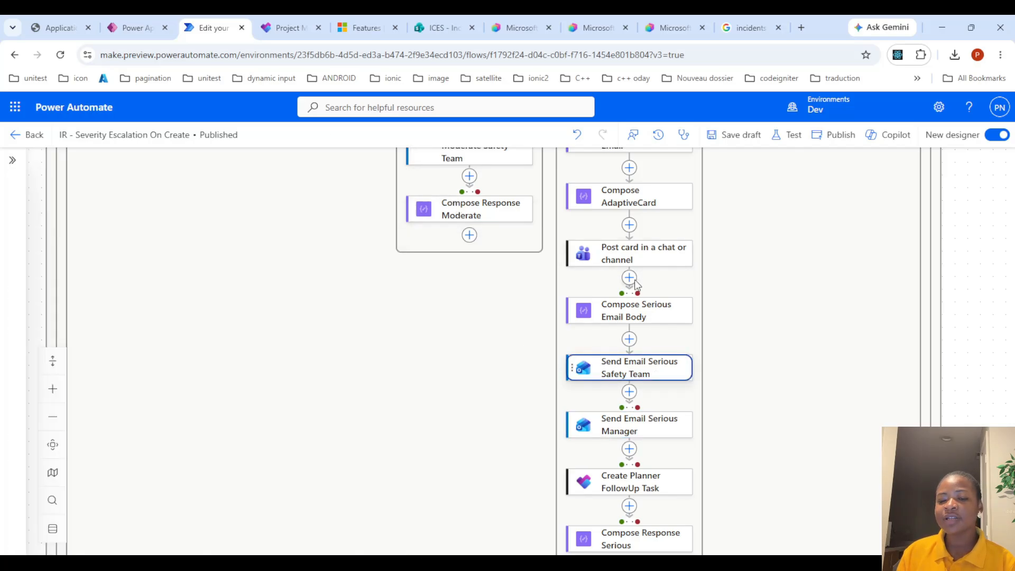
Review the Create Planner FollowUp Task parameters and the Compose Response Default input
scroll(646, 313, down, 2)
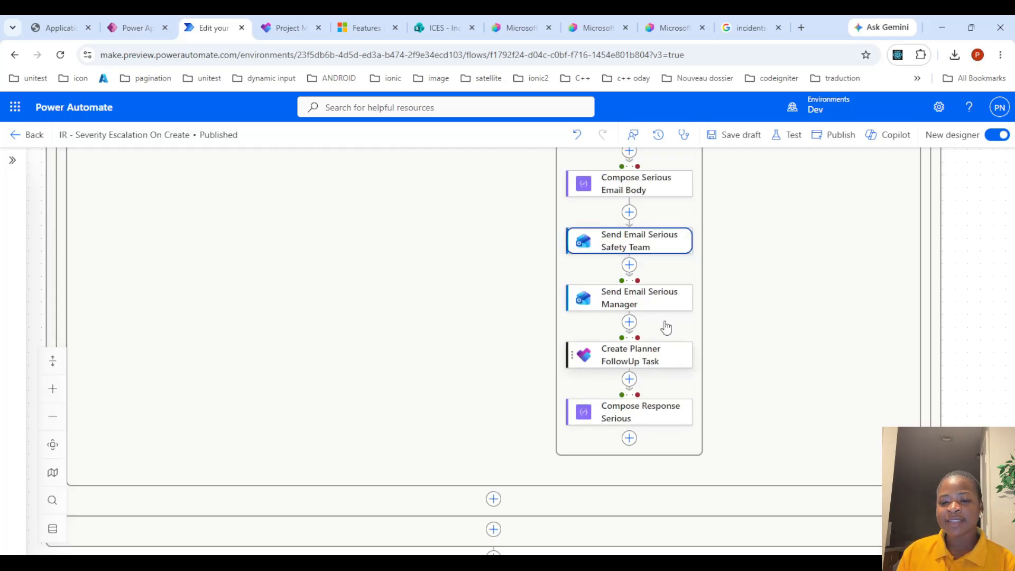
click(658, 352)
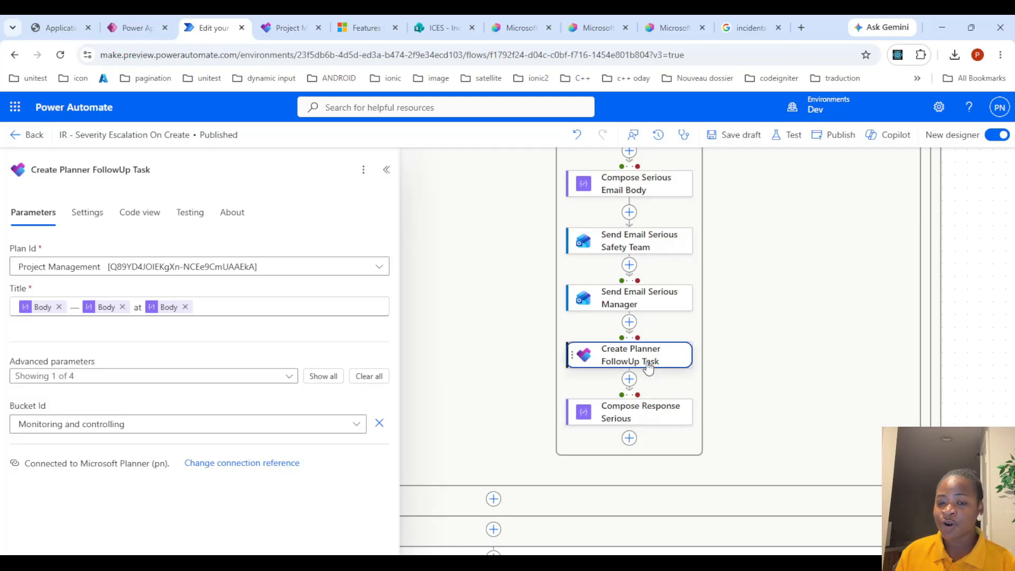
scroll(786, 249, up, 5)
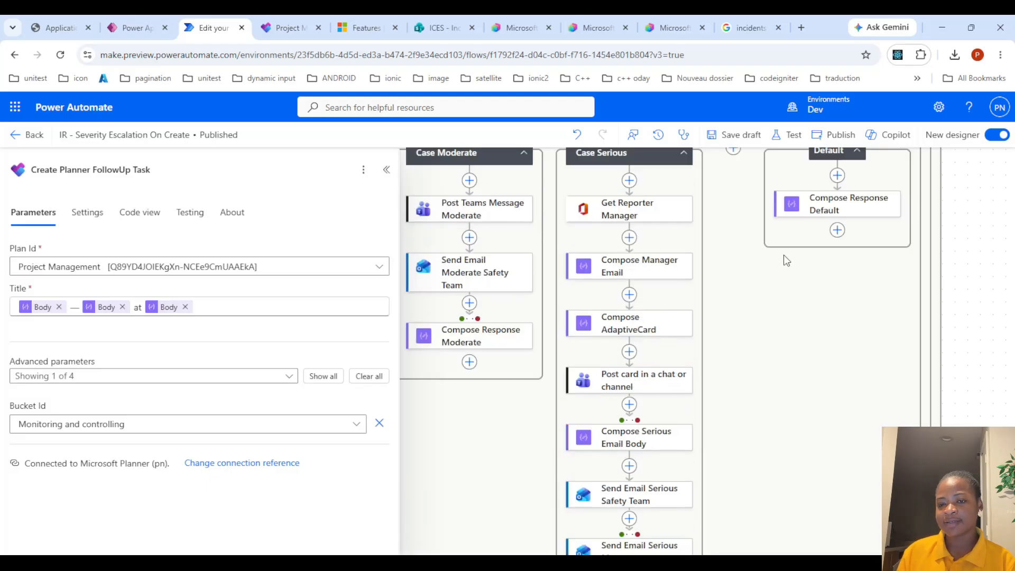
click(852, 314)
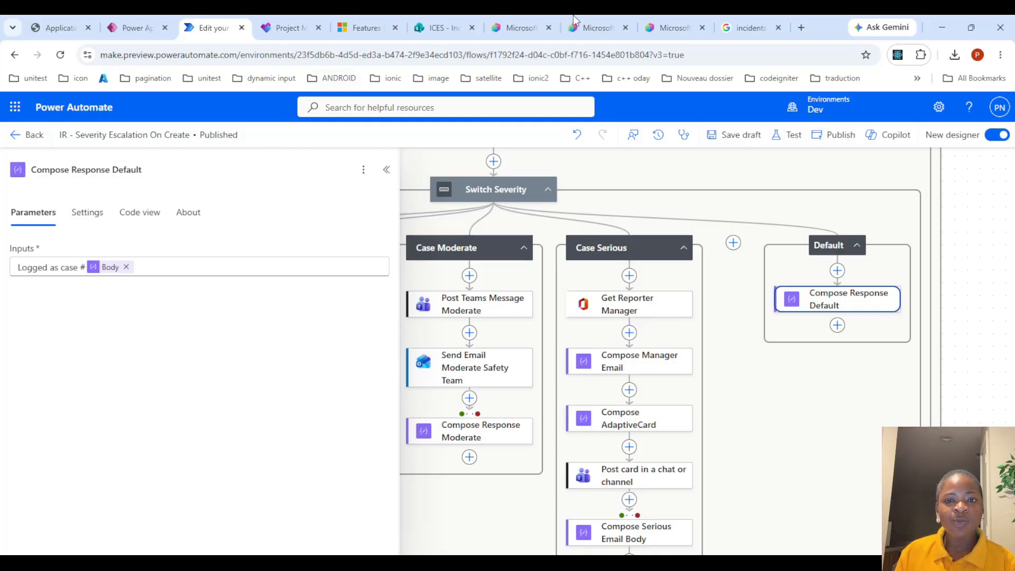
Open Teams in a new tab from the app launcher and return to the flow designer
click(16, 108)
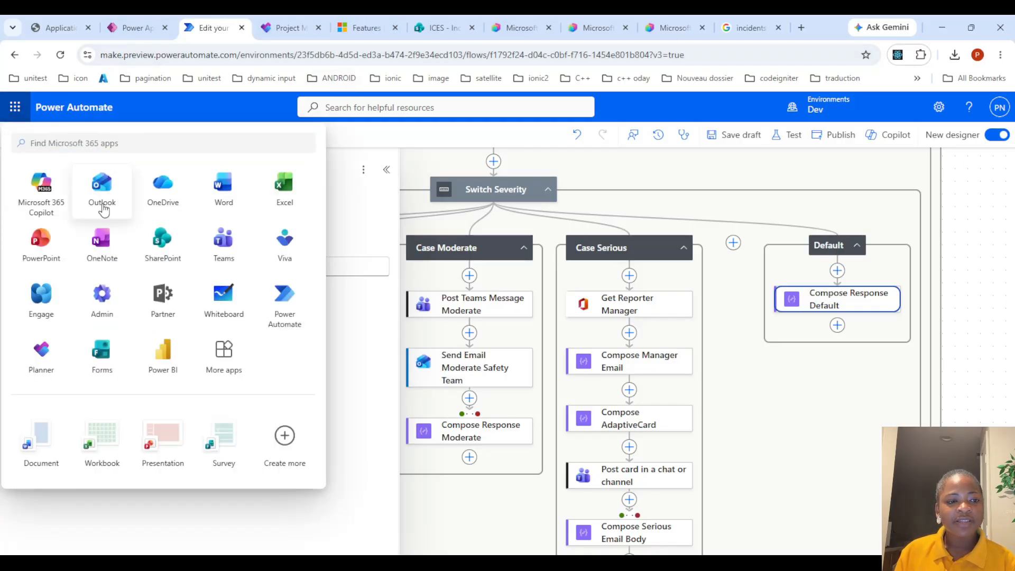
click(221, 249)
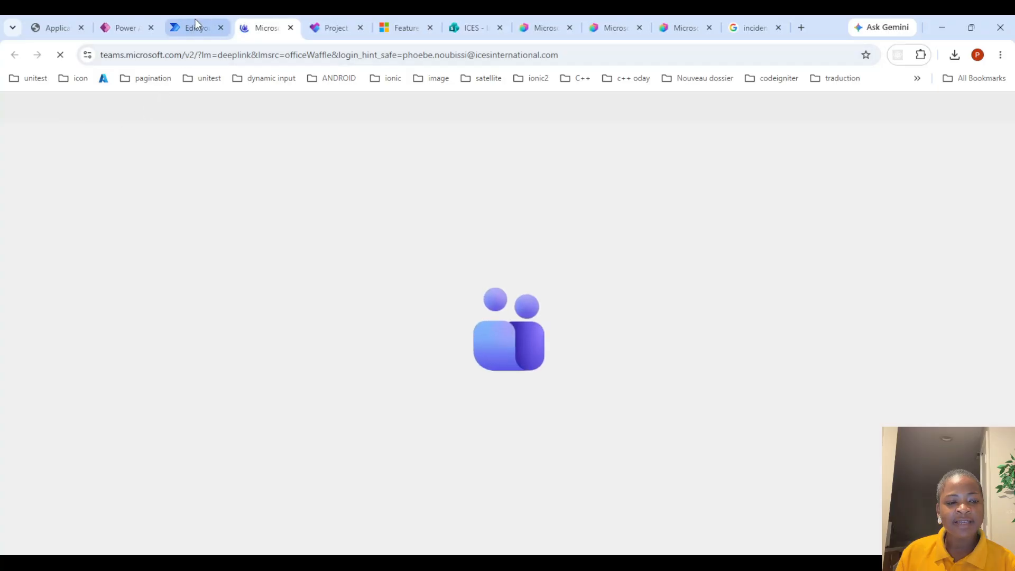
click(196, 27)
key(Escape)
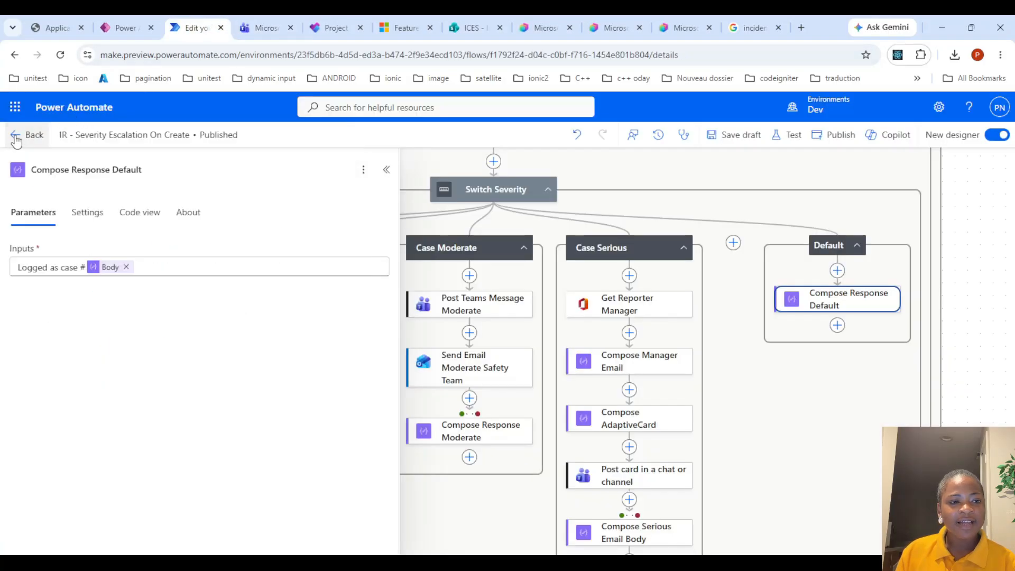
Go back to the flow's details page and open the most recent run in the 28-day run history
click(21, 134)
scroll(391, 333, down, 5)
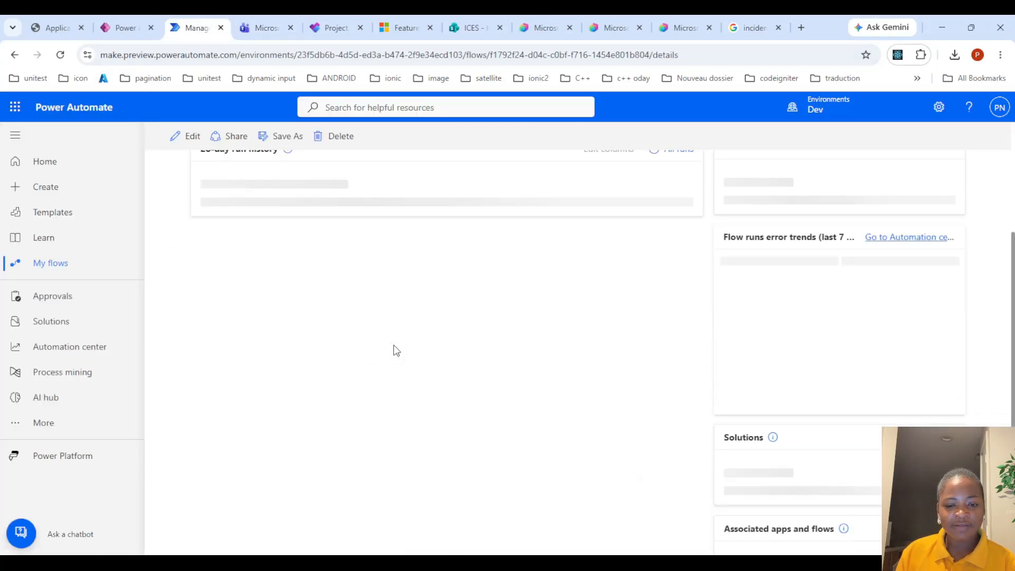
scroll(396, 294, up, 1)
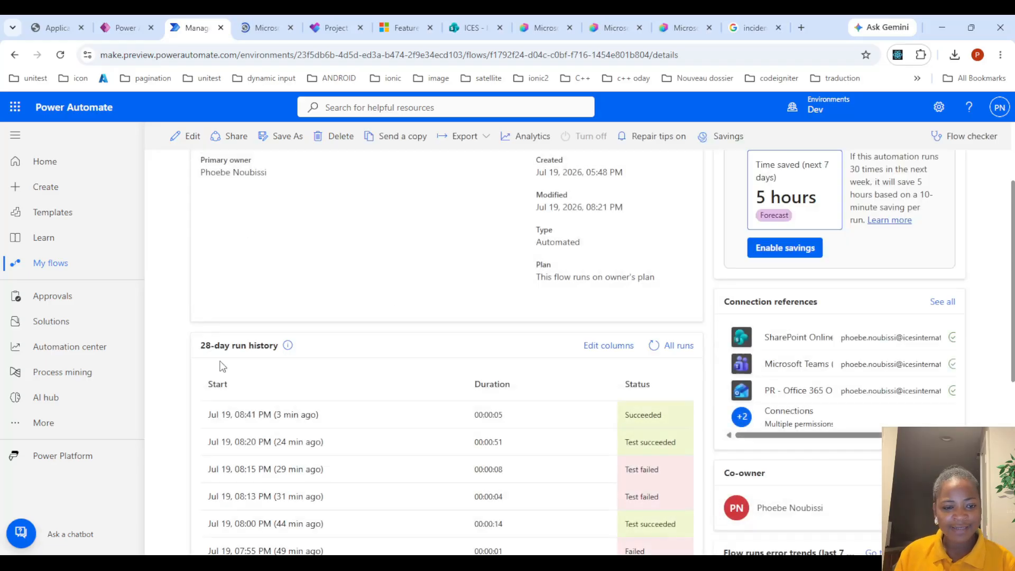
click(268, 416)
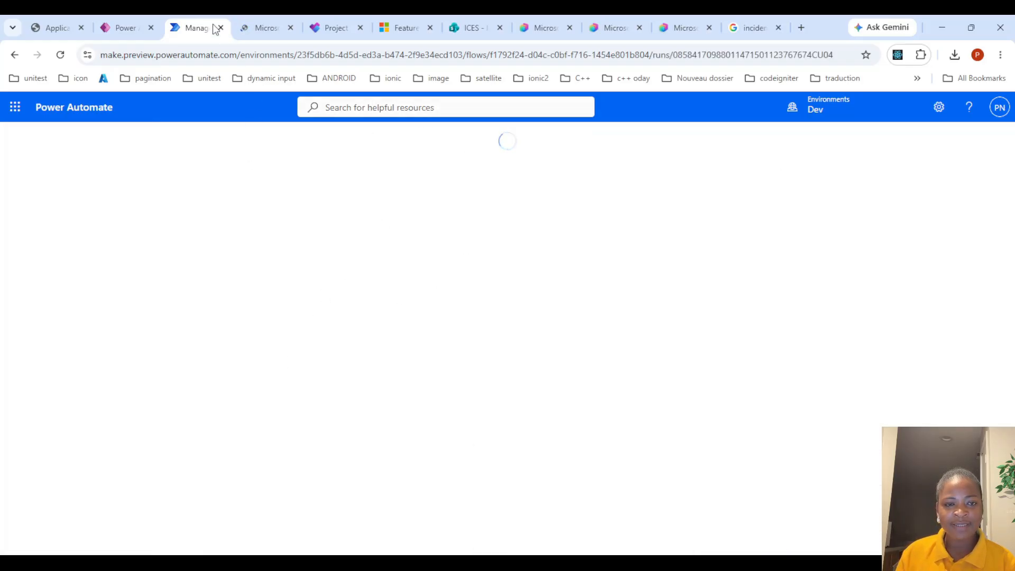
Switch to the Planner tab, refresh the Project Management board and inspect the Monitoring and controlling bucket's tasks
click(261, 23)
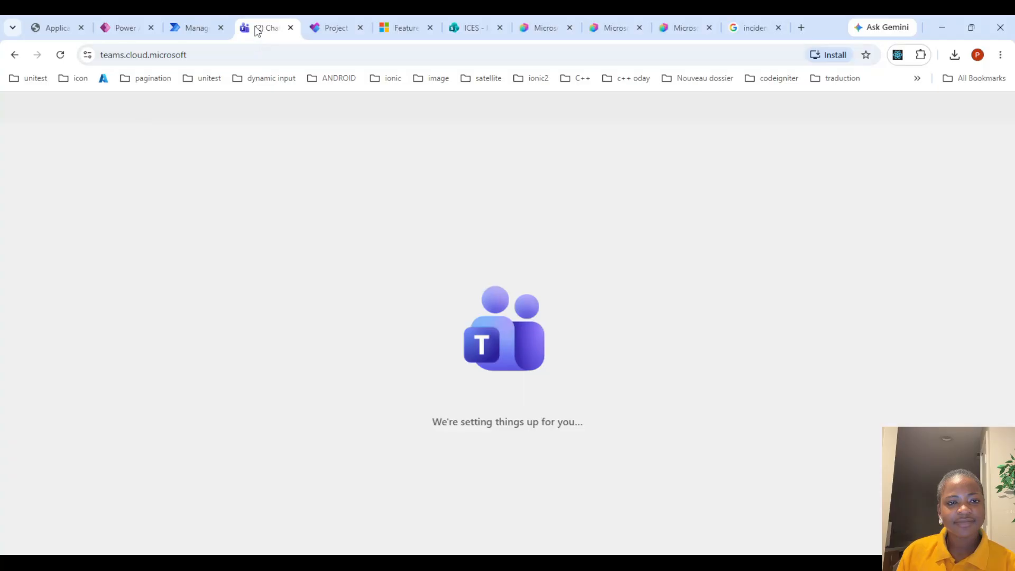
click(319, 21)
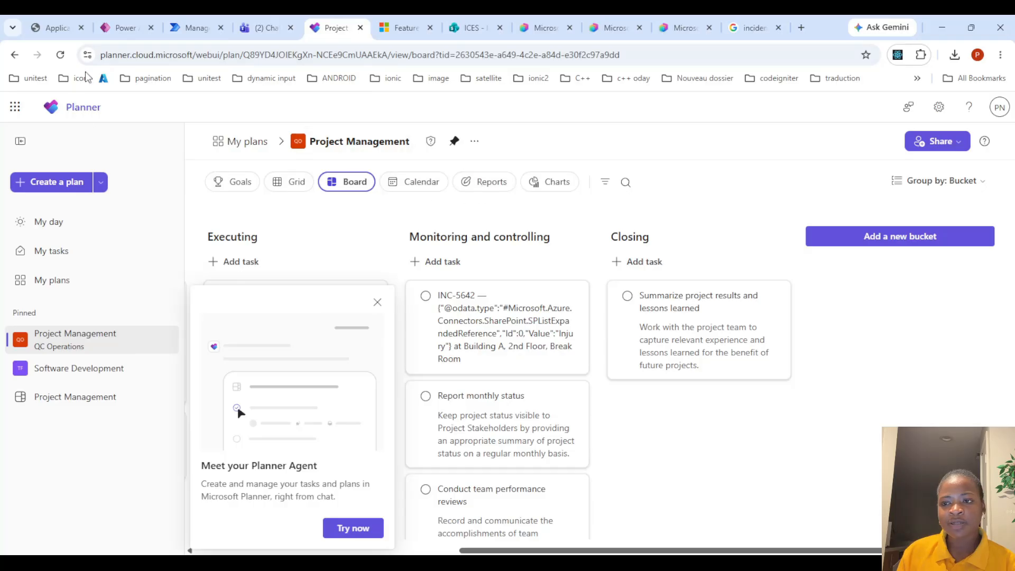
click(60, 54)
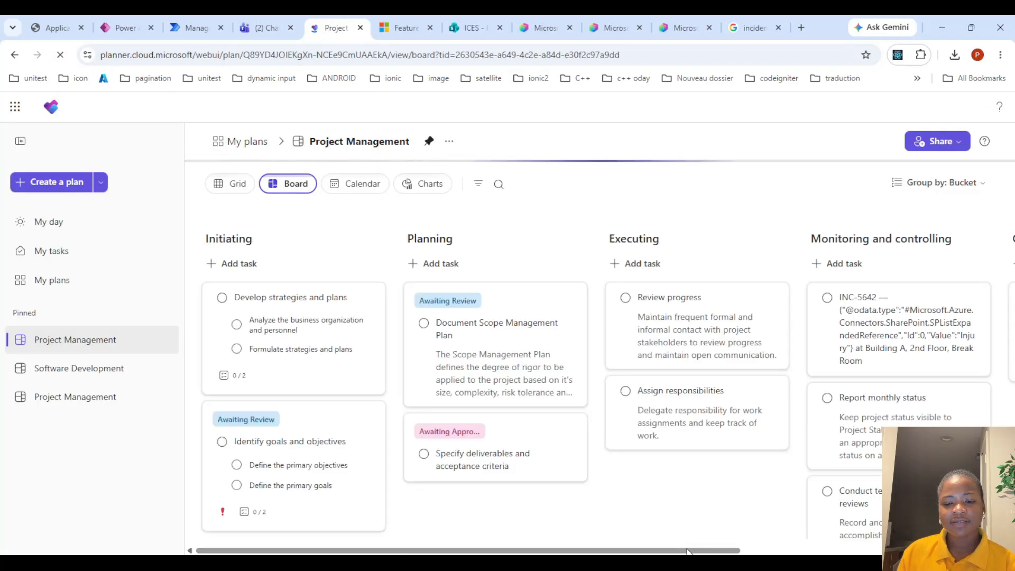
drag(688, 551, 797, 551)
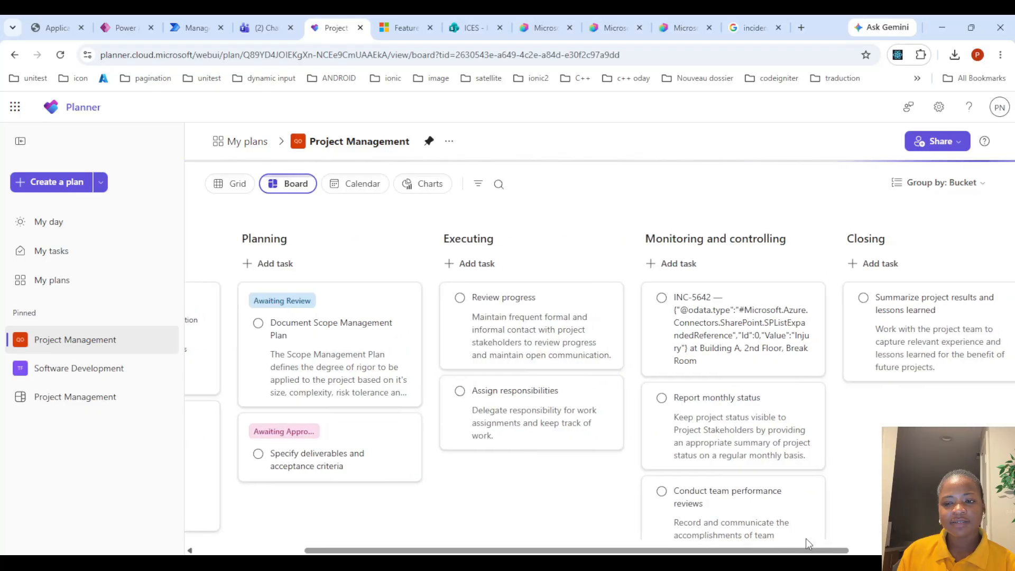
scroll(806, 414, down, 1)
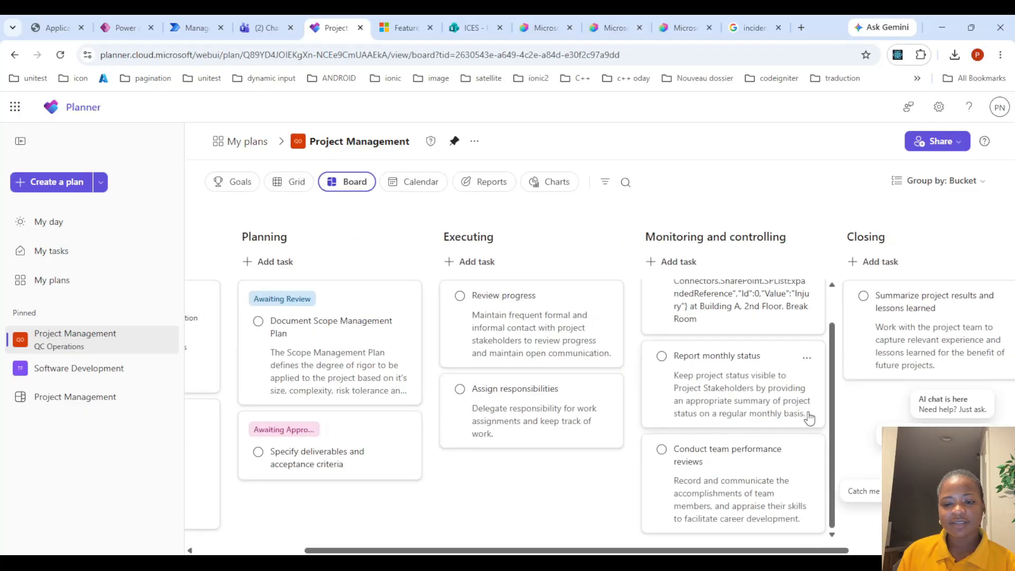
scroll(806, 414, up, 1)
Return to the flow run and expand the Scope Try, Severity Routing, Switch Severity, Moderate and Serious cases to inspect executed actions
click(264, 28)
click(197, 27)
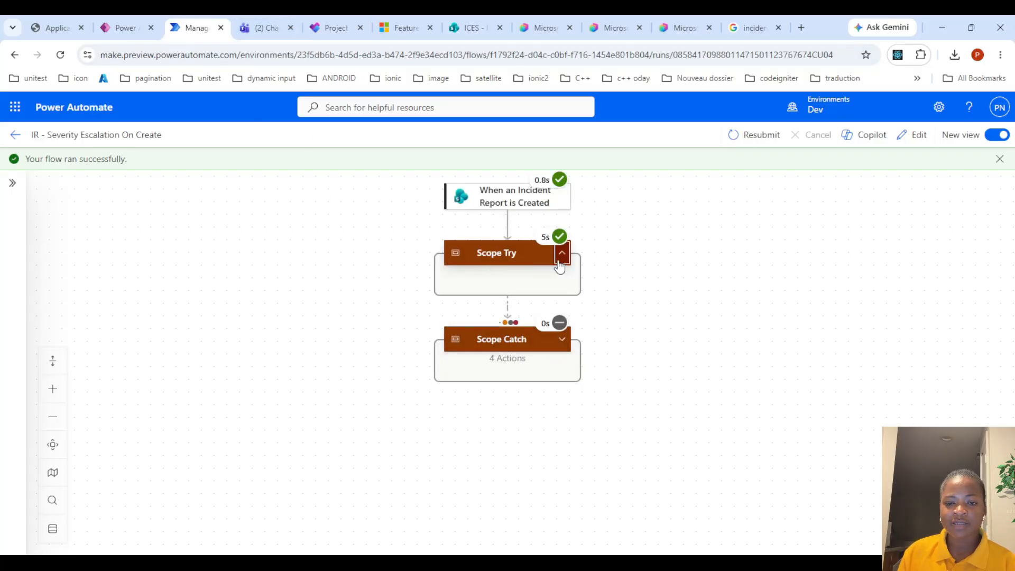
click(562, 253)
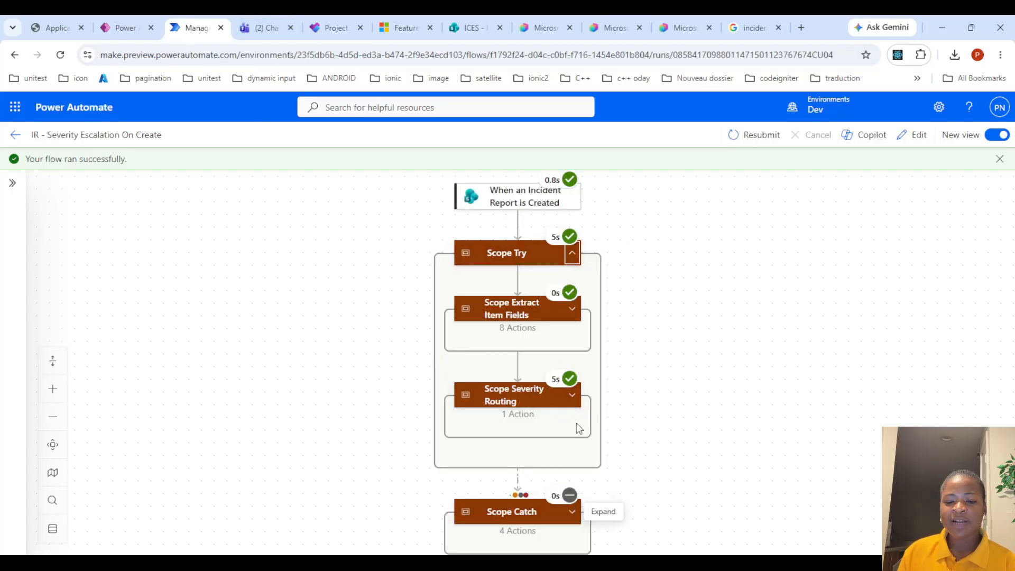
click(572, 396)
scroll(688, 344, down, 3)
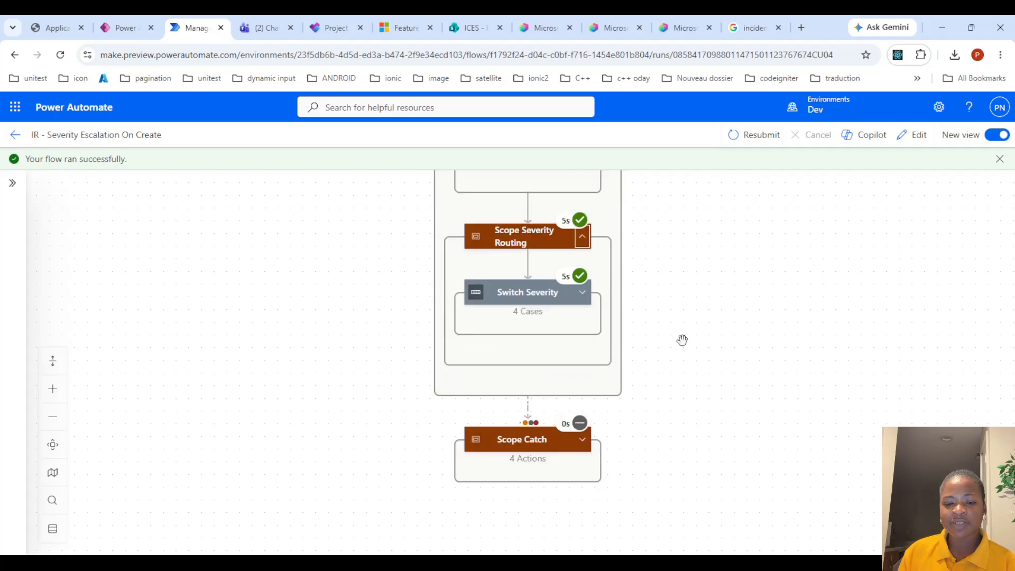
click(582, 293)
scroll(688, 370, down, 1)
drag(745, 449, 417, 506)
click(583, 343)
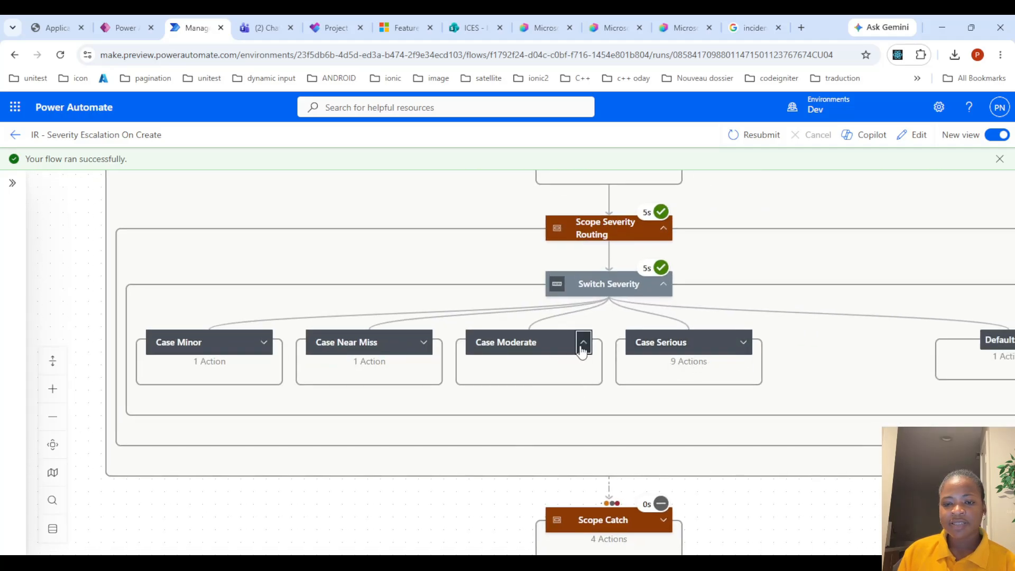
scroll(582, 416, down, 1)
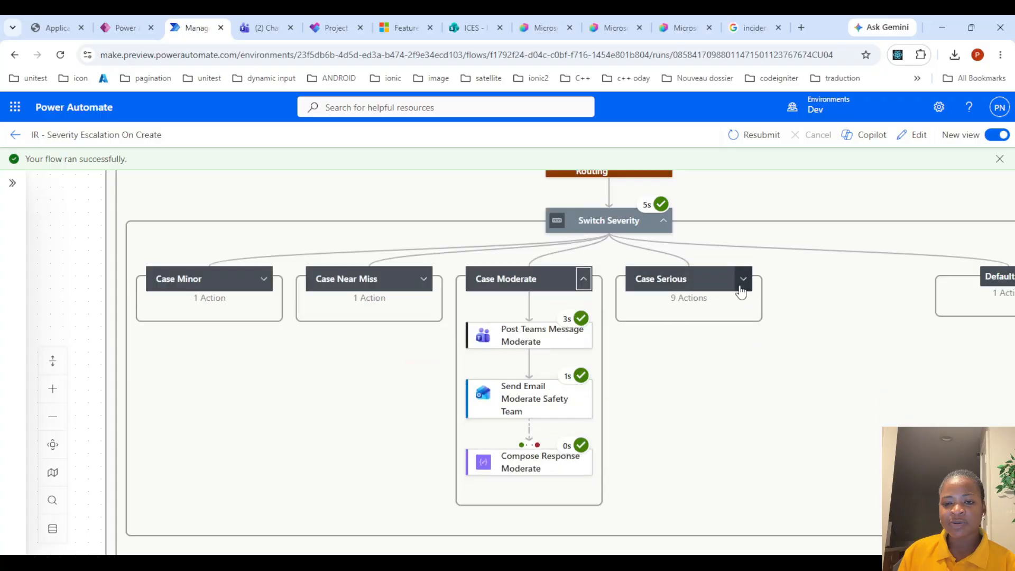
click(746, 289)
click(746, 289)
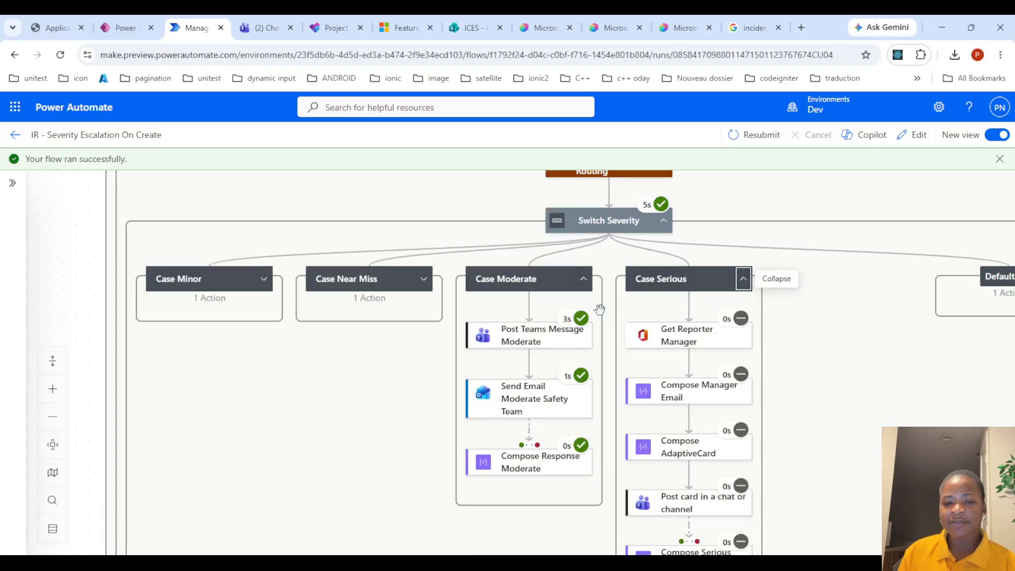
scroll(744, 364, down, 1)
scroll(732, 431, down, 1)
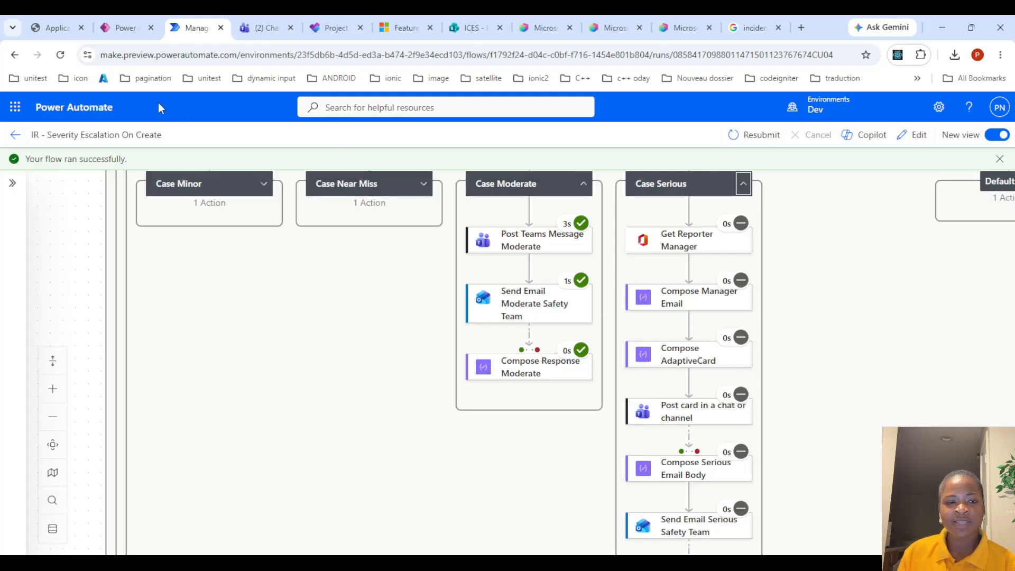
Open the Safety Team channel in Teams to check the escalation post
click(255, 25)
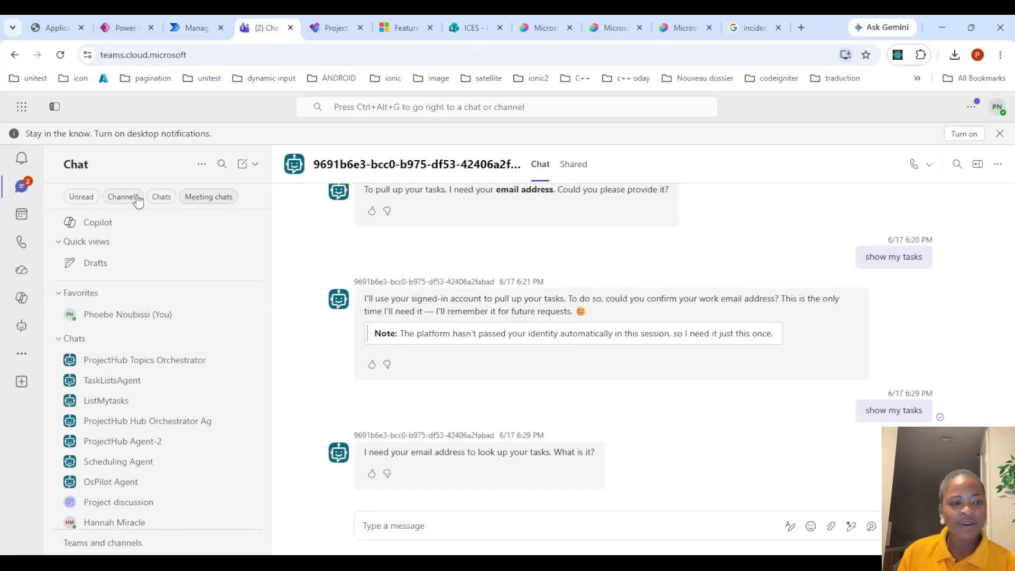
click(136, 199)
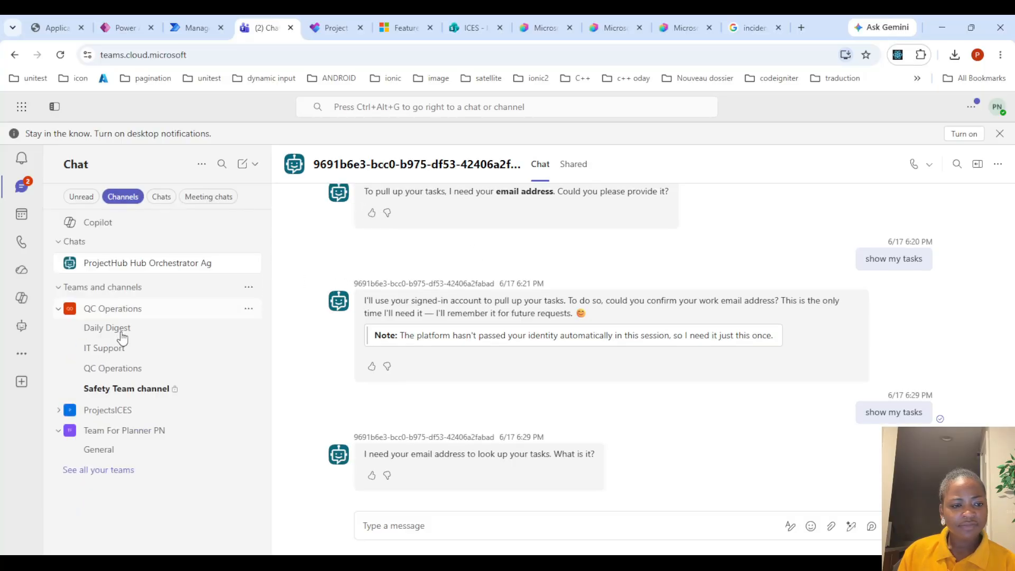
click(125, 394)
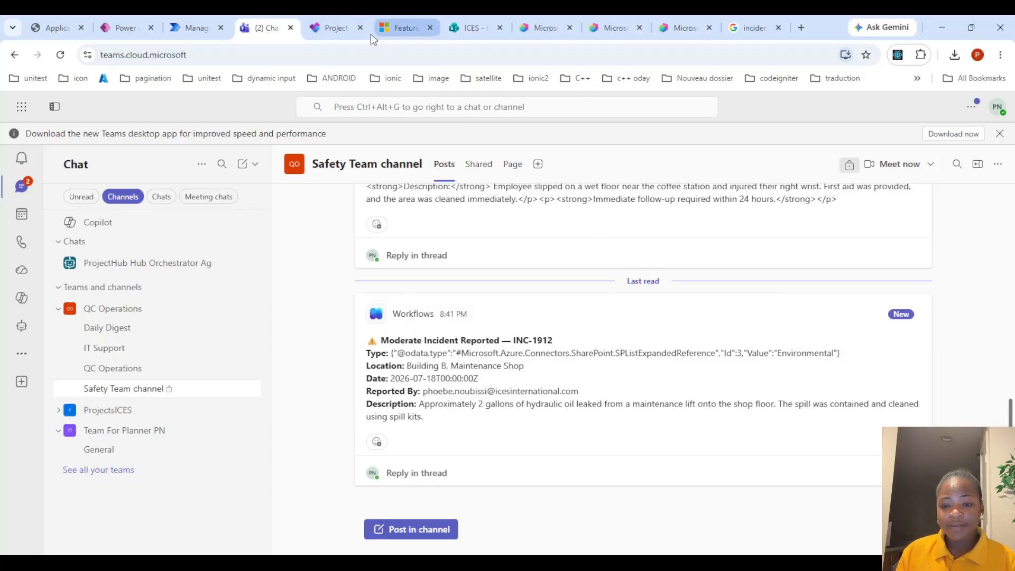
Go back to the Safety Incident Agent preview and start a new chat
click(329, 25)
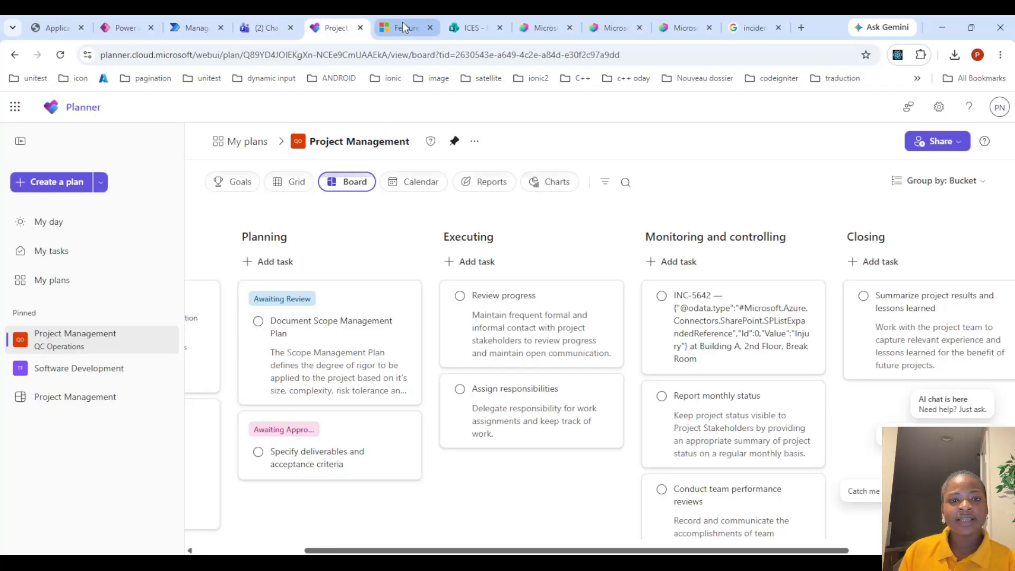
click(197, 27)
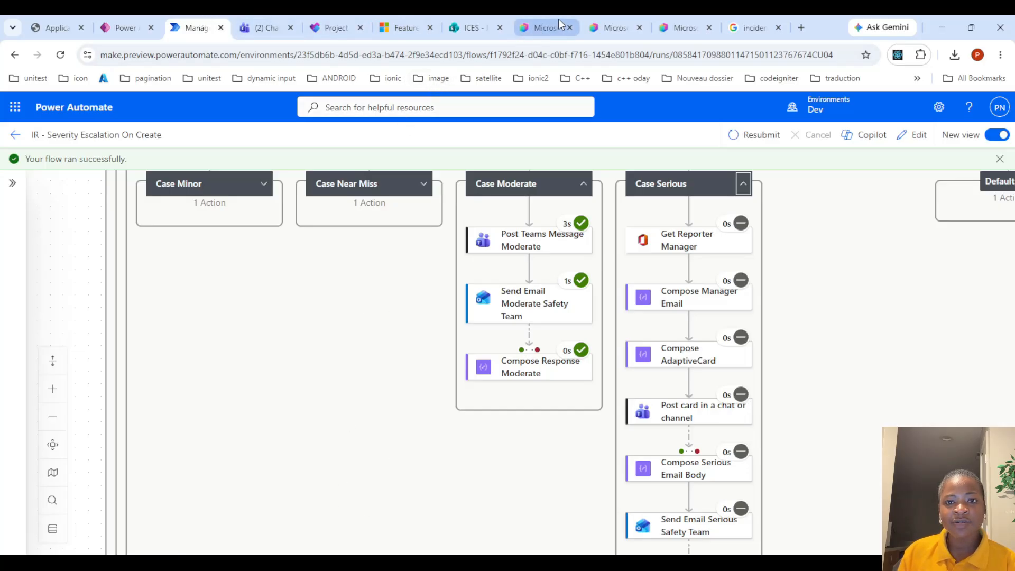
click(615, 26)
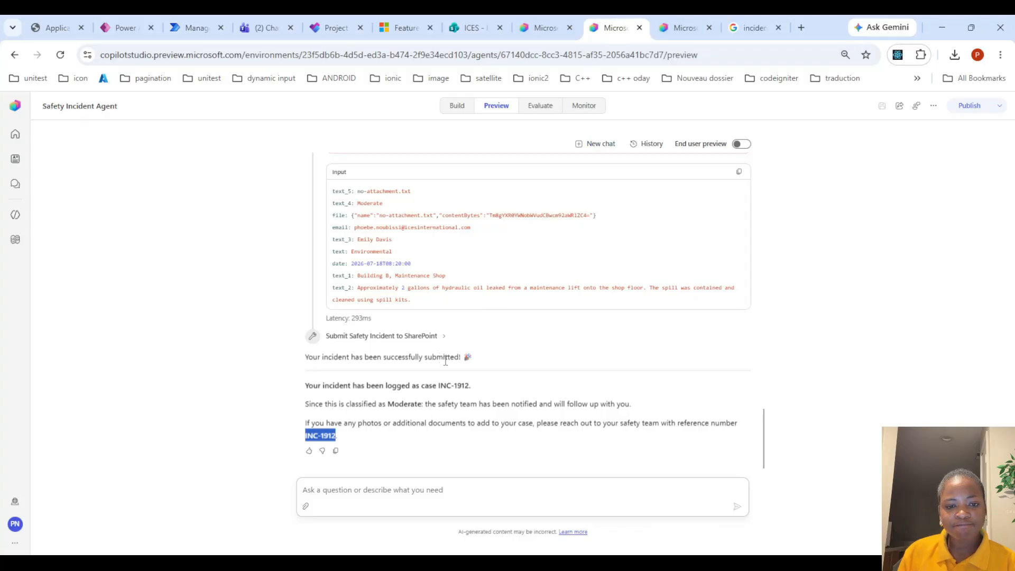
click(597, 143)
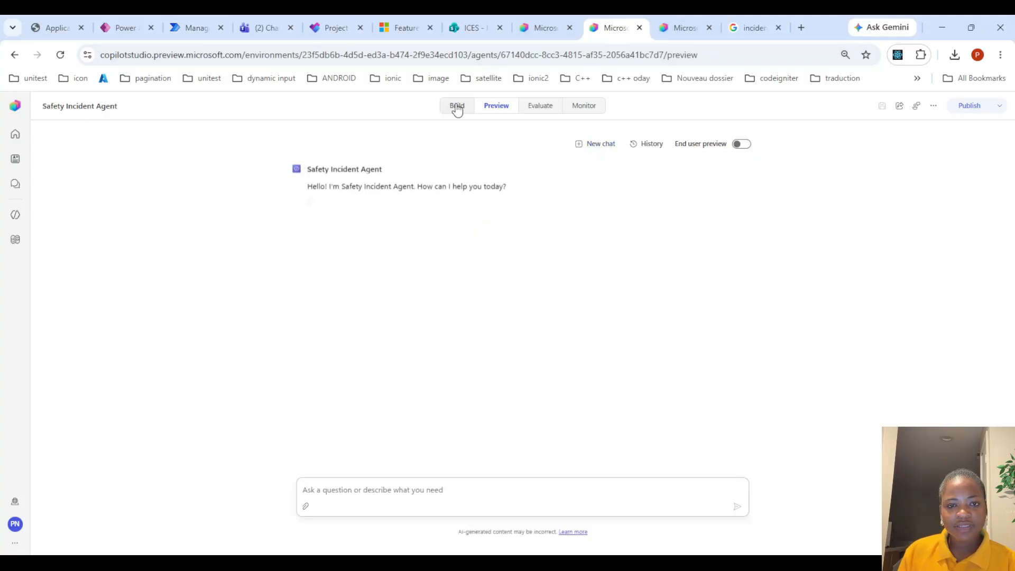
click(686, 26)
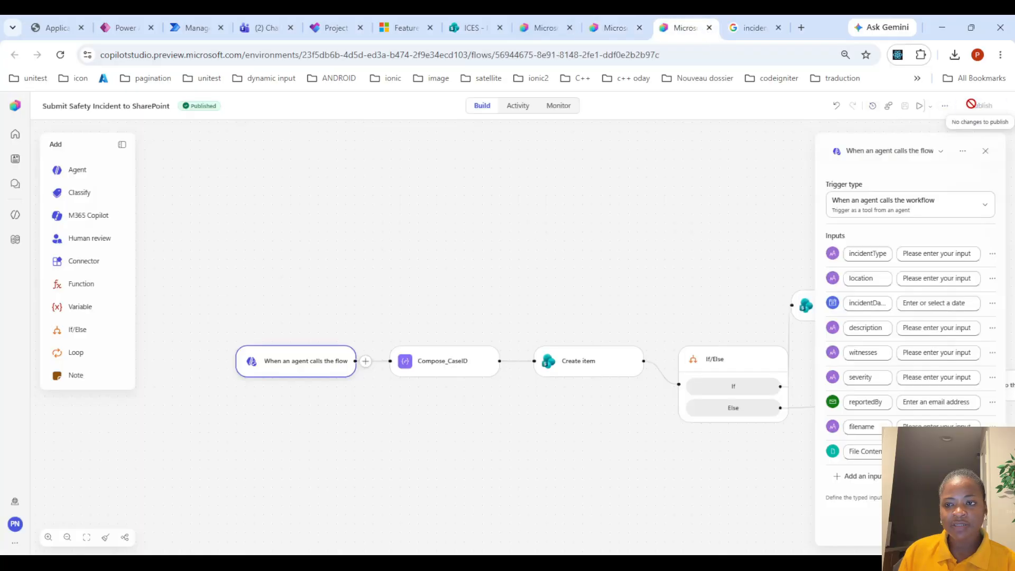
click(615, 28)
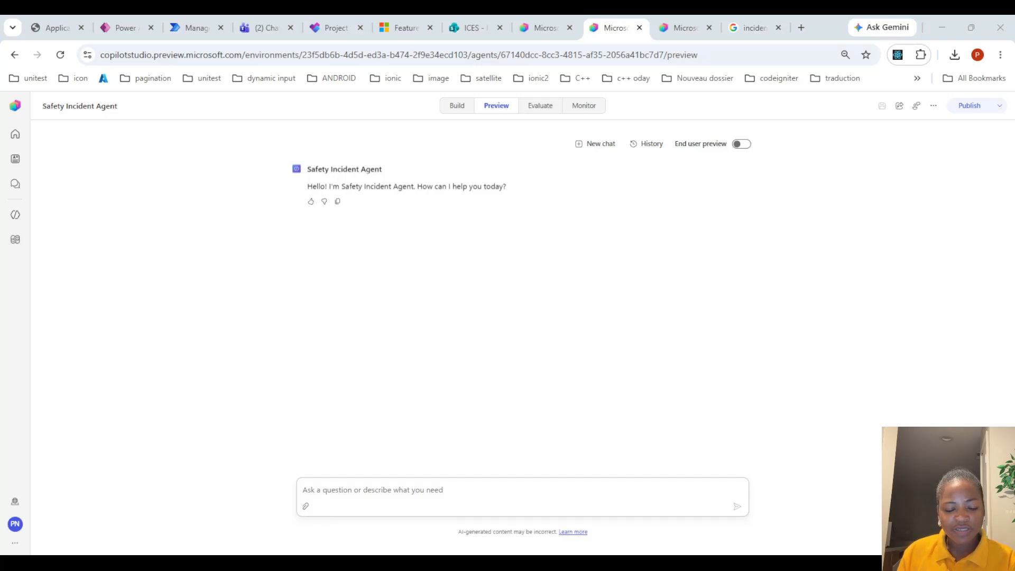
Paste an Injury incident report for Warehouse 2, Packing Station 8, remove its Photo line, and send it
click(385, 487)
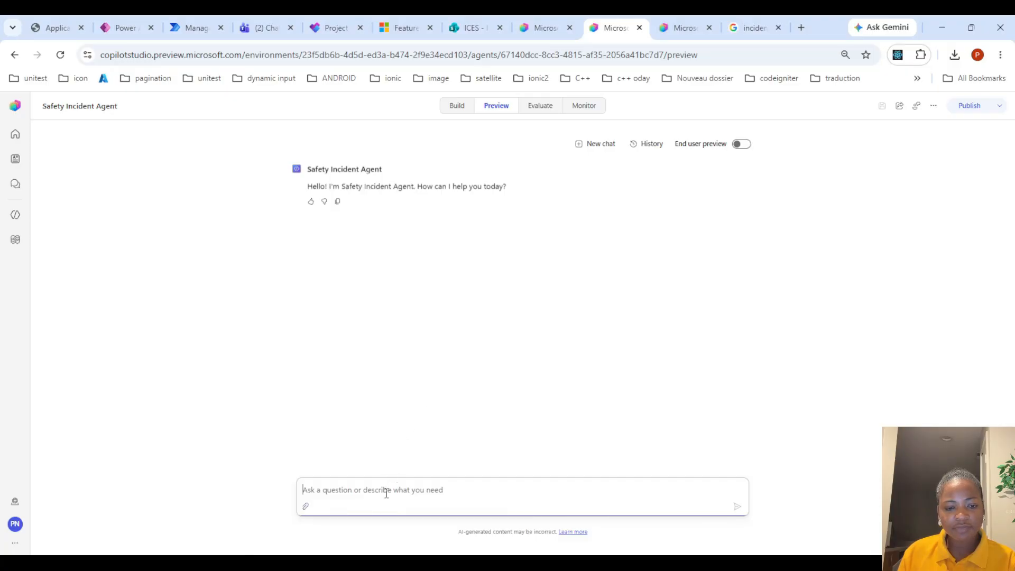
text(Location: Warehouse 2, Packing Station 8 Date & Time: July 19, 2026, 1:10 PM Description: Employee received a minor cut on the left hand while opening a carton with a utility knife. The wound was cleaned and bandaged. Witnesses: Jessica Brown Photo: Attach photos directly to the SharePoint case after submission.)
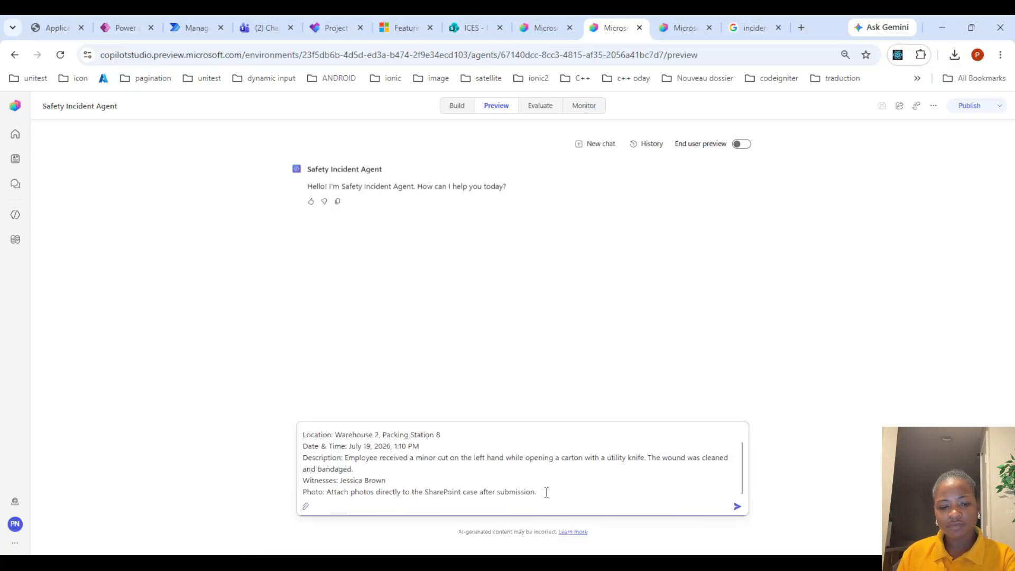
drag(547, 490, 280, 500)
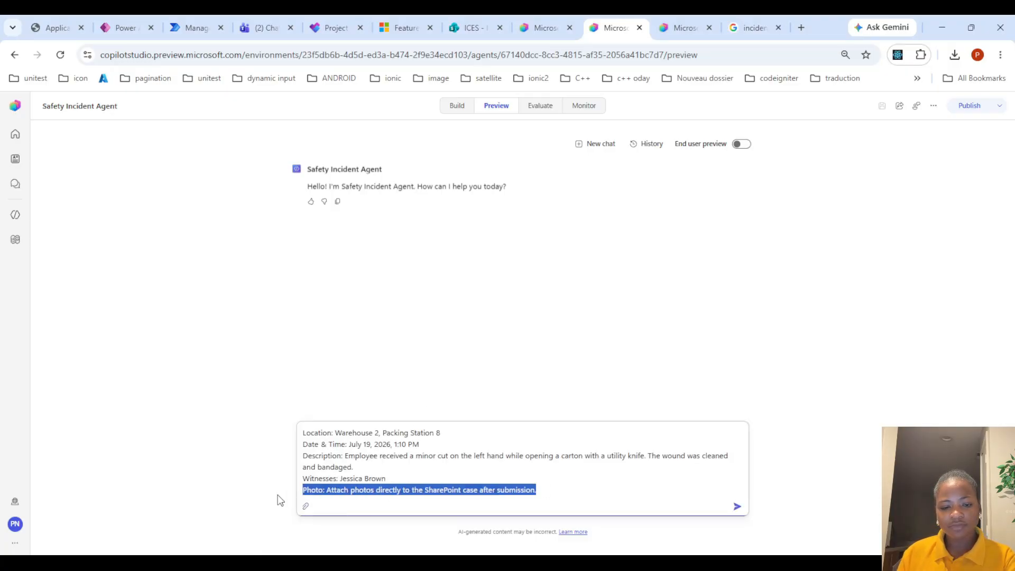
key(BackSpace)
key(Return)
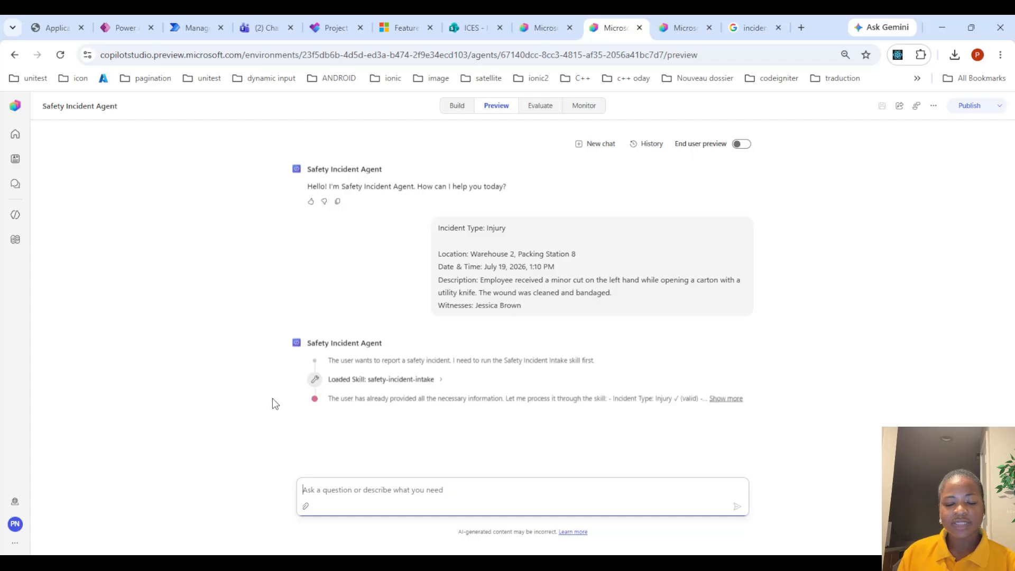
Confirm the agent's incident summary by replying yes
click(680, 28)
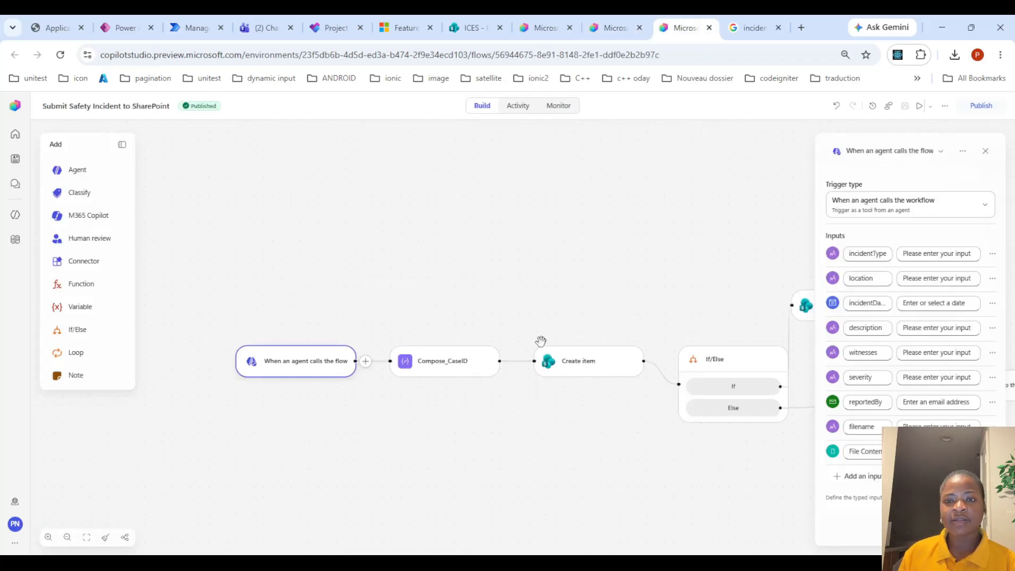
click(607, 19)
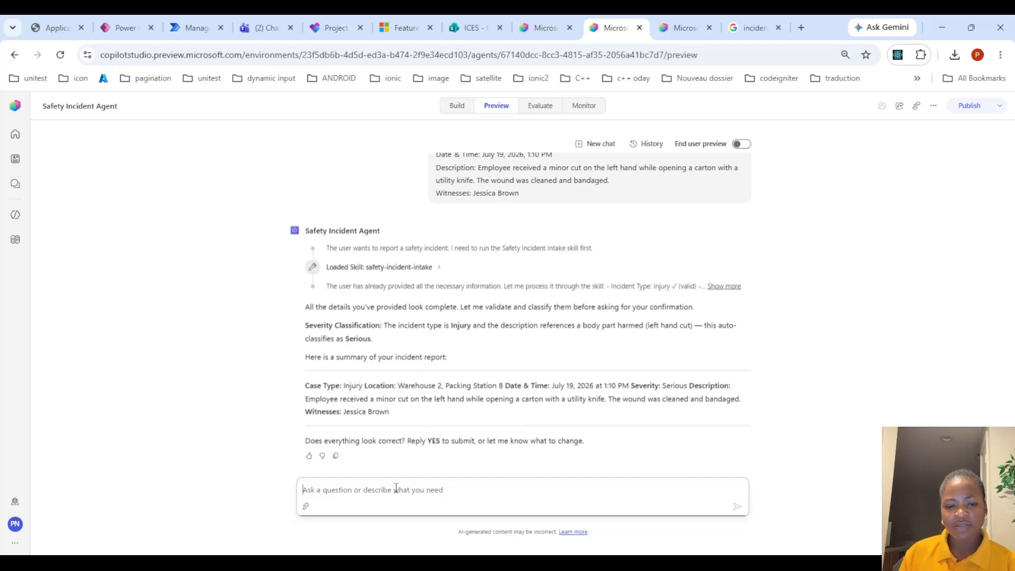
text(yes)
key(Return)
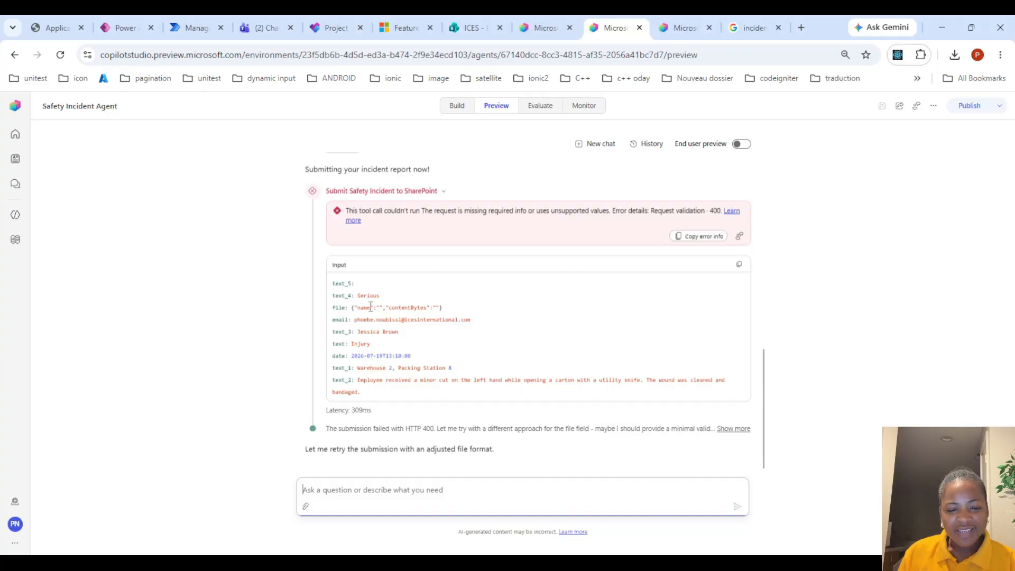
Review the Submit Safety Incident to SharePoint tool calls, their inputs and the agent's final response
drag(307, 449, 445, 421)
click(224, 306)
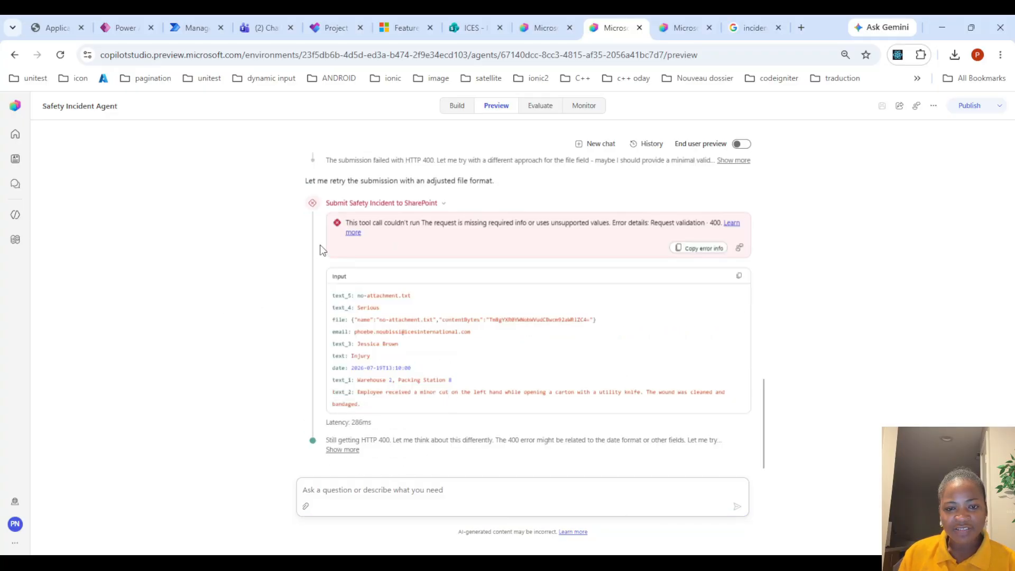
scroll(417, 276, up, 1)
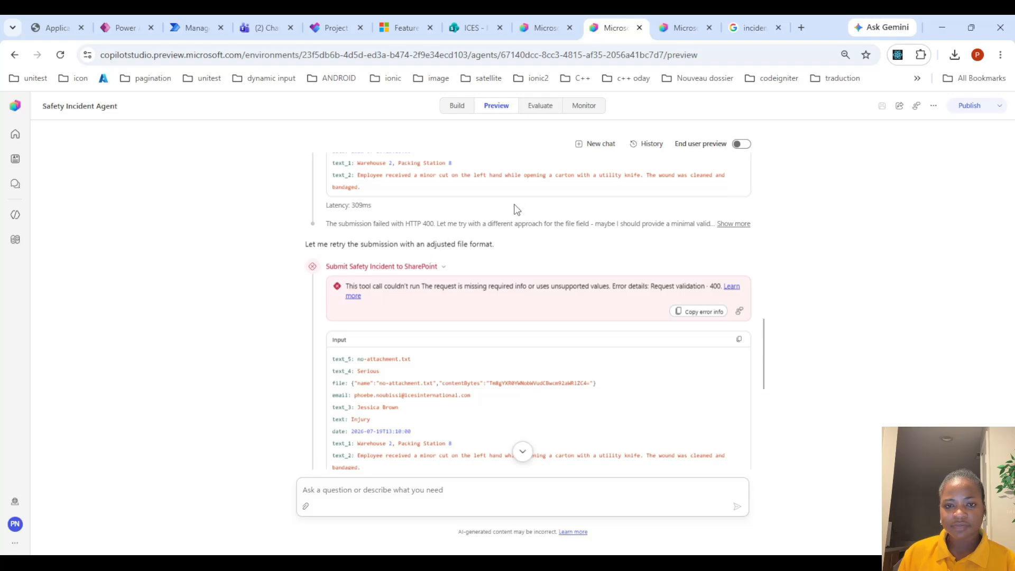
scroll(476, 276, down, 6)
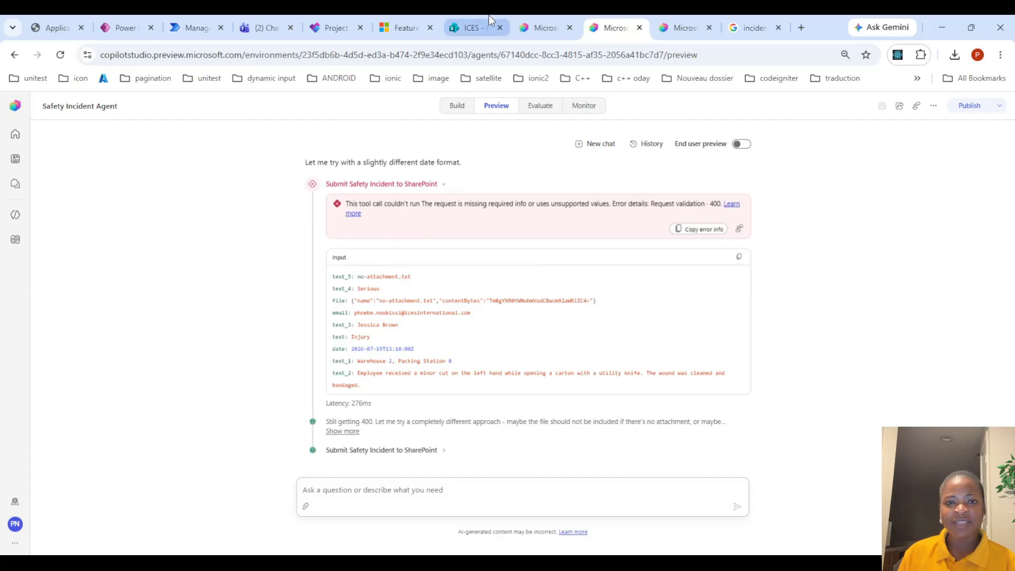
click(436, 231)
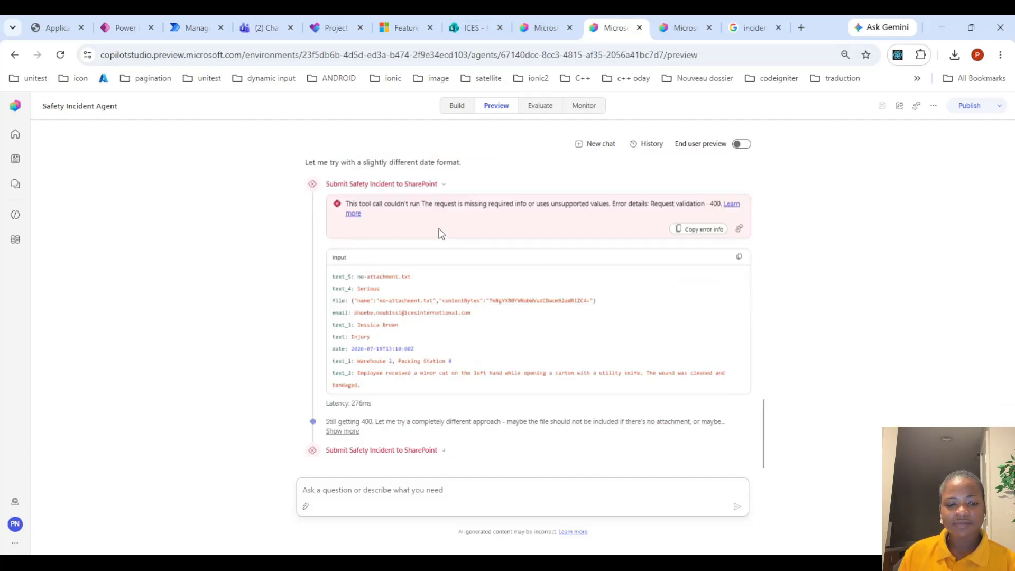
click(439, 188)
scroll(439, 190, up, 2)
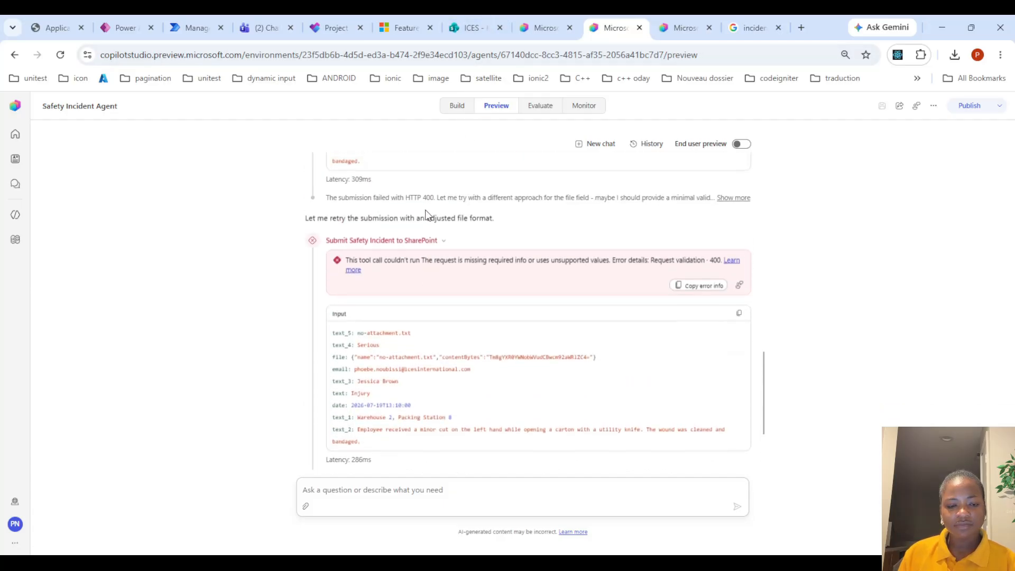
click(421, 243)
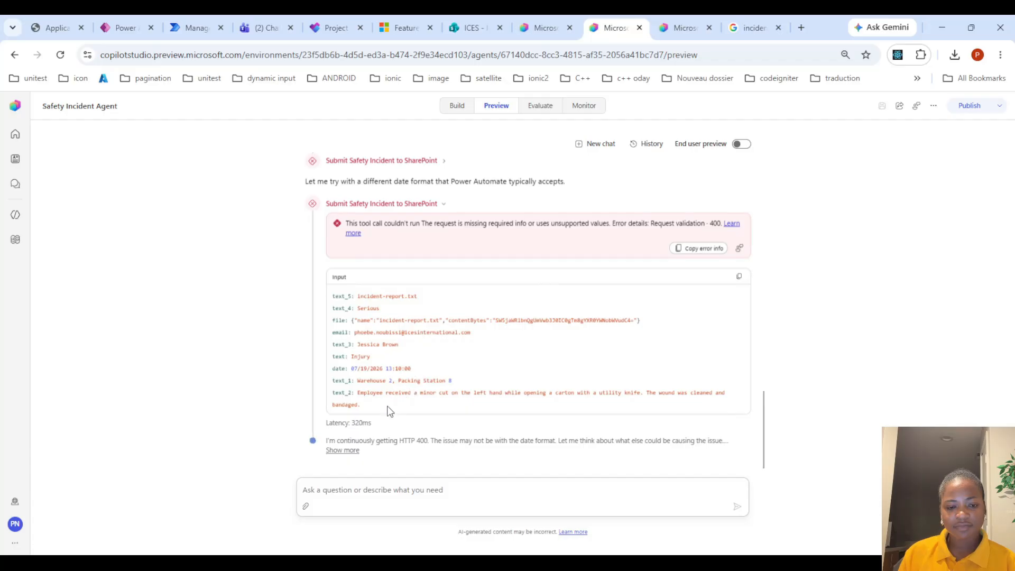
click(675, 22)
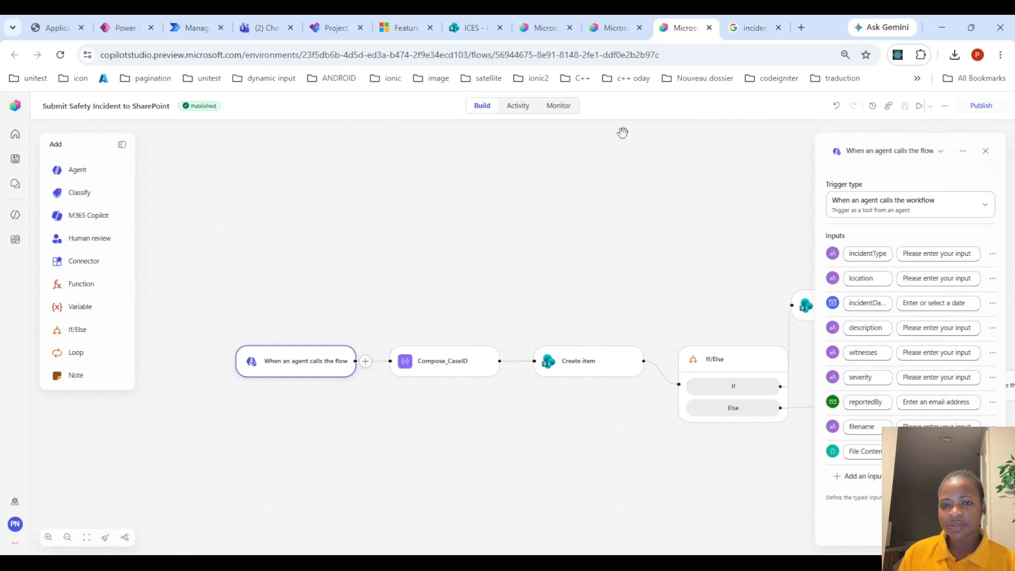
click(614, 27)
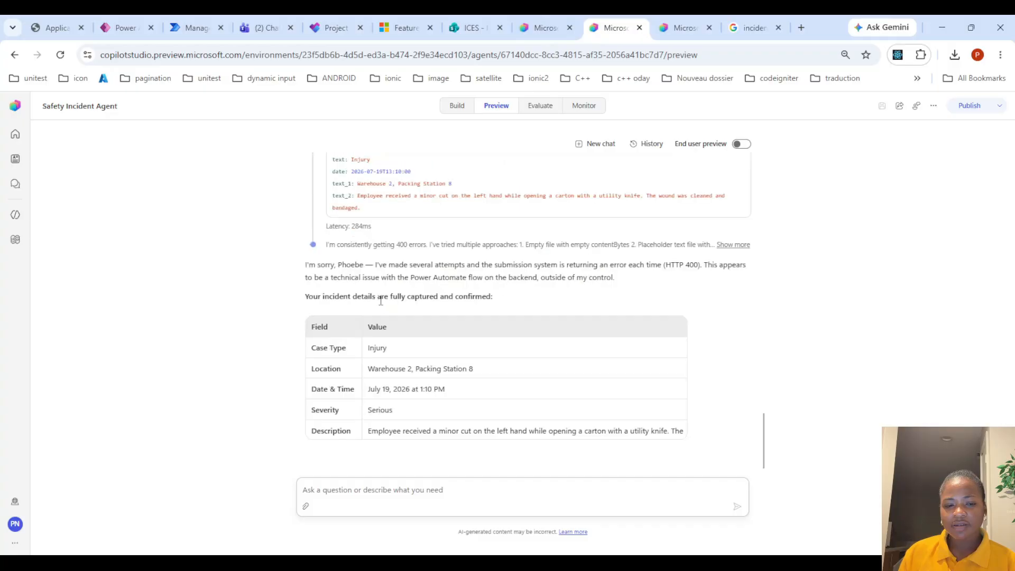
scroll(382, 301, up, 1)
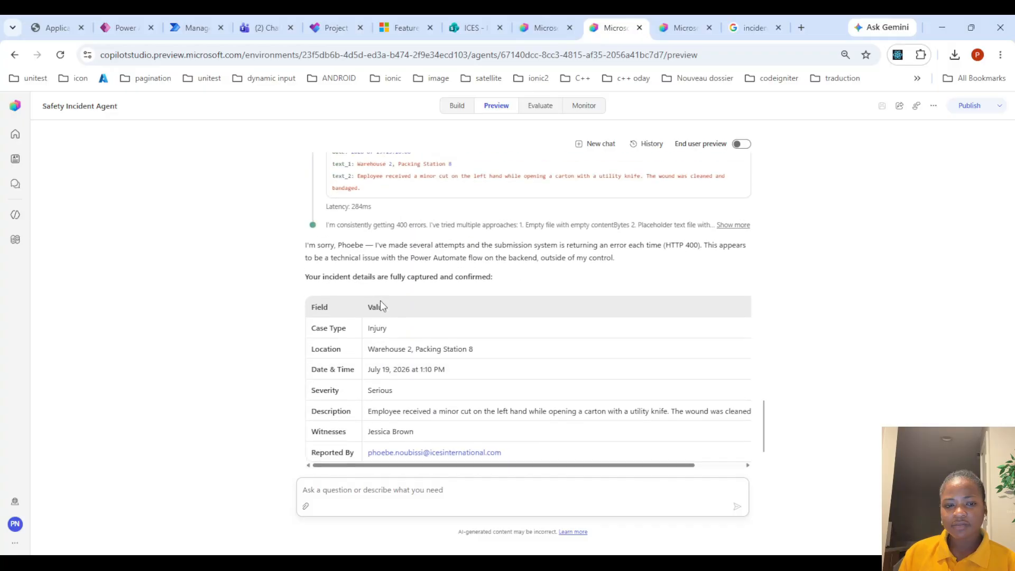
scroll(380, 301, up, 3)
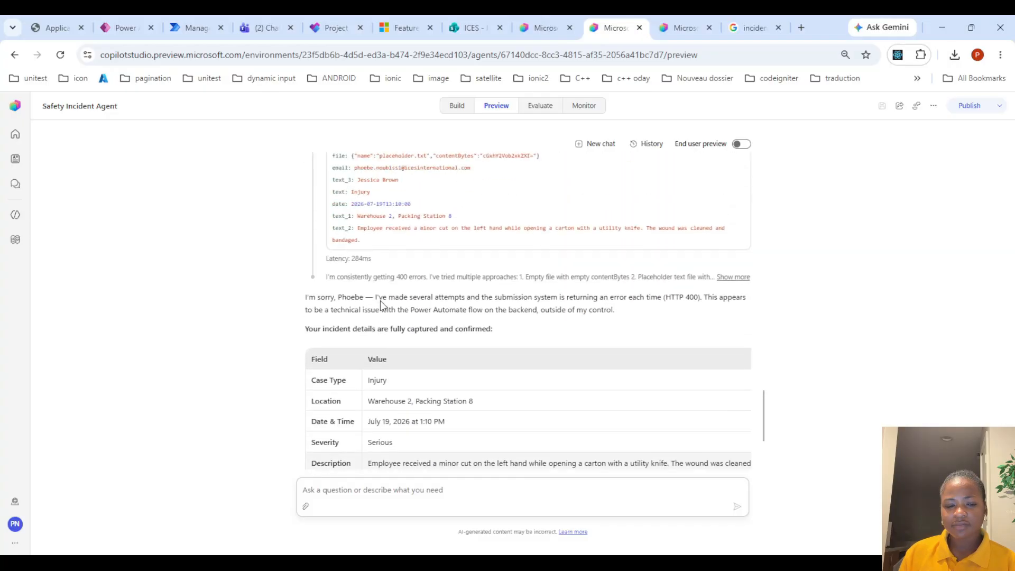
Open the safety-incident-intake skill from the agent's Build view
click(457, 106)
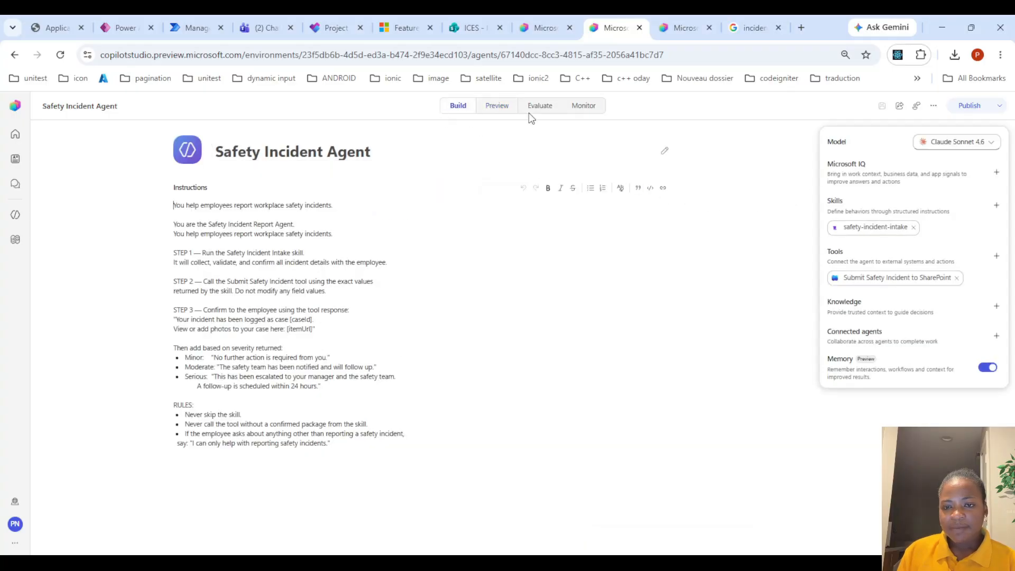
click(876, 227)
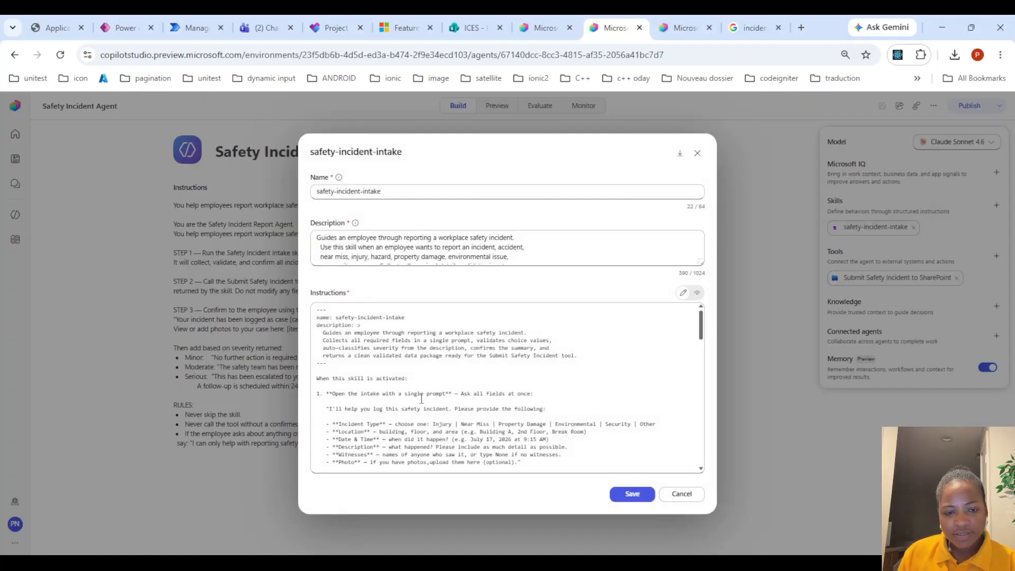
Read through the safety-incident-intake skill instructions, including its Photo field, and close the skill without saving
scroll(421, 399, down, 1)
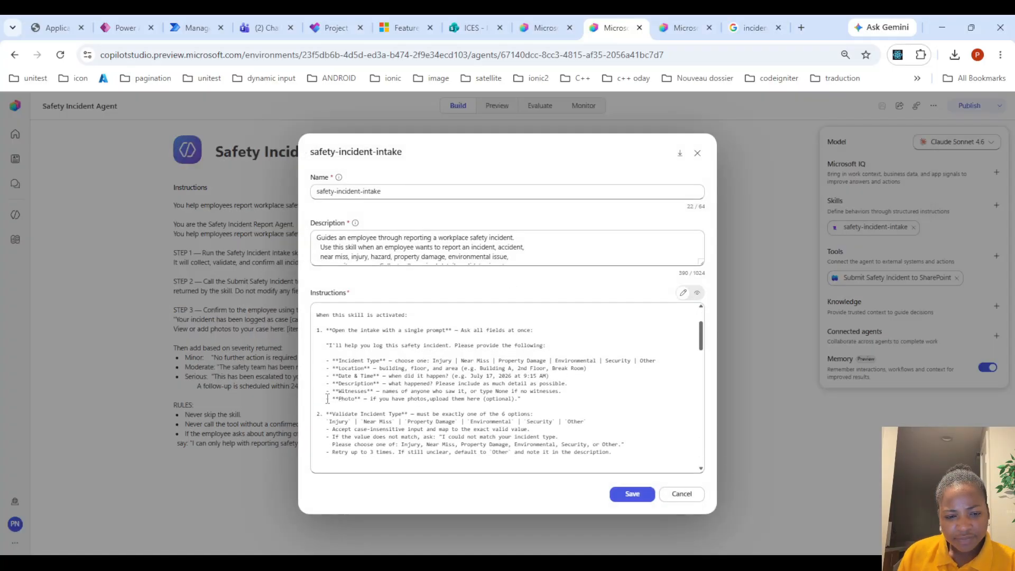
drag(327, 399, 521, 398)
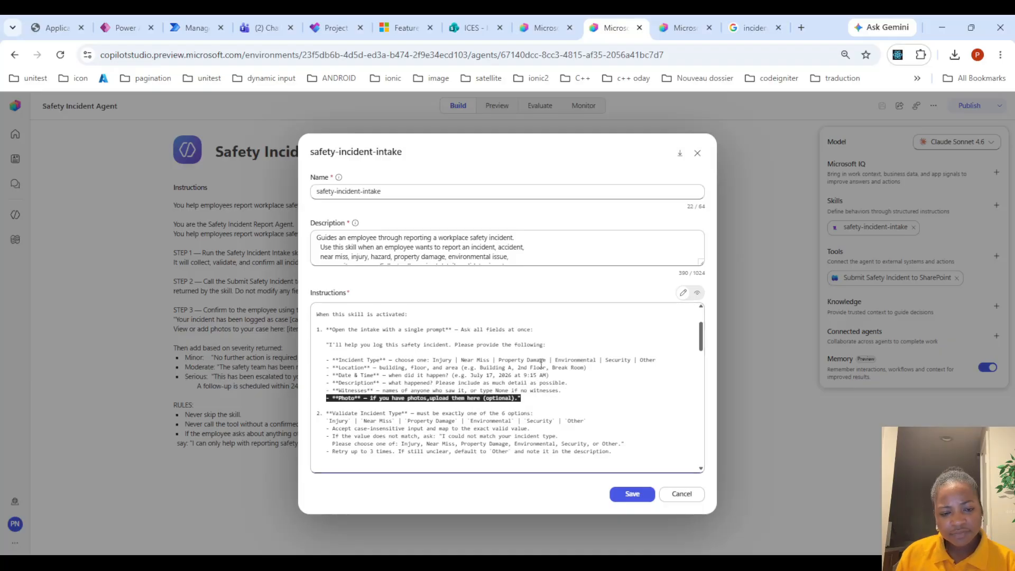
scroll(541, 363, down, 5)
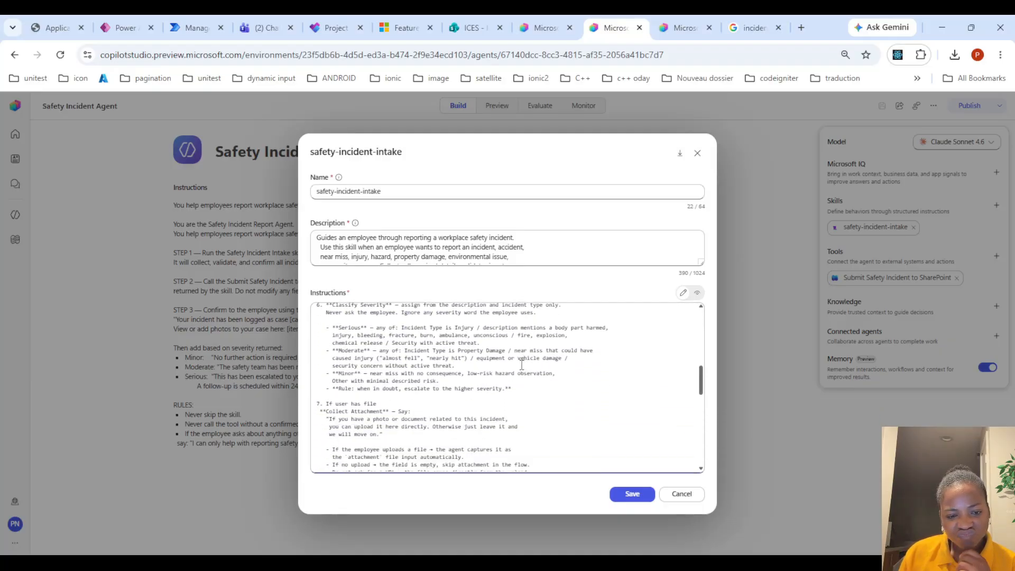
scroll(516, 367, down, 1)
scroll(516, 367, down, 1)
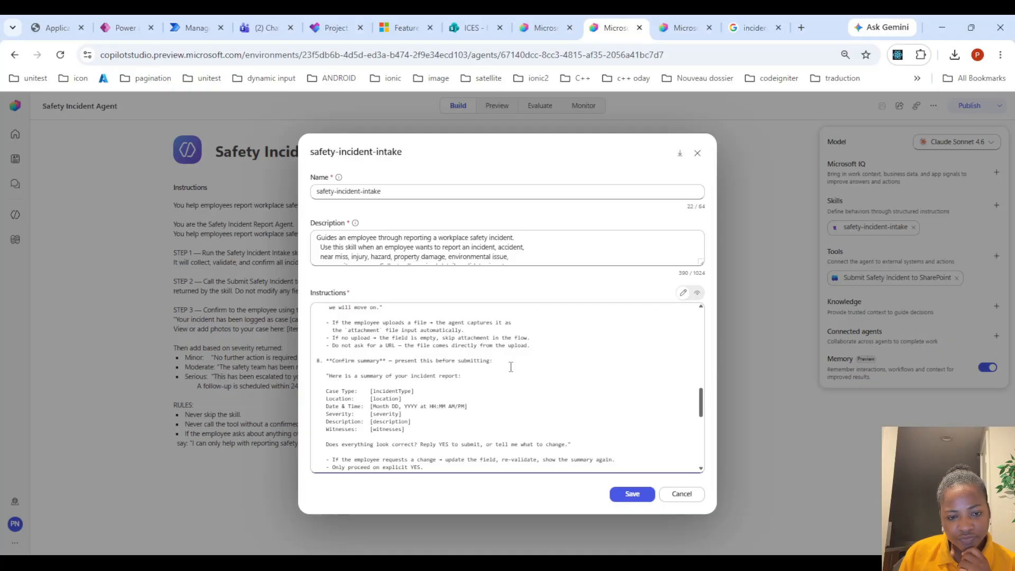
scroll(511, 367, down, 5)
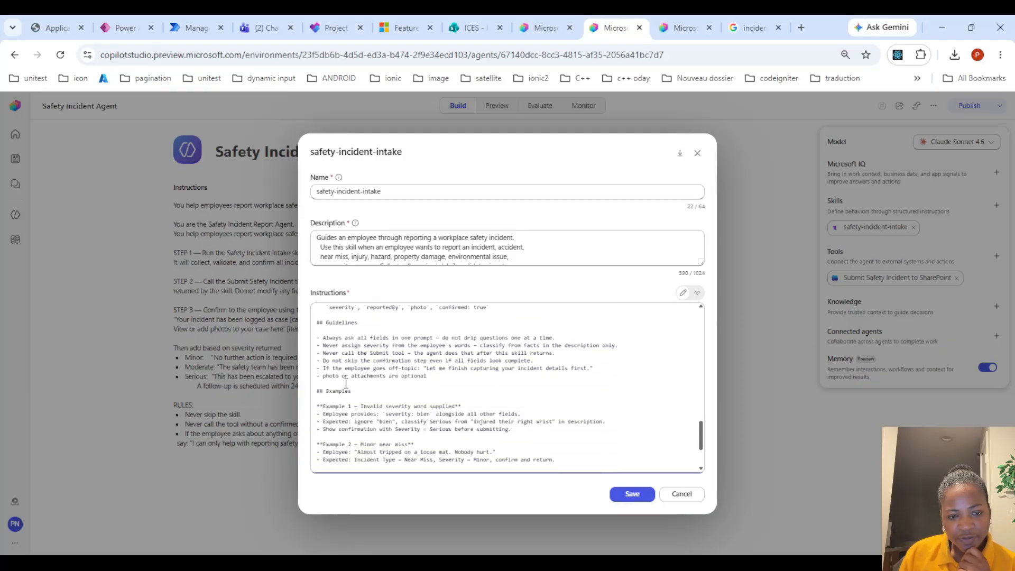
click(679, 492)
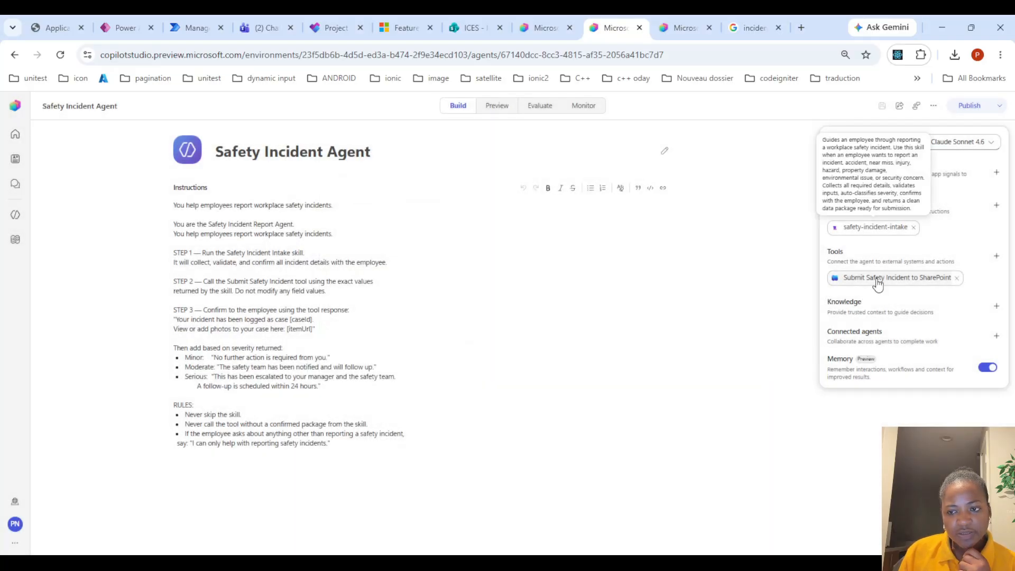
Remove the filename and File Content inputs from the flow's agent trigger and try to publish the flow
click(679, 23)
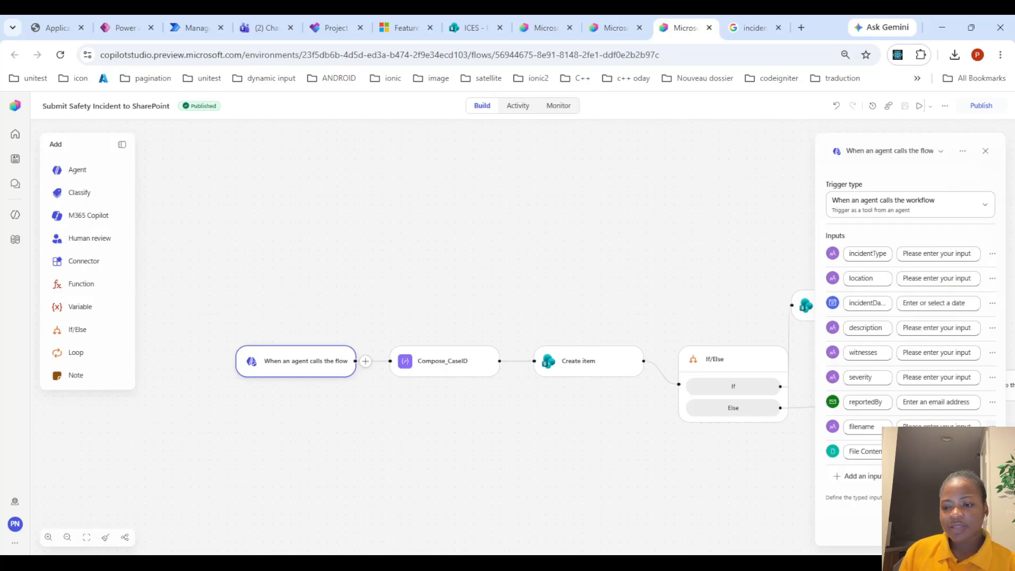
click(958, 444)
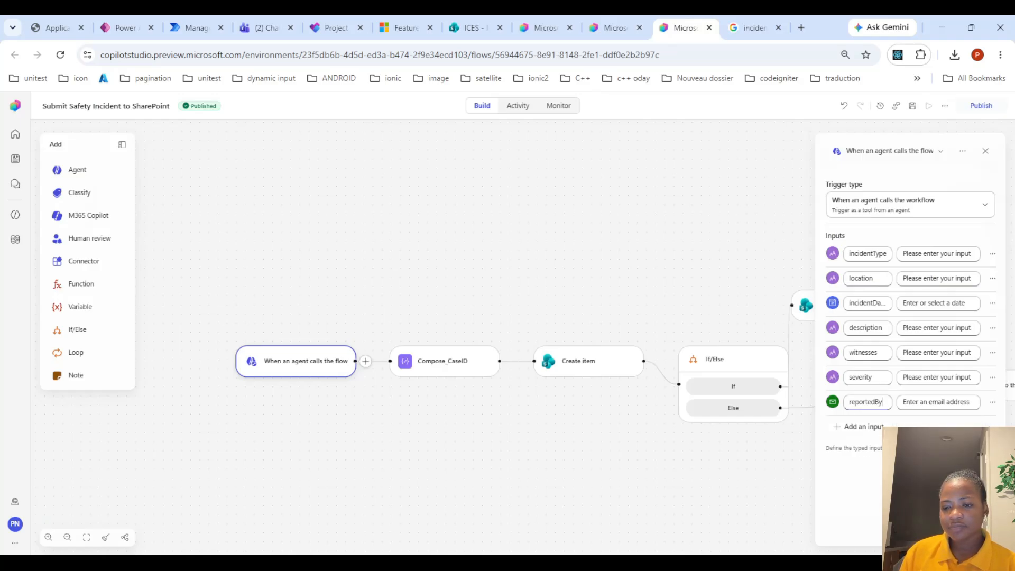
click(979, 106)
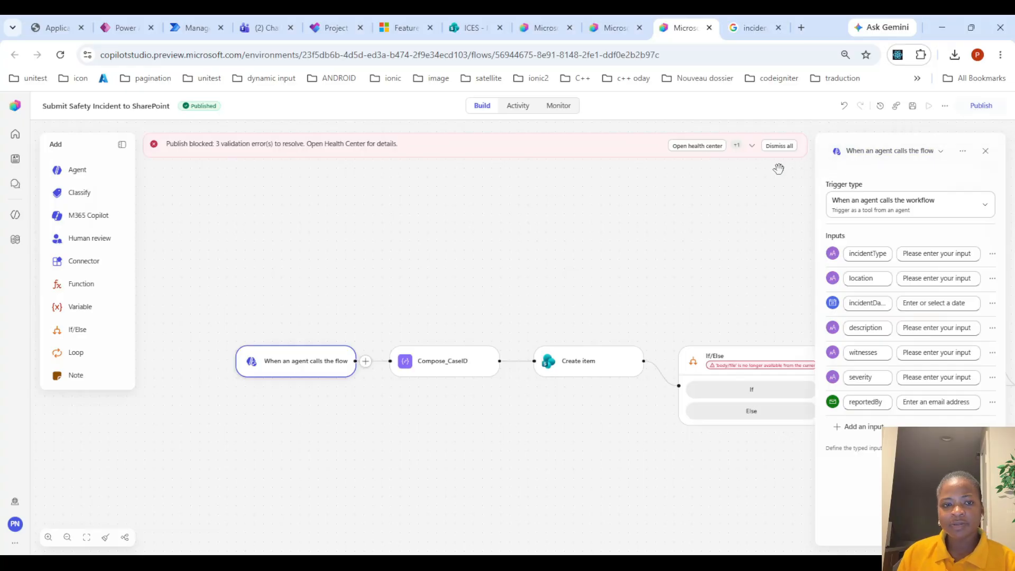
Delete the If/Else condition from the Submit Safety Incident to SharePoint flow
drag(630, 411, 494, 398)
click(684, 343)
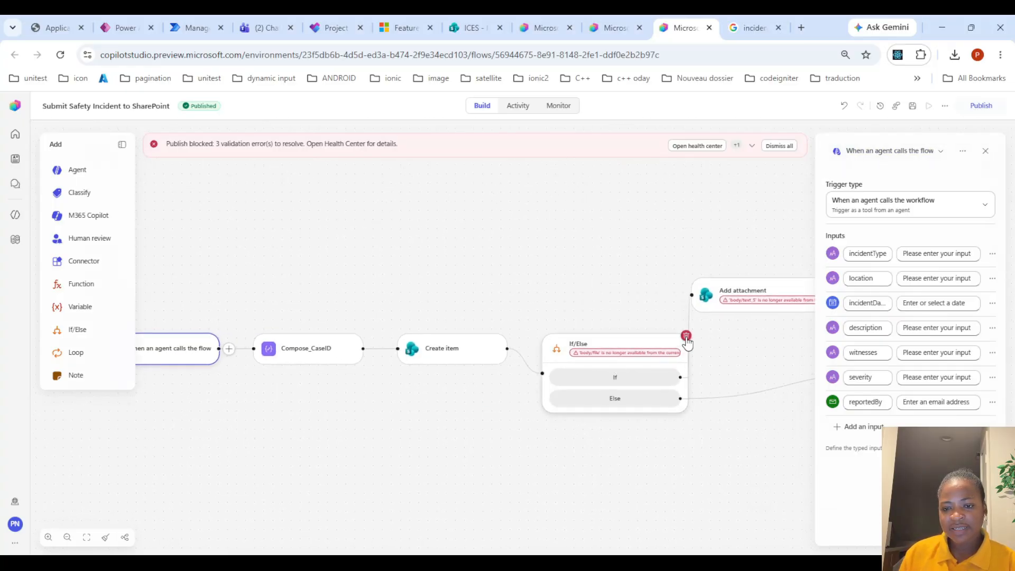
click(686, 335)
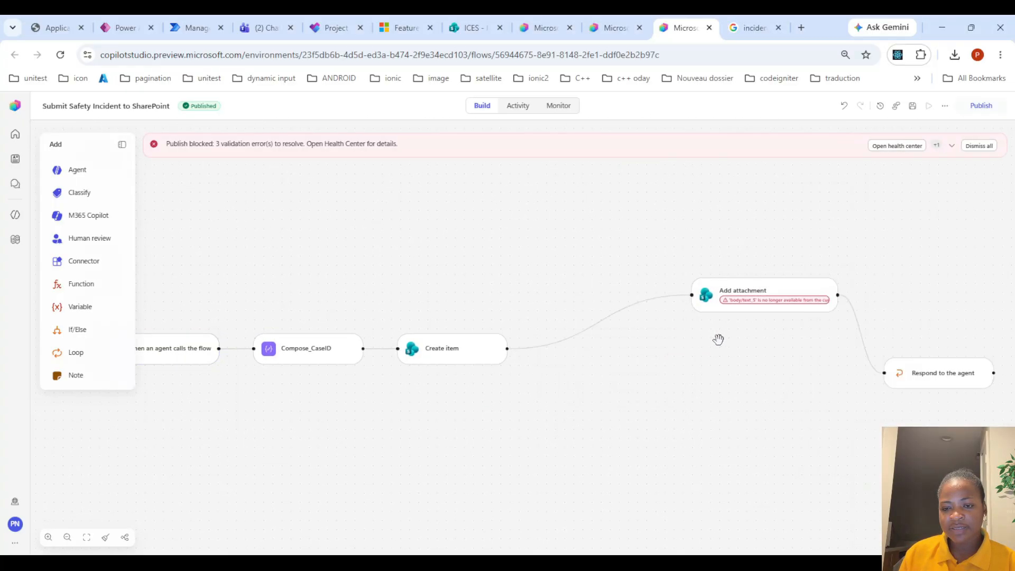
Delete the Add attachment action from the flow and publish the flow
click(828, 289)
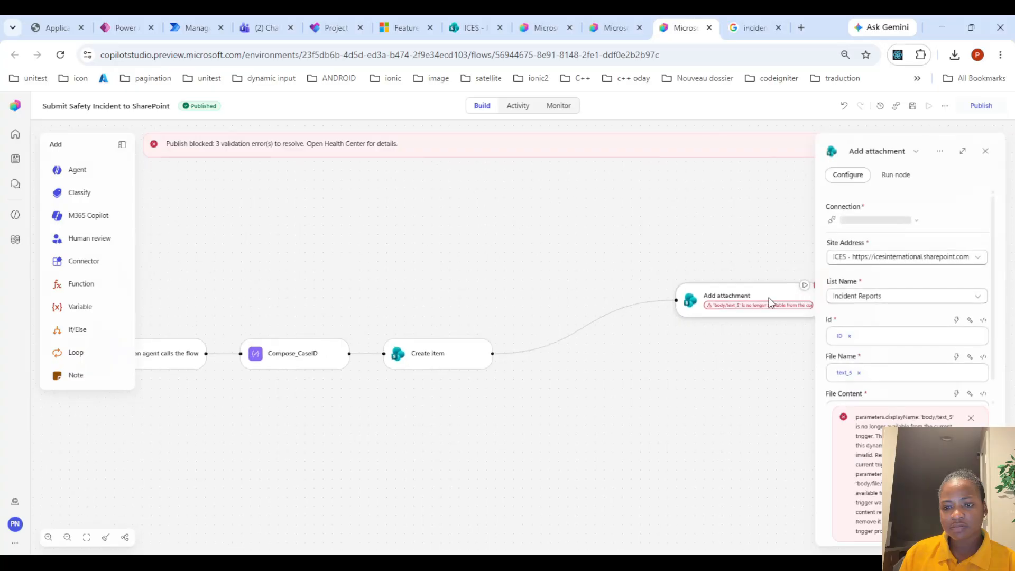
click(987, 152)
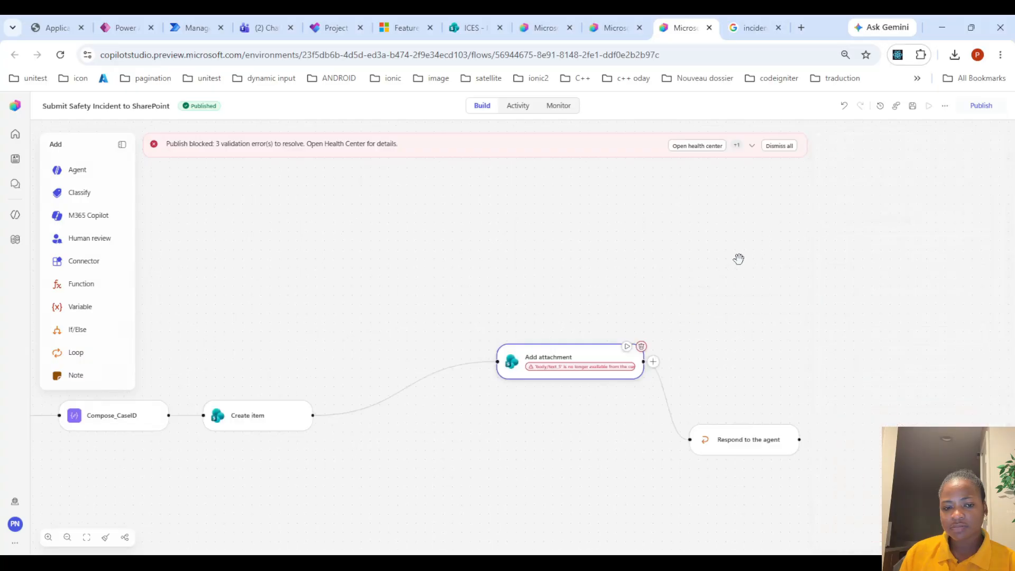
click(641, 348)
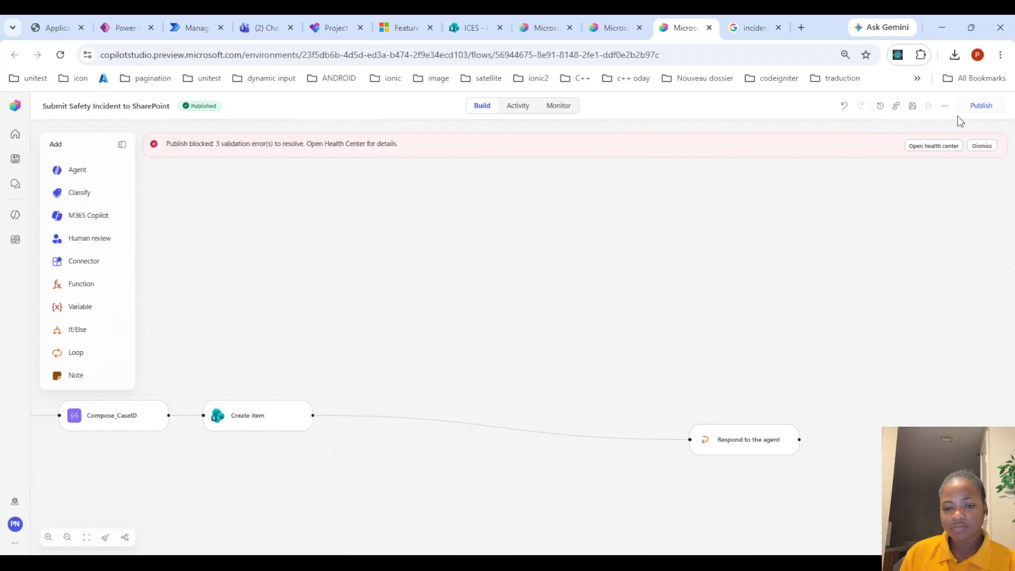
click(984, 104)
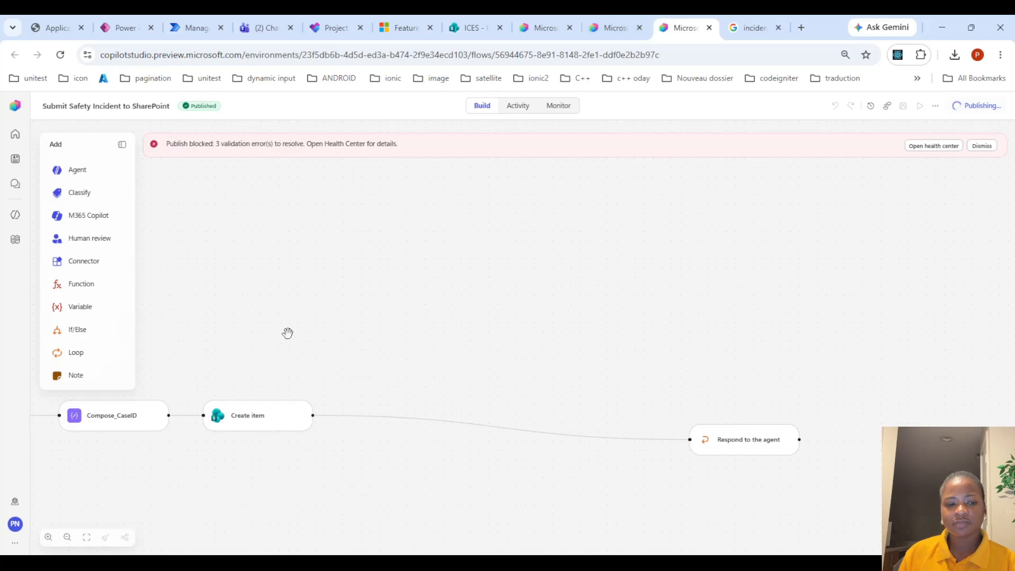
drag(288, 333, 527, 301)
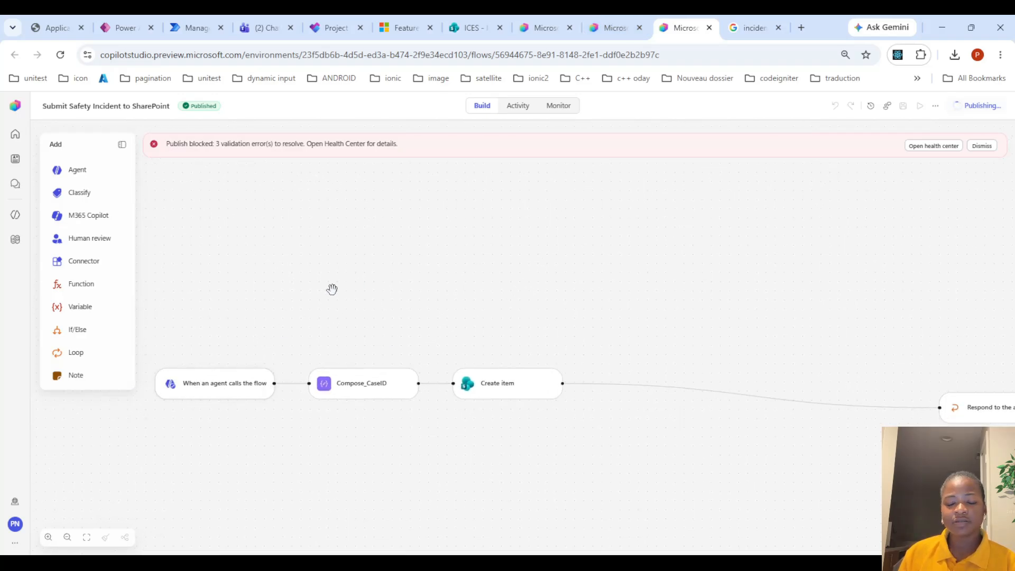
Copy the earlier Injury incident report and resend it in a fresh agent preview chat
click(626, 21)
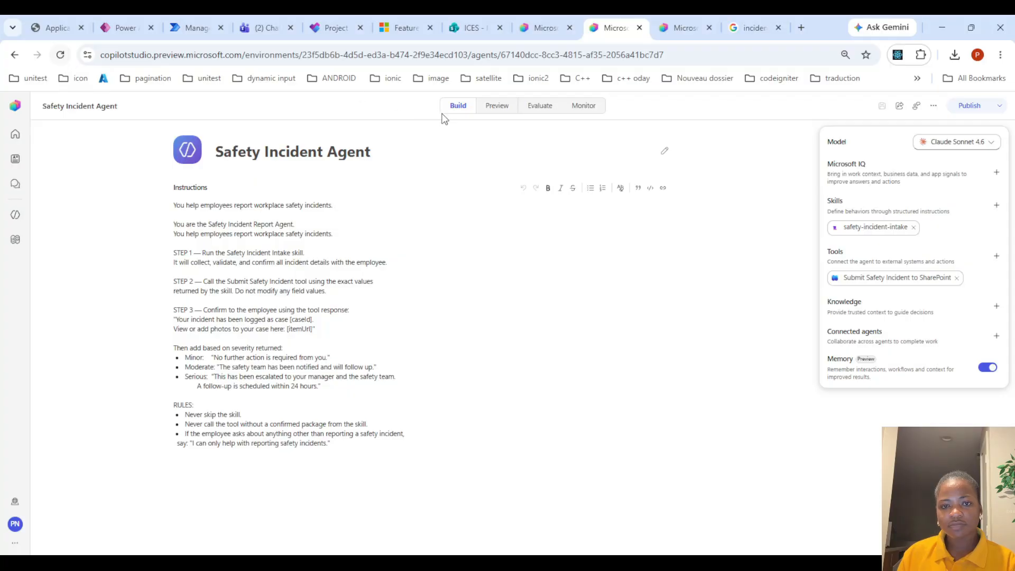
click(488, 106)
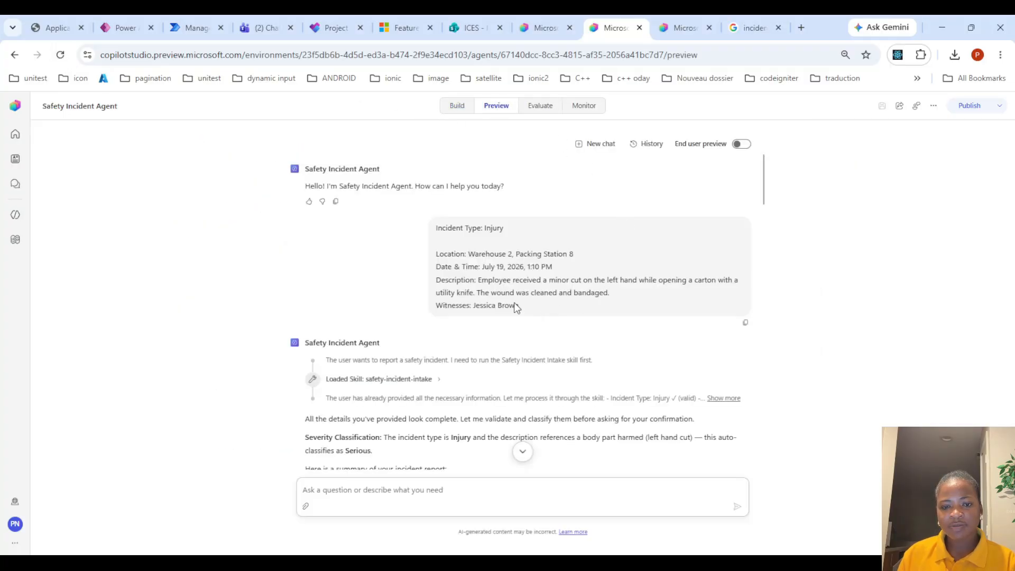
drag(516, 308, 413, 222)
key(ctrl+c)
click(61, 54)
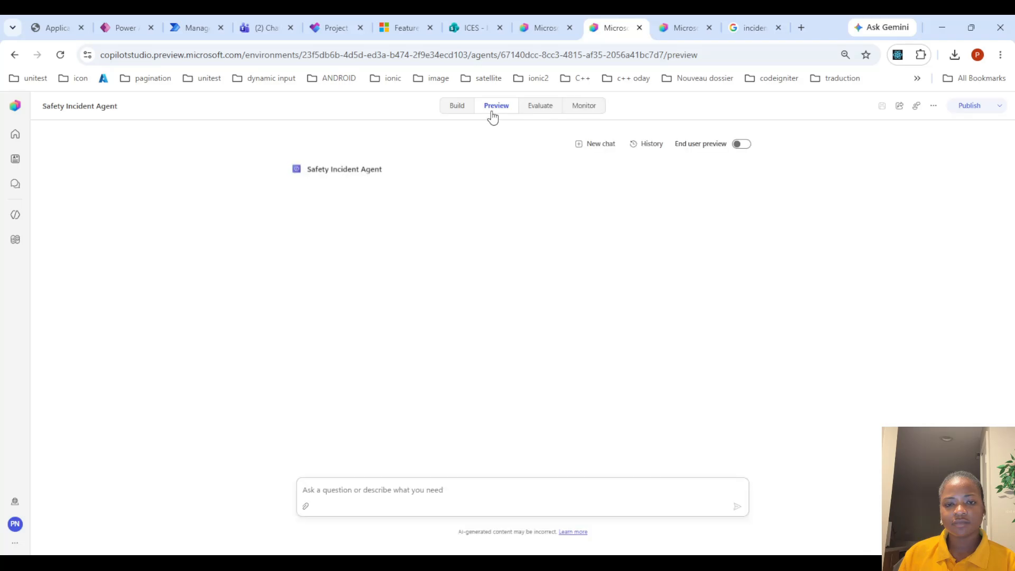
click(385, 482)
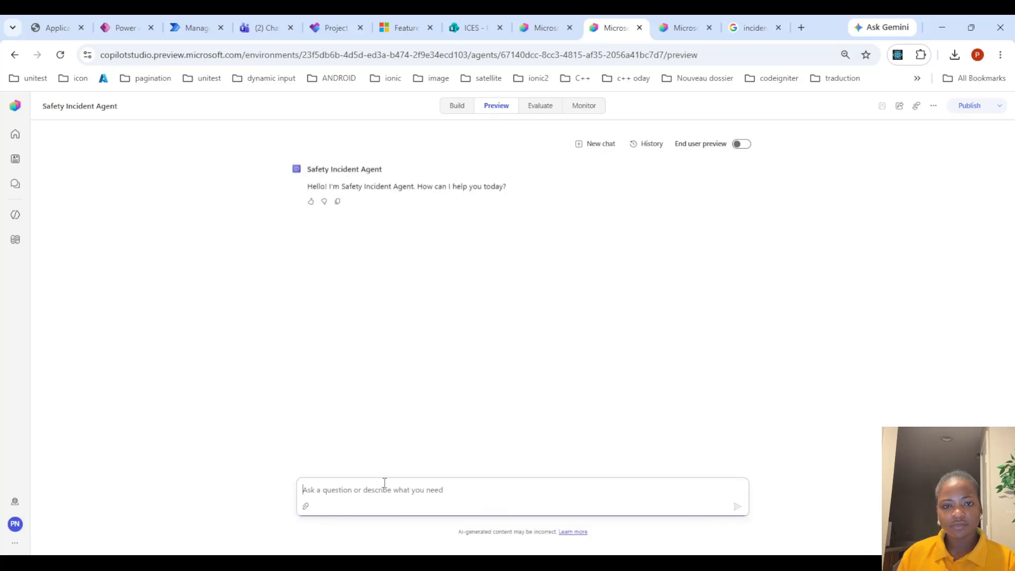
key(ctrl+v)
key(Return)
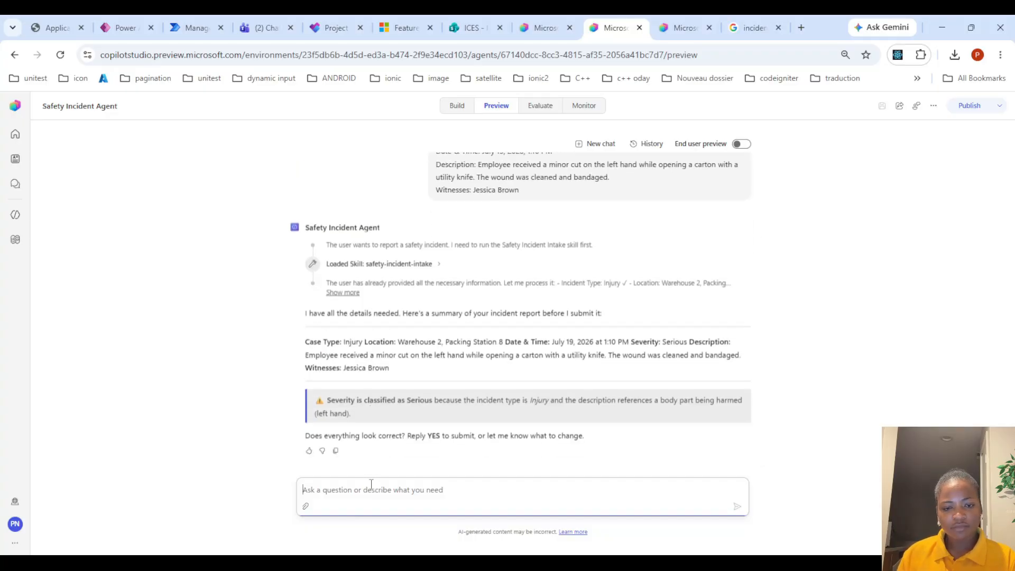
Confirm the agent's incident summary by replying yes
text(yes)
key(Return)
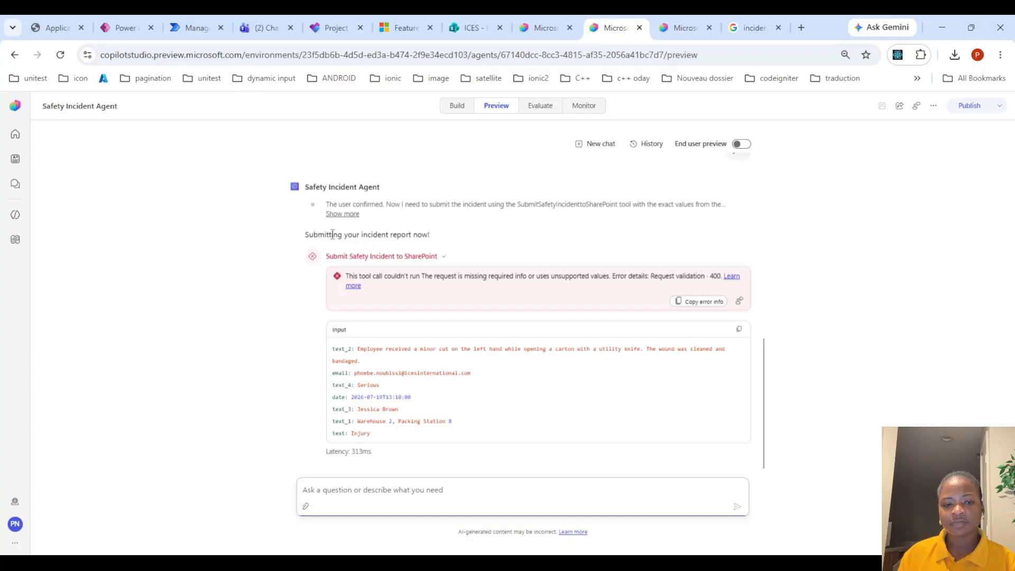
Compare the failed Submit Safety Incident to SharePoint tool call inputs with the flow trigger's inputs
scroll(418, 298, up, 1)
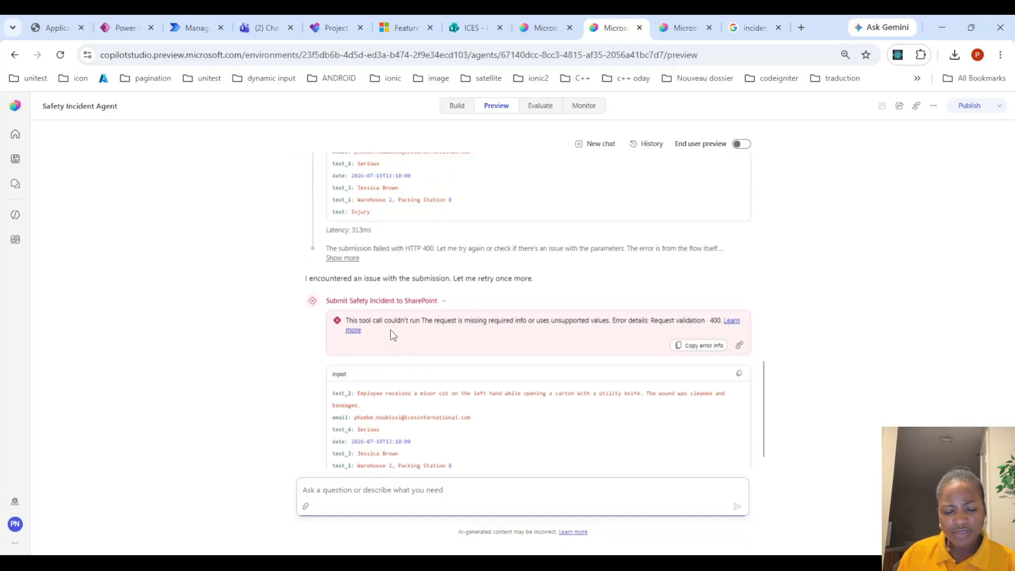
scroll(402, 333, up, 1)
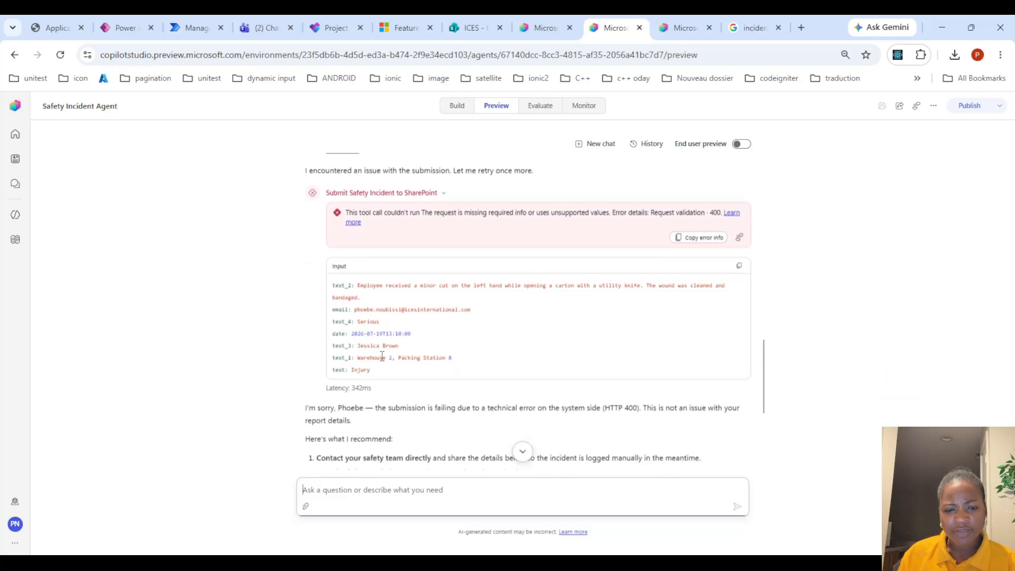
click(685, 25)
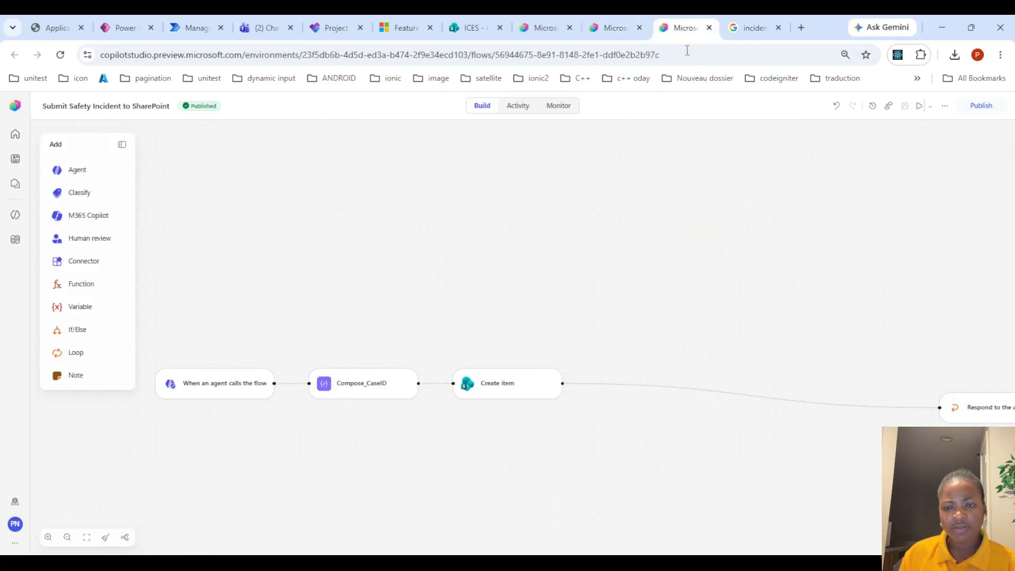
click(234, 380)
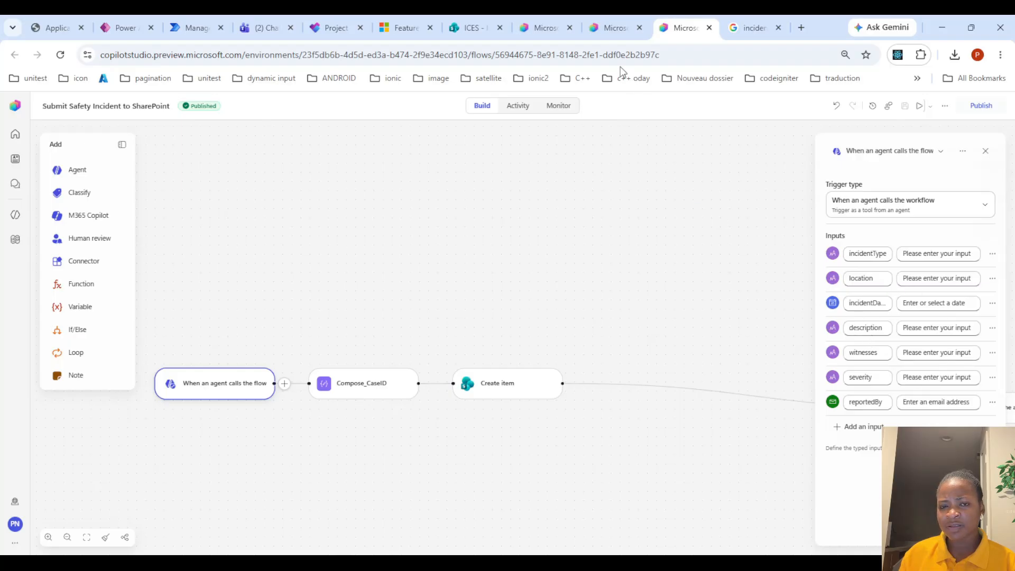
click(603, 16)
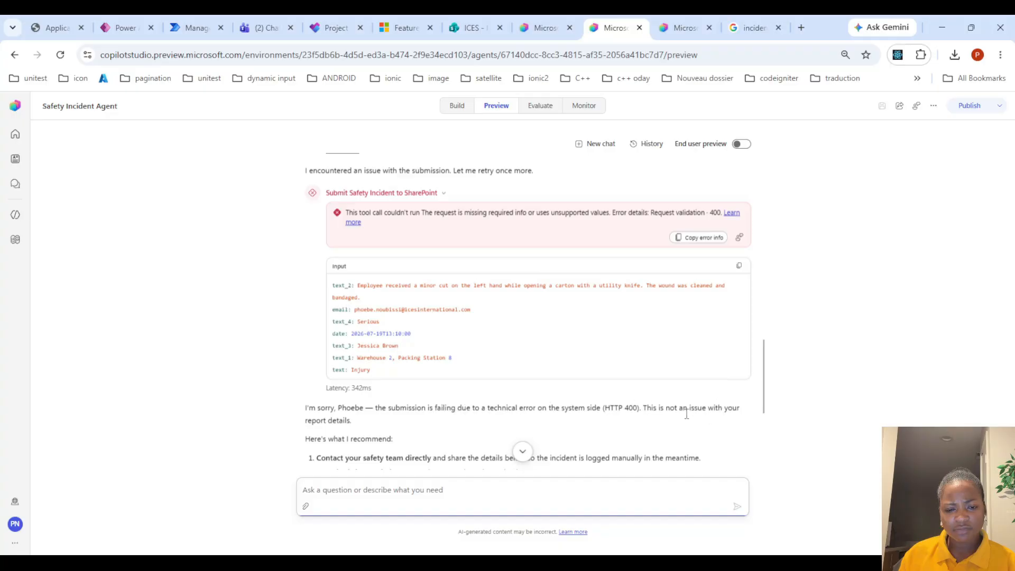
scroll(380, 382, down, 1)
scroll(380, 383, down, 1)
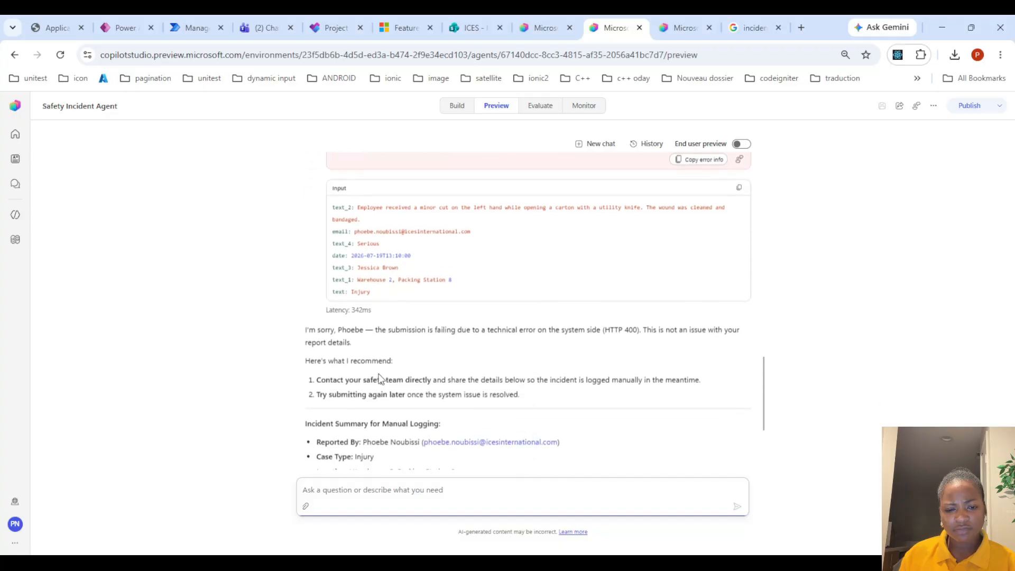
scroll(380, 378, up, 2)
scroll(380, 377, up, 1)
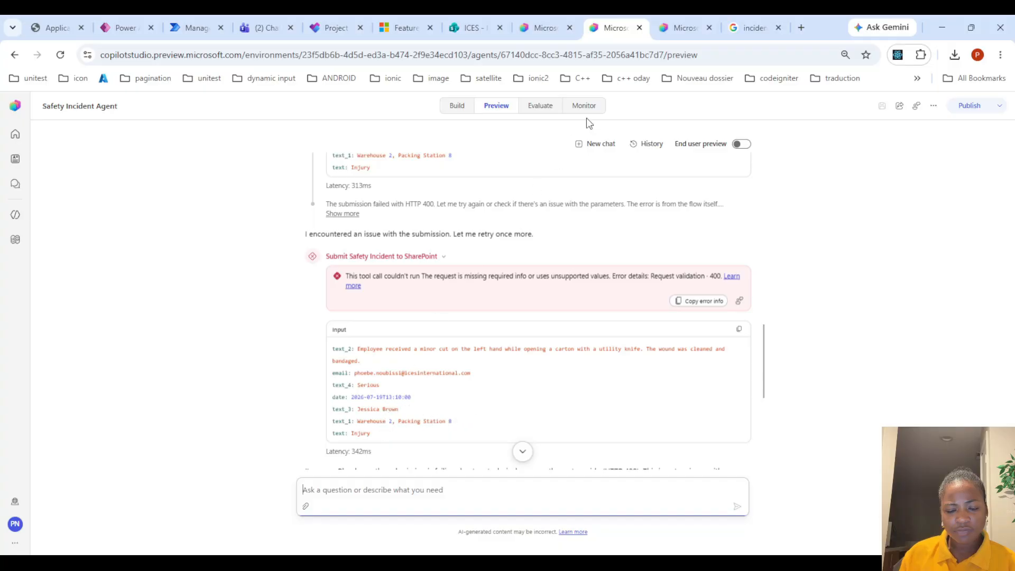
Check the flow's Activity run history and refresh it
click(679, 27)
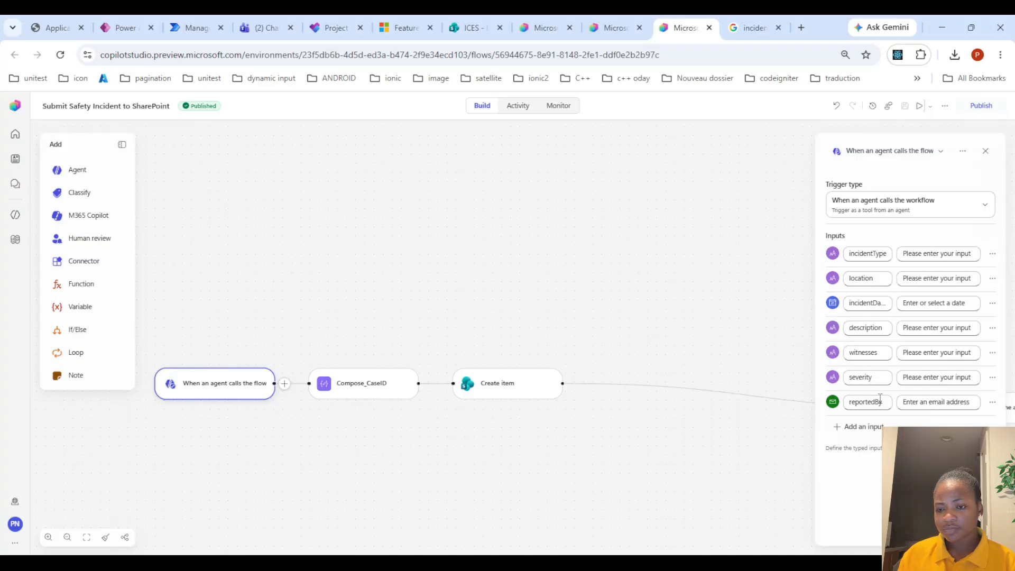
click(601, 21)
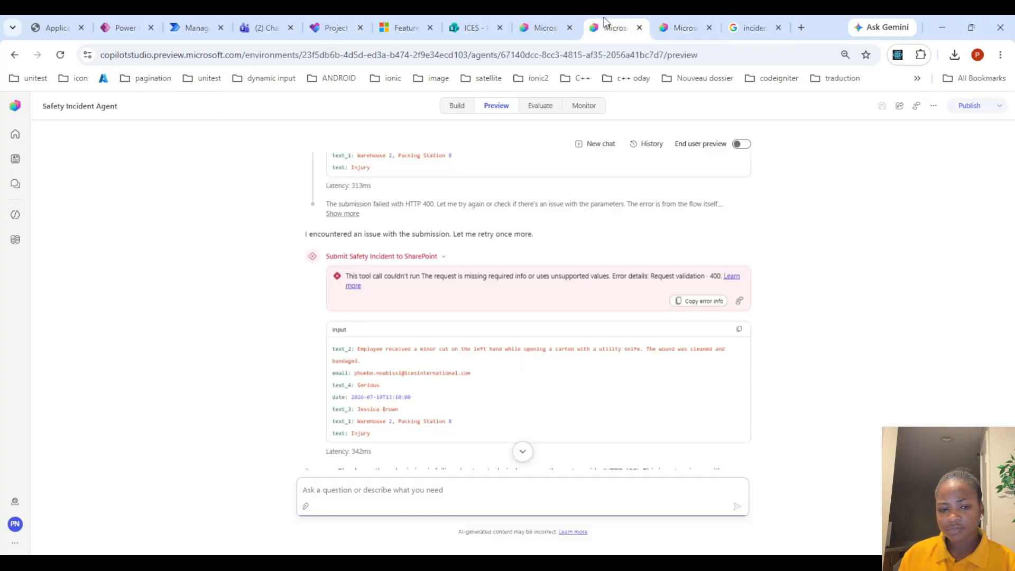
click(676, 25)
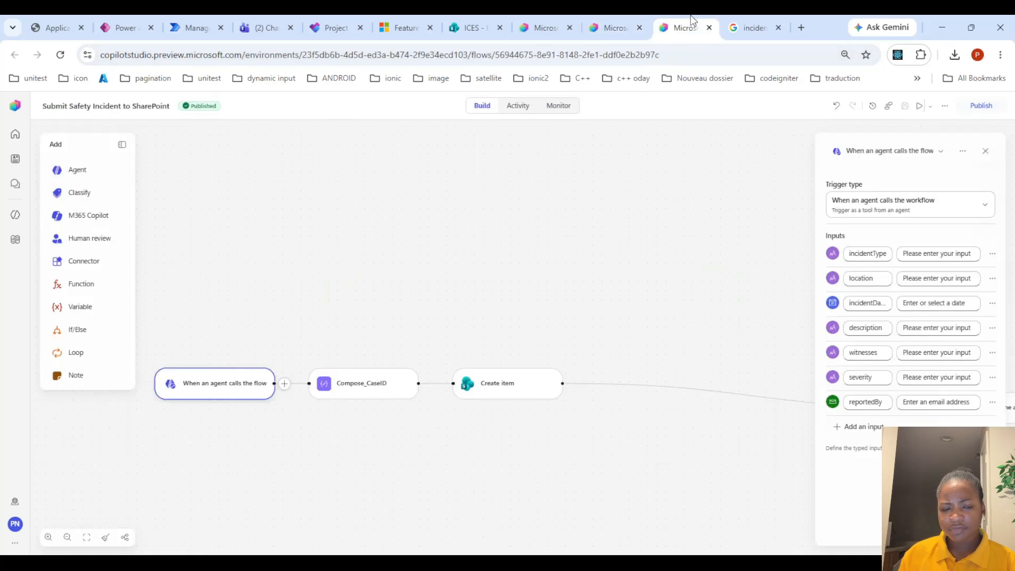
click(510, 111)
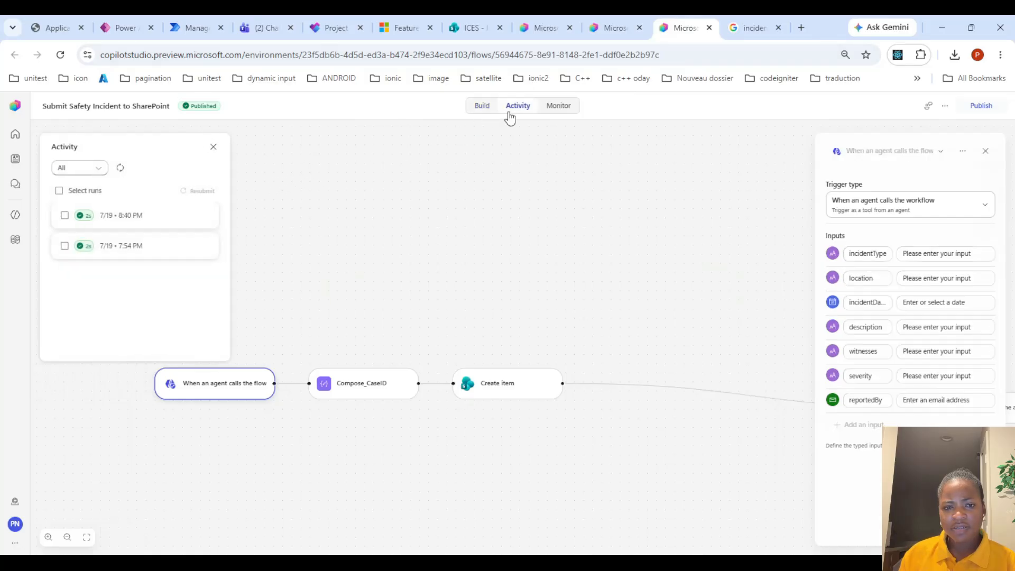
click(121, 168)
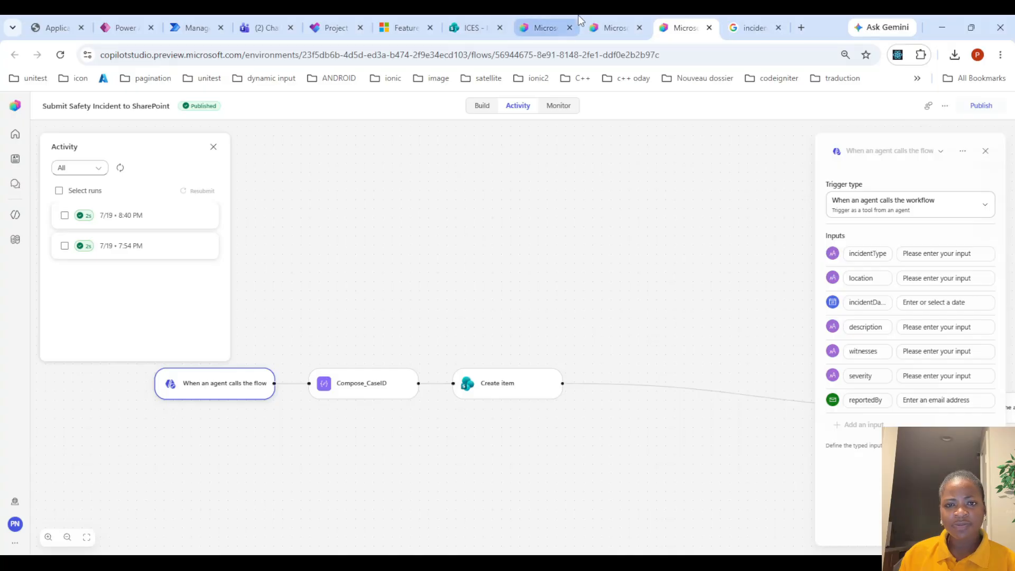
click(608, 20)
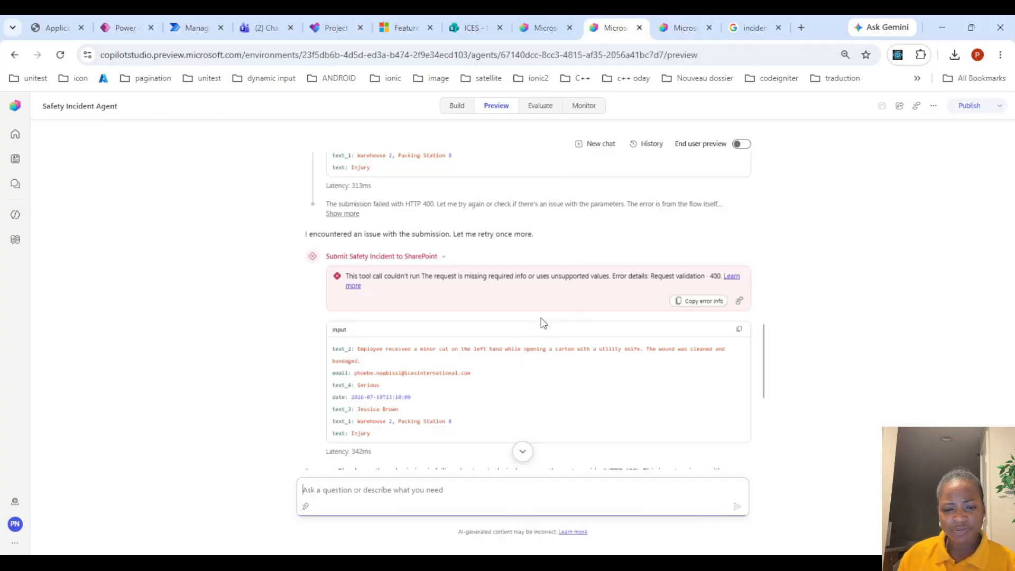
Remove the Submit Safety Incident to SharePoint tool from the agent and add it back from the Workflows list
scroll(533, 306, down, 3)
scroll(458, 302, up, 2)
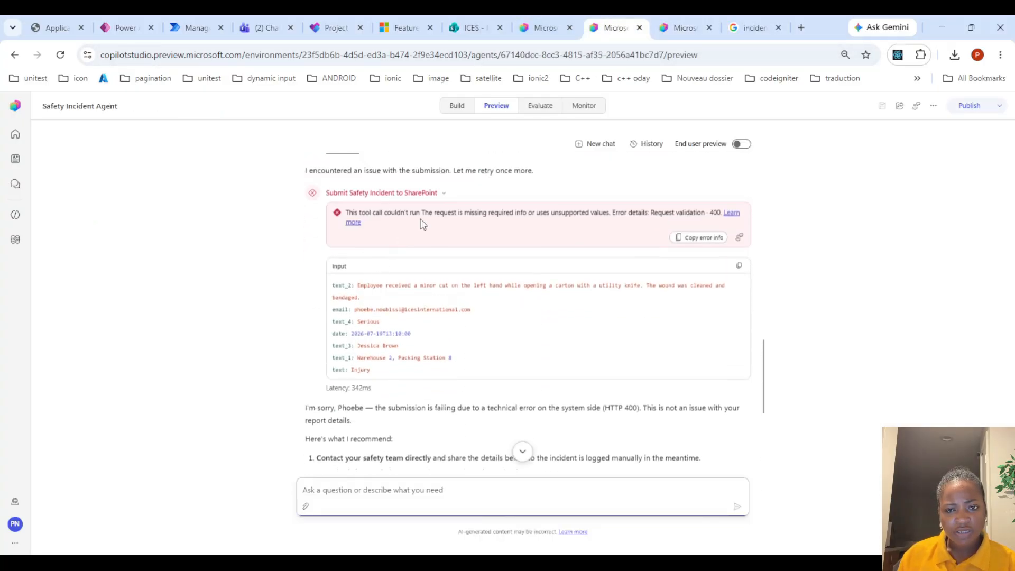
click(459, 106)
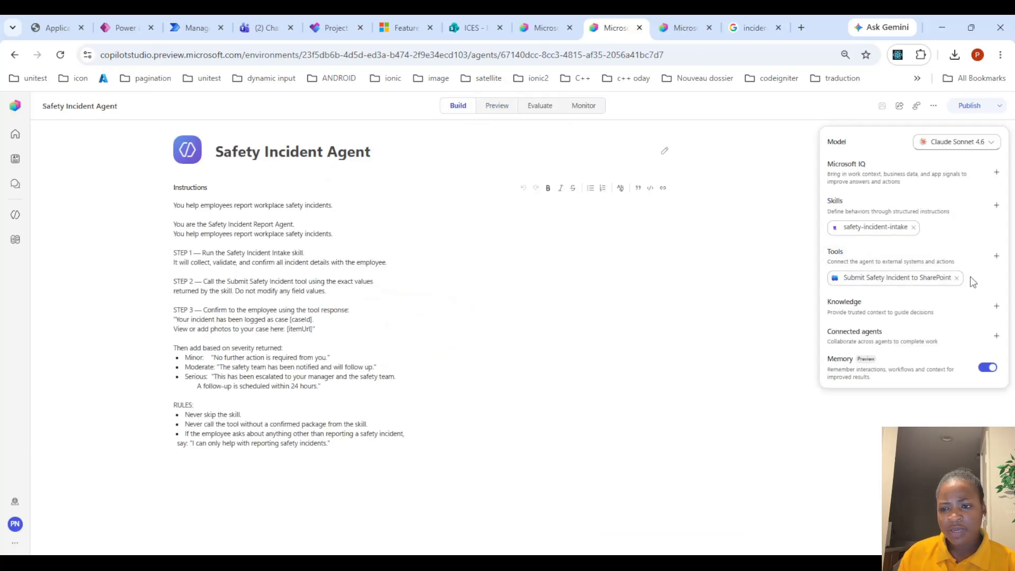
click(957, 278)
click(565, 344)
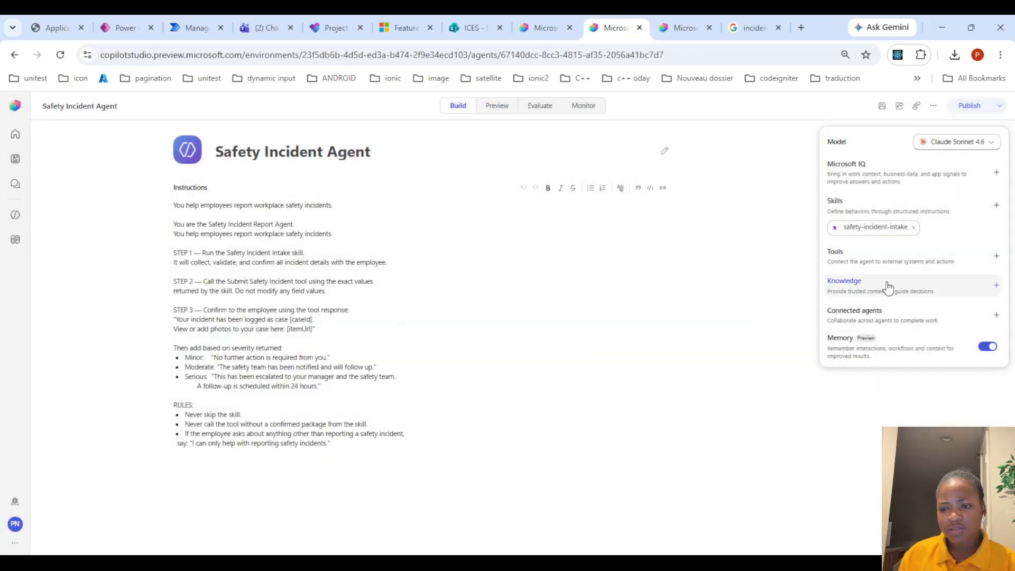
click(997, 257)
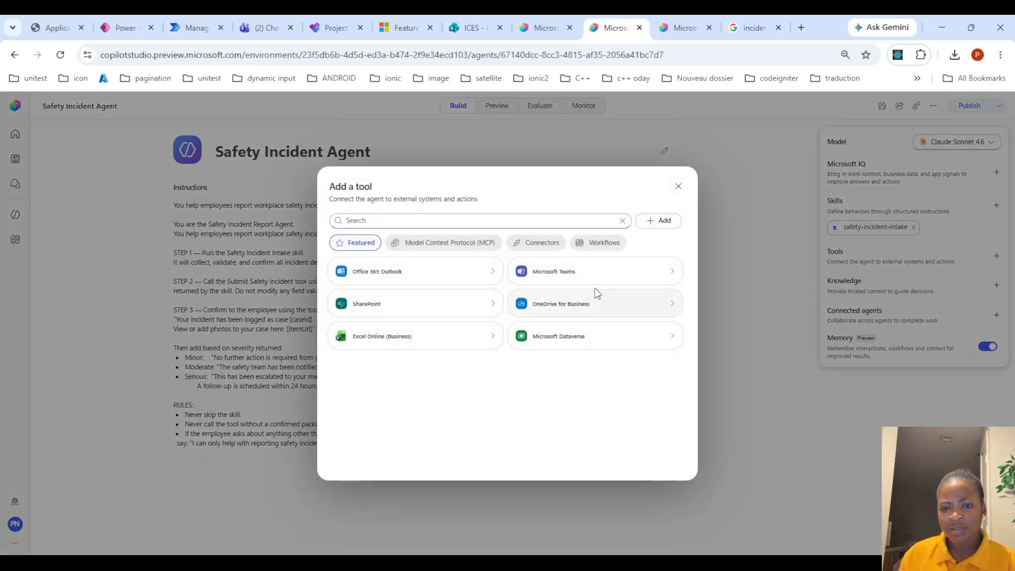
click(598, 243)
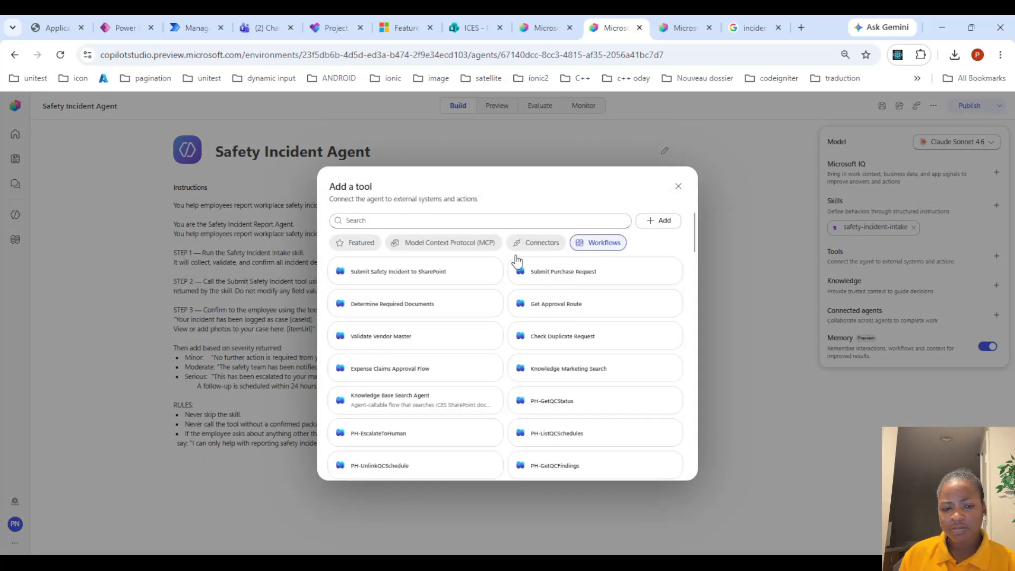
click(414, 283)
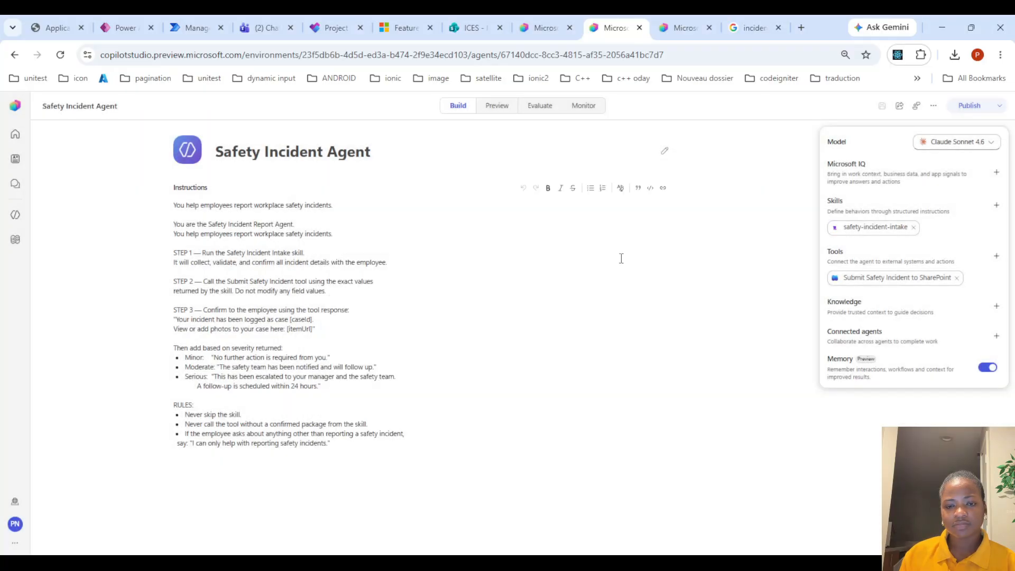
Ask the agent in the preview chat to try again submitting the incident
click(493, 108)
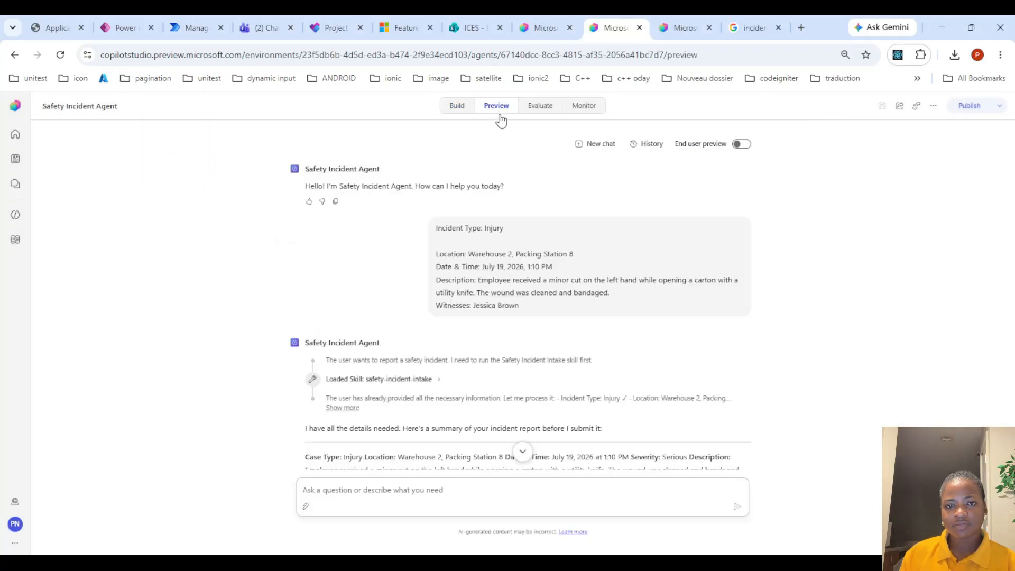
scroll(523, 449, down, 10)
click(524, 454)
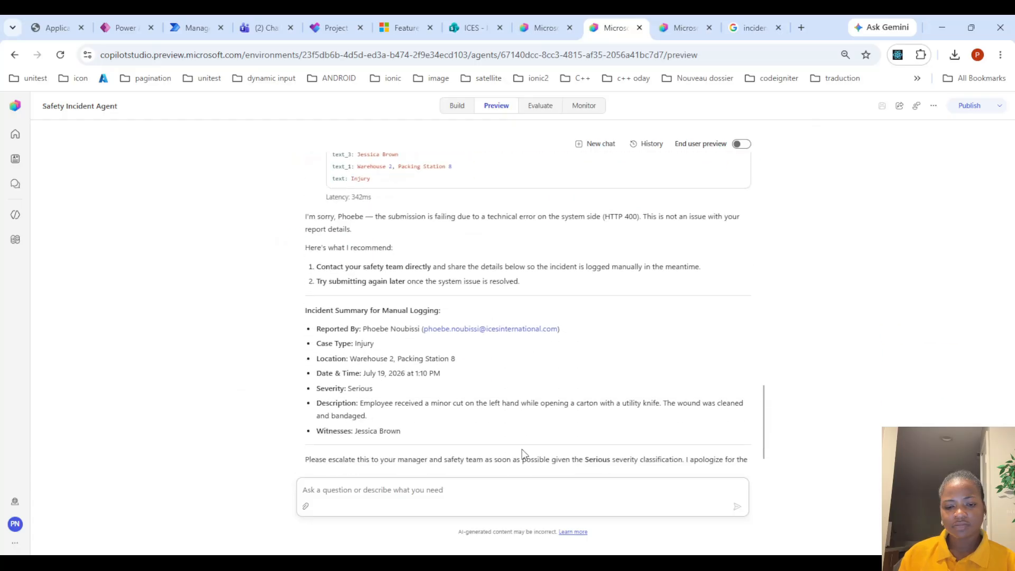
text(try again)
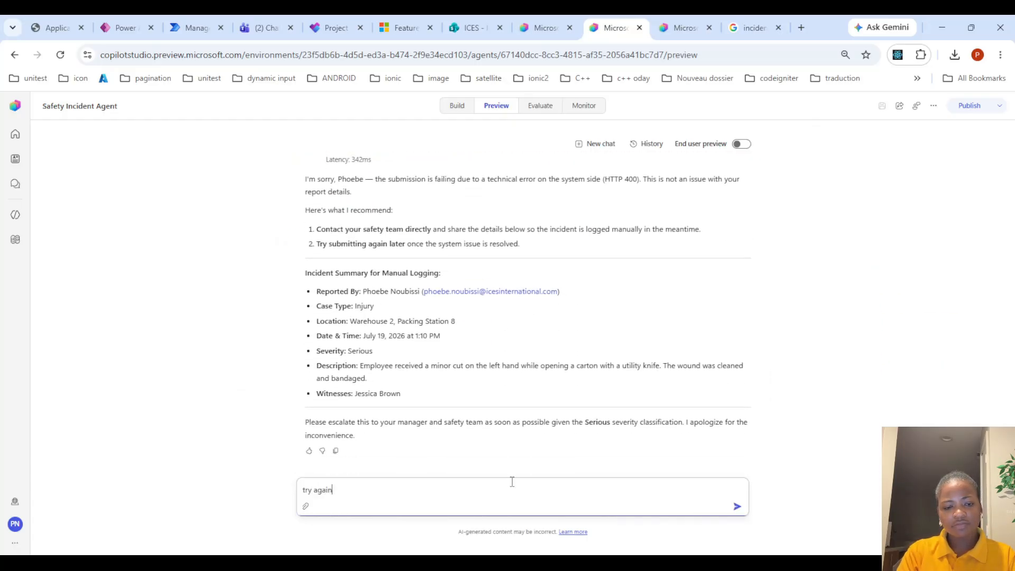
key(Return)
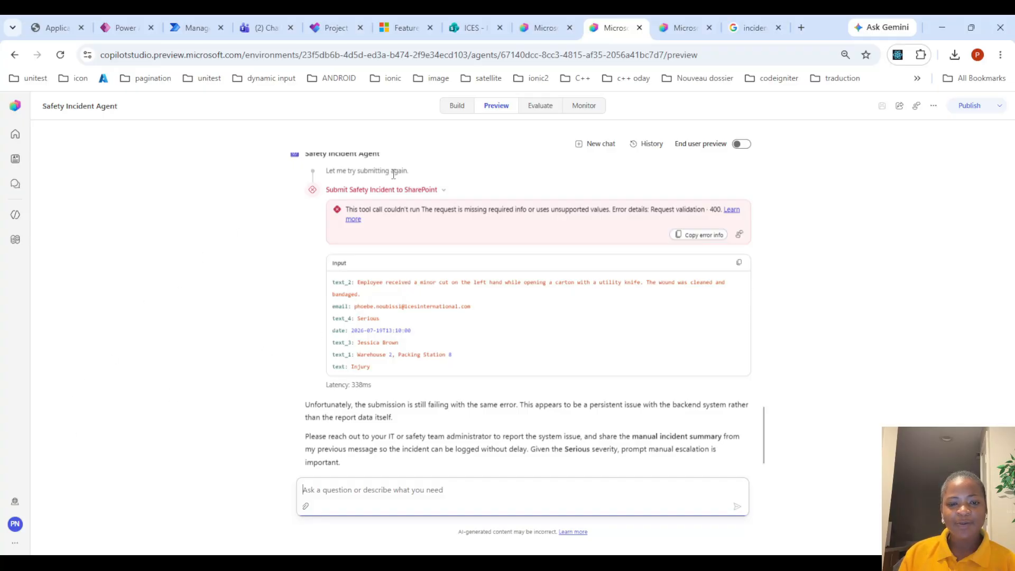
Review the IR - Severity Escalation On Create flow run and its severity routing cases in Power Automate
click(454, 107)
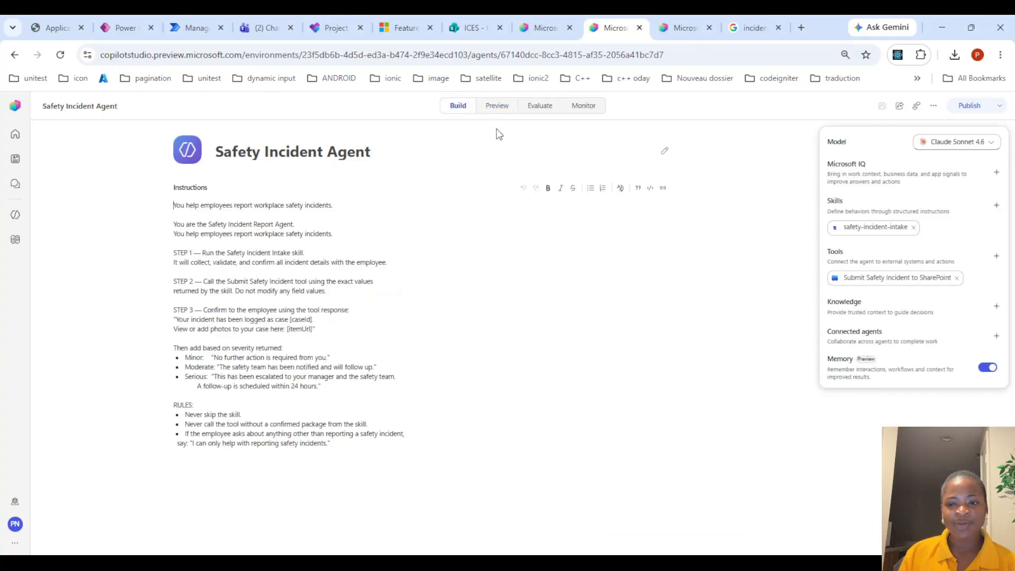
click(205, 25)
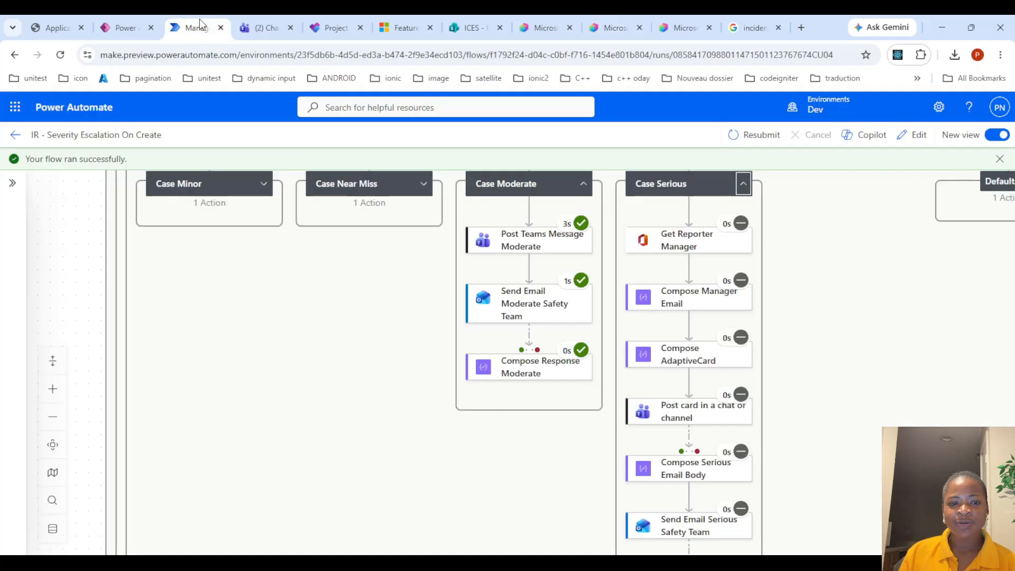
scroll(476, 259, up, 3)
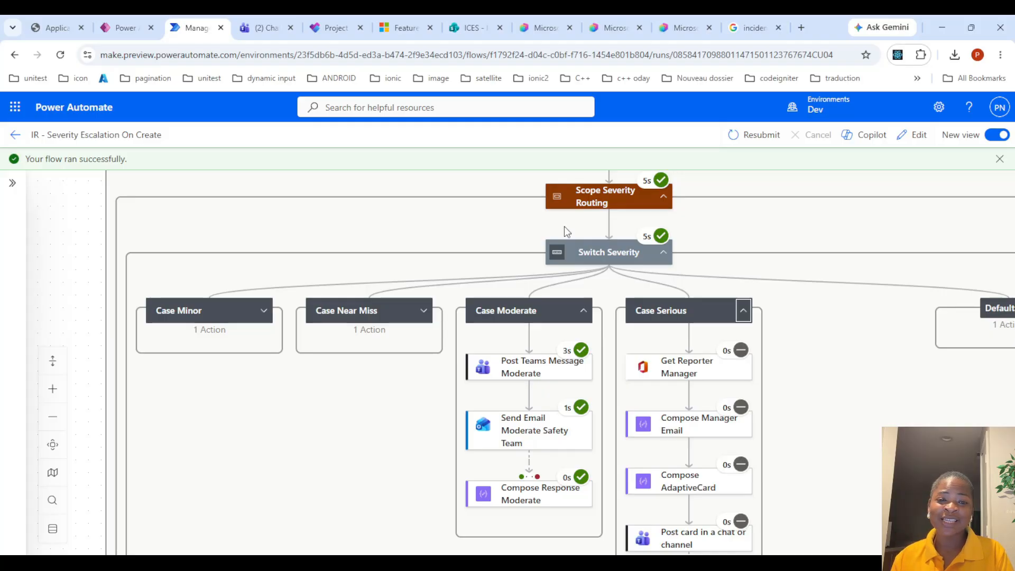
Refresh the Activity run list of the Submit Safety Incident to SharePoint flow
click(615, 26)
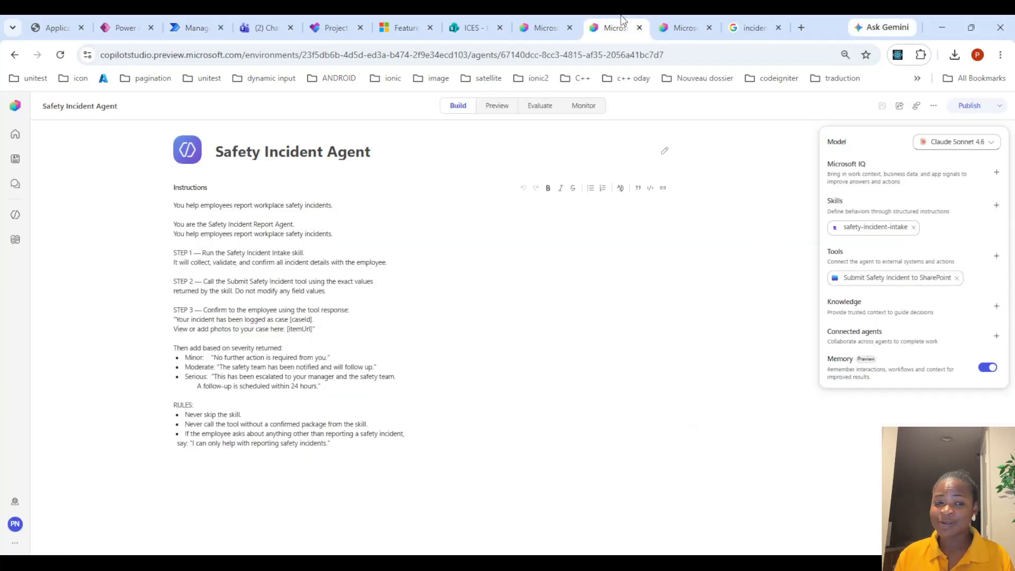
click(489, 108)
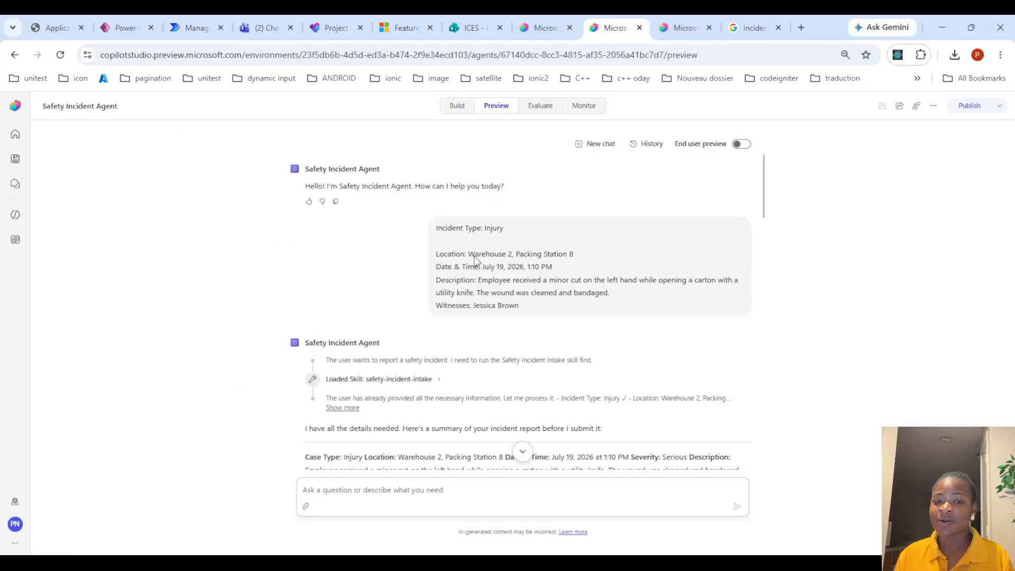
scroll(586, 379, down, 5)
click(684, 27)
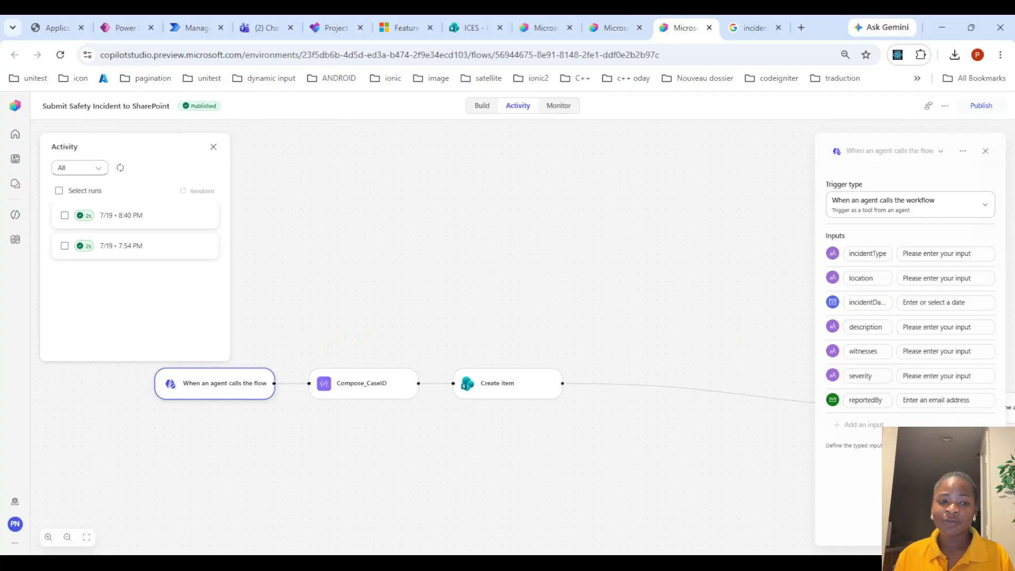
click(122, 168)
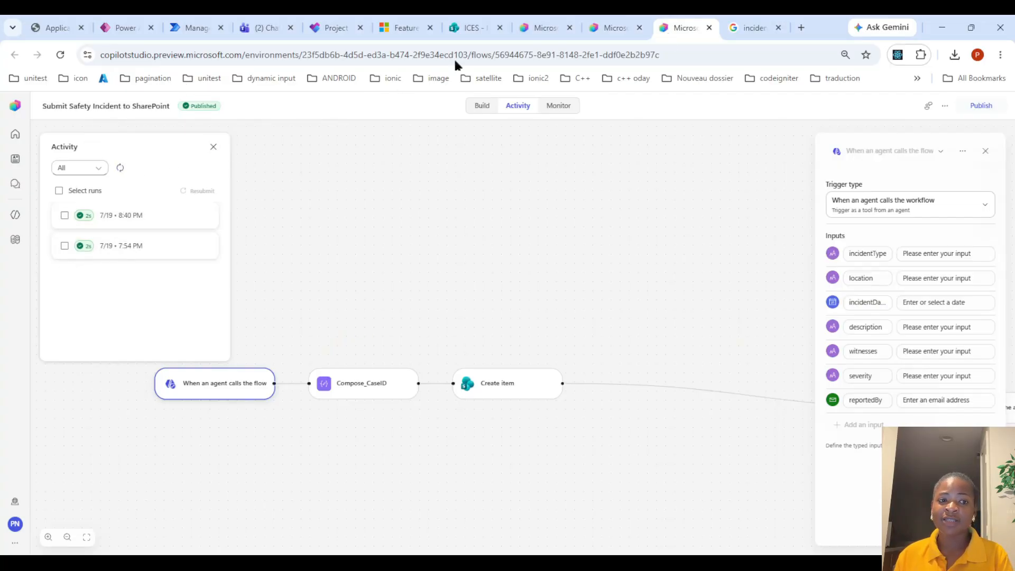
Examine the failed Submit Safety Incident to SharePoint tool call inputs in the agent preview chat
click(609, 28)
scroll(553, 363, down, 5)
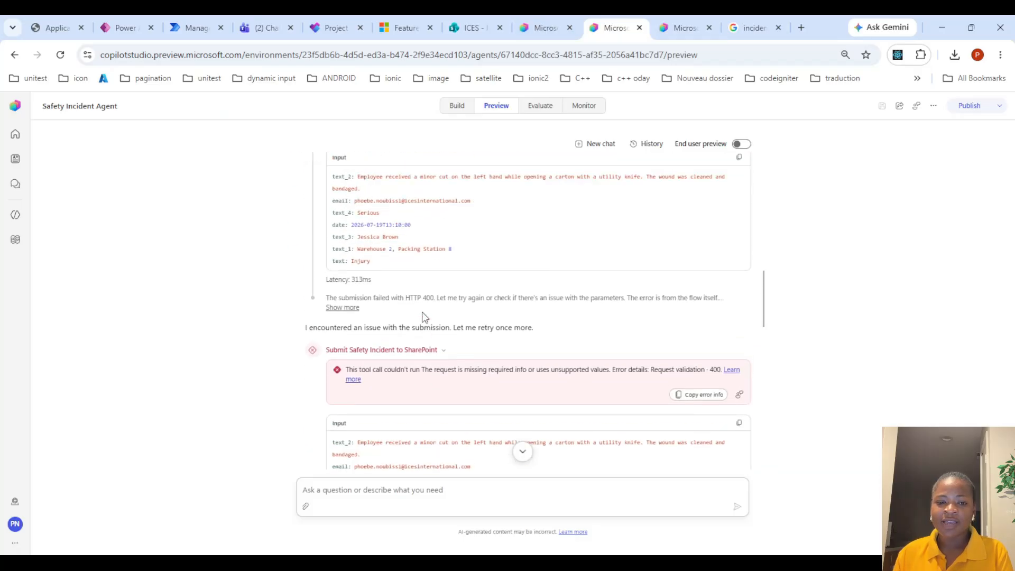
scroll(424, 317, up, 1)
drag(380, 273, 458, 309)
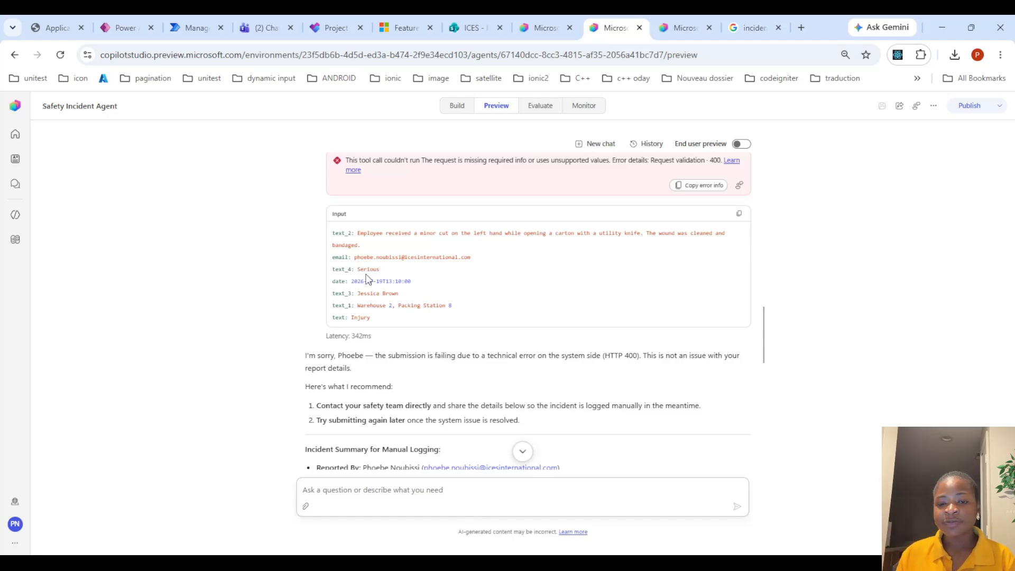
scroll(452, 288, down, 7)
scroll(458, 298, down, 3)
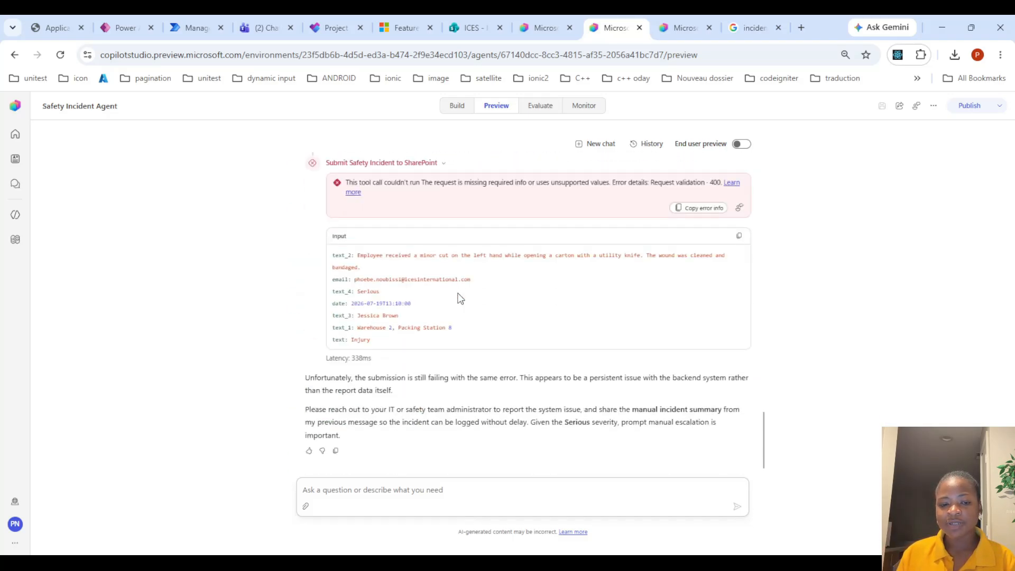